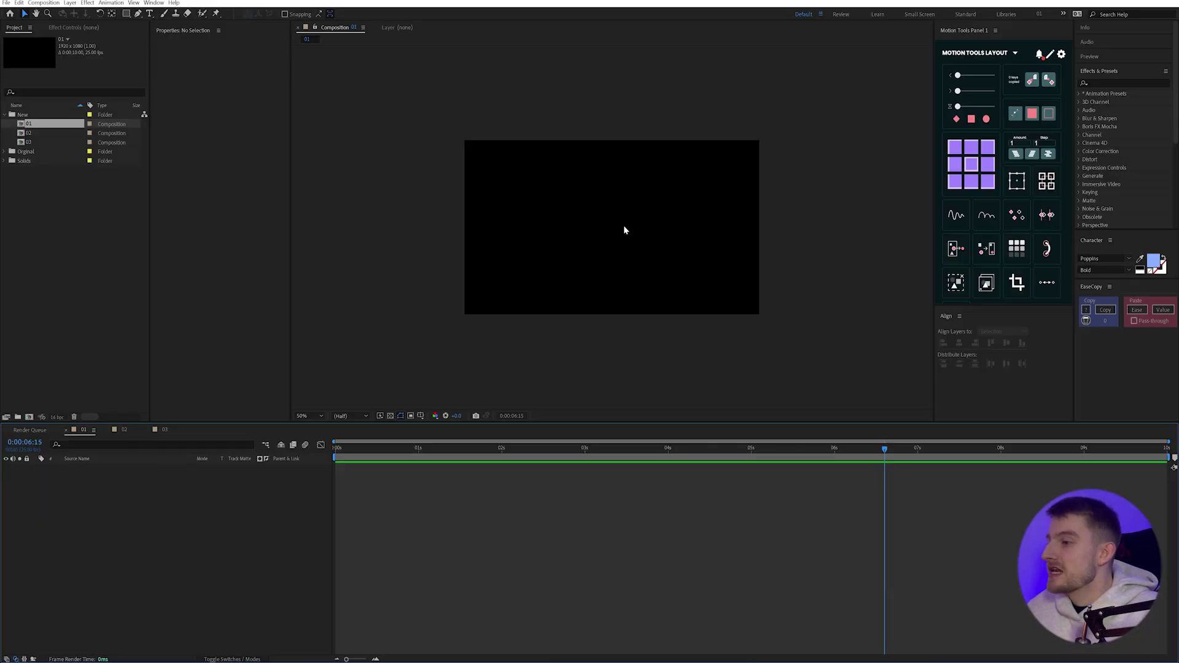
# Draw a square shape layer with the Rectangle tool and centre it in the composition.
pyautogui.press('.')
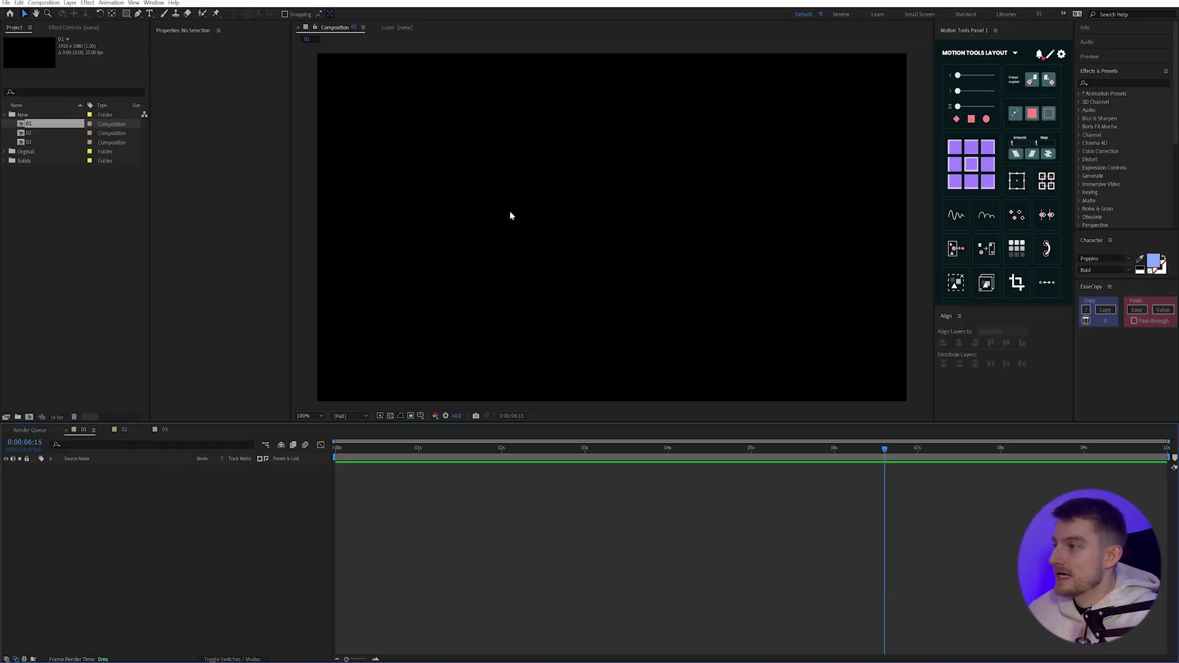
pyautogui.press(',')
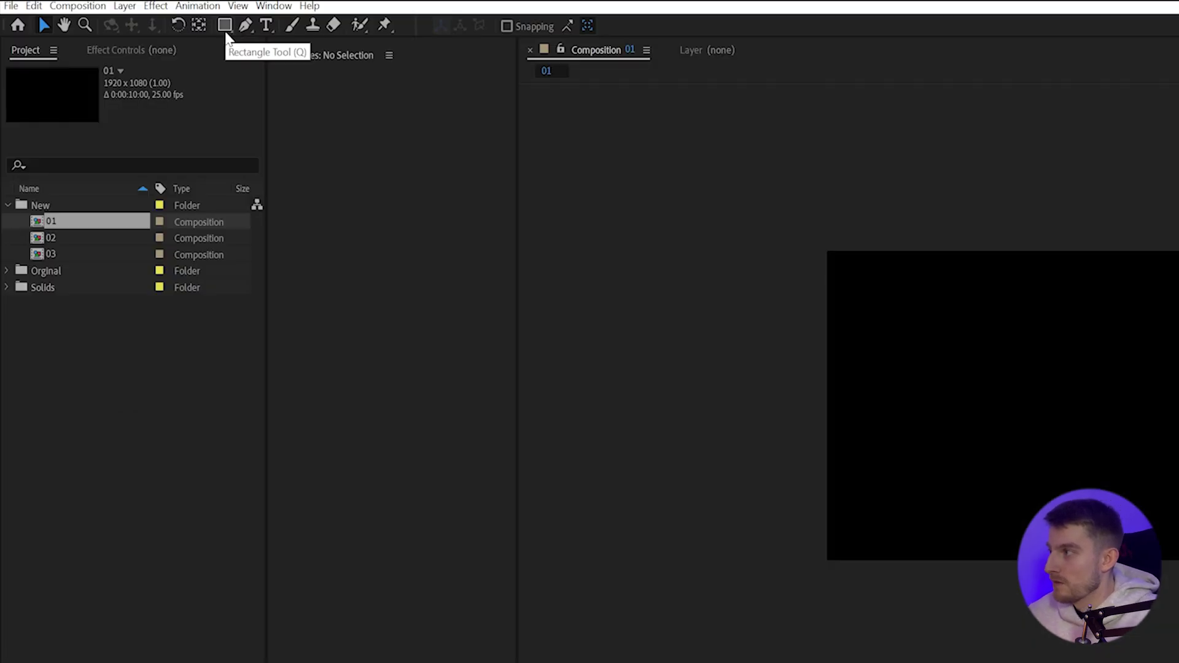
pyautogui.click(224, 26)
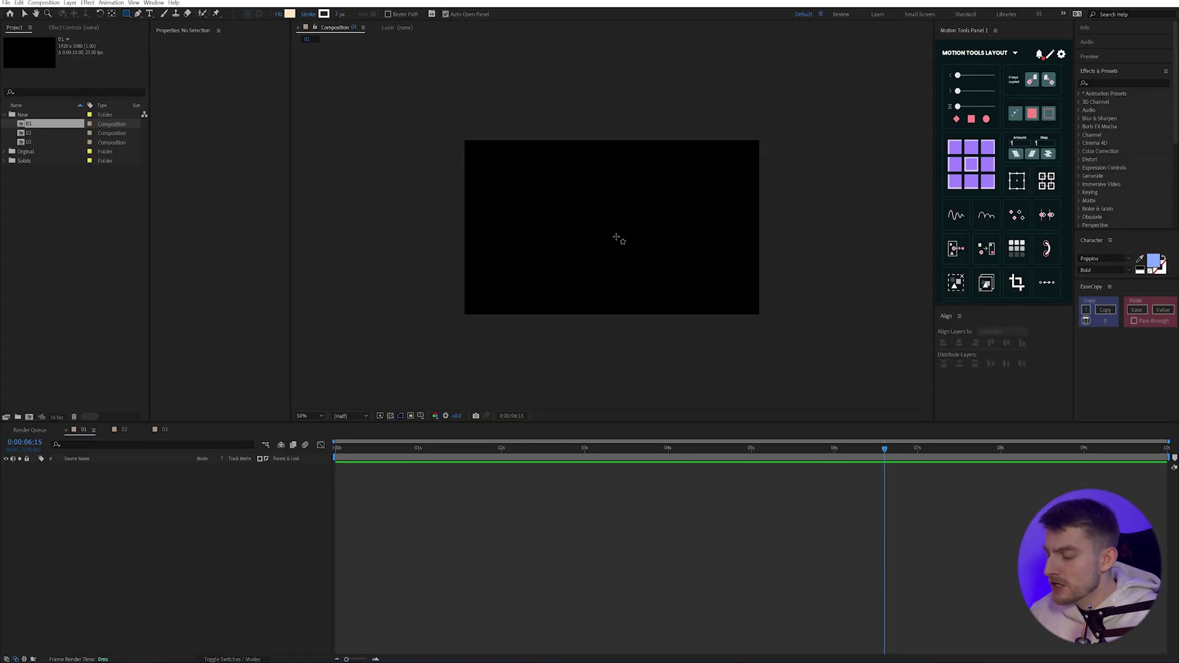
pyautogui.moveTo(616, 237); pyautogui.dragTo(582, 210)
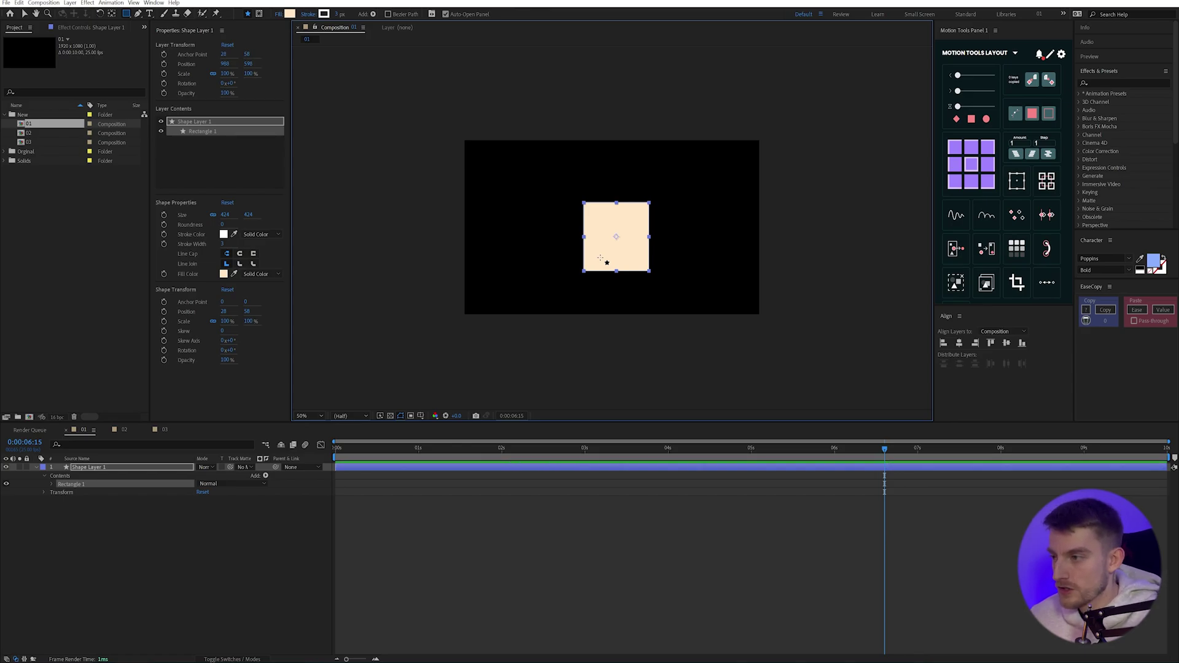
pyautogui.hotkey('ctrl', 'Home')
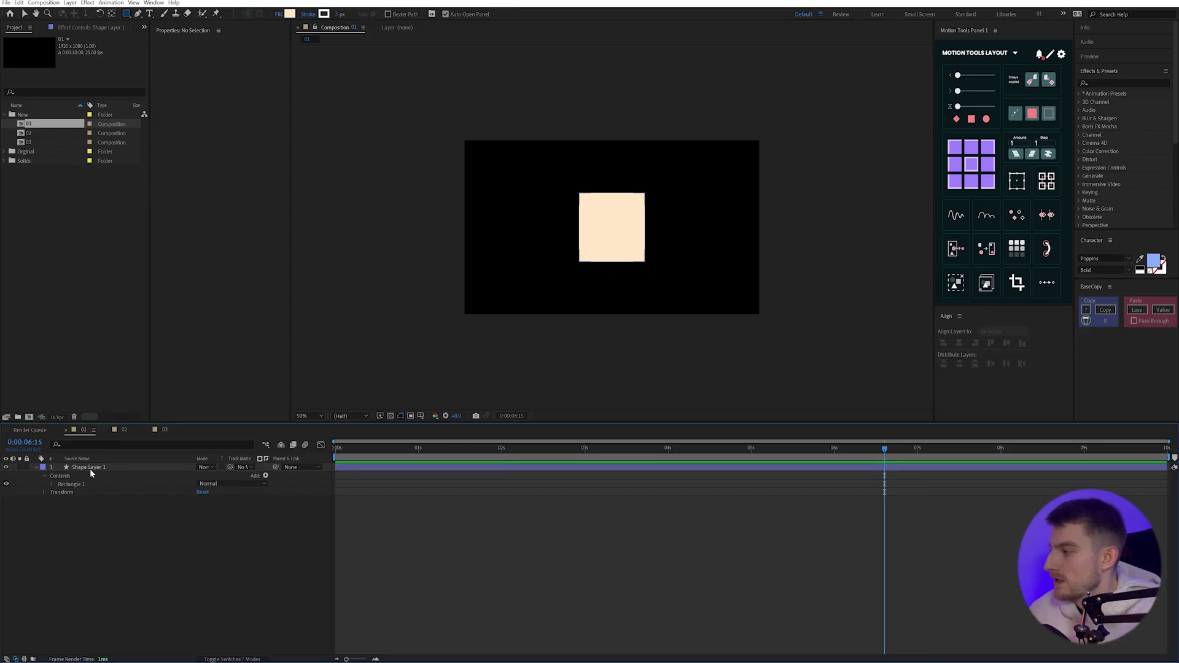
# Set the square's size to 500 by 500 and begin renaming the layer.
pyautogui.click(92, 469)
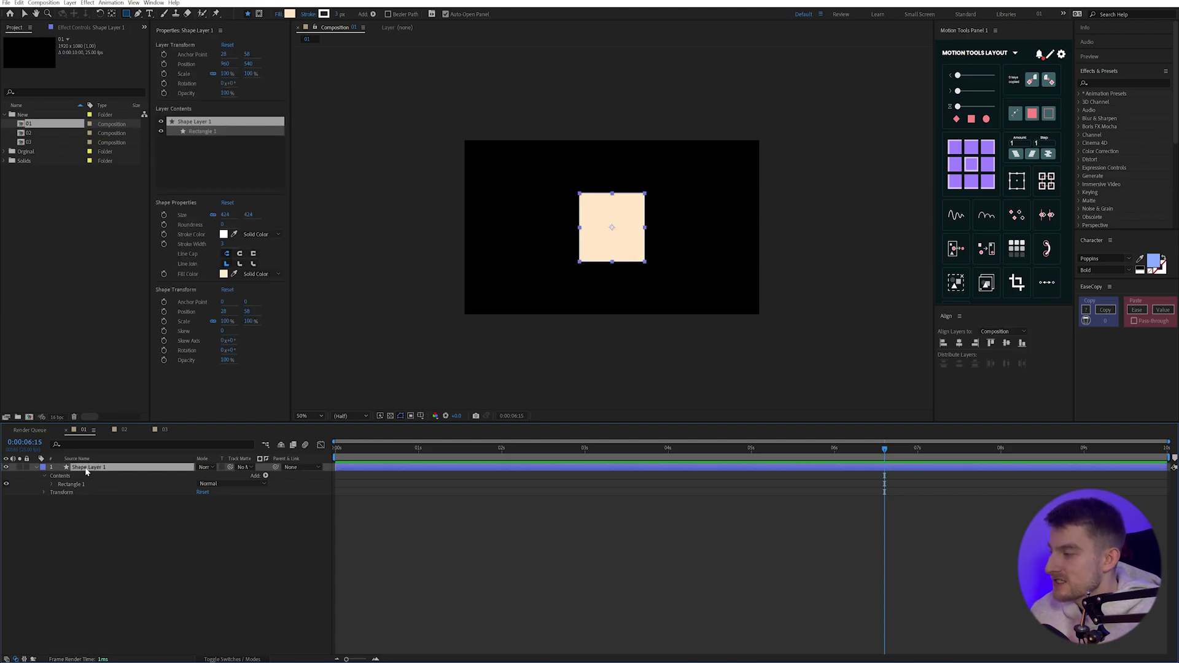
pyautogui.press('u')
pyautogui.press('u')
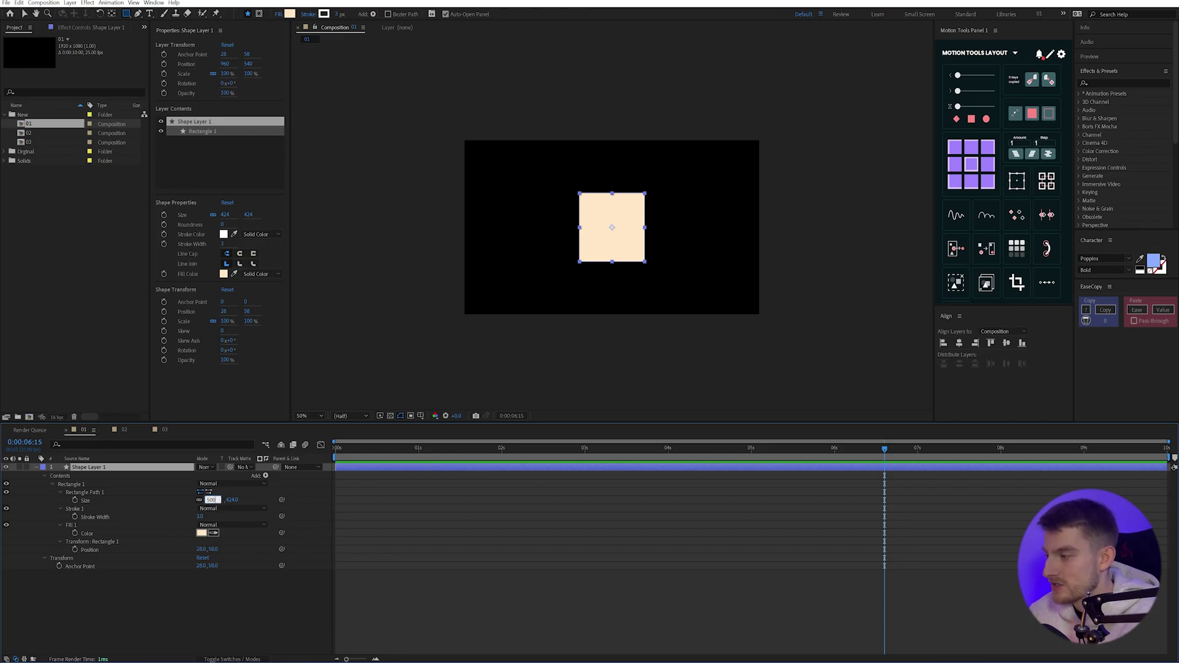
pyautogui.press('Return')
pyautogui.click(313, 540)
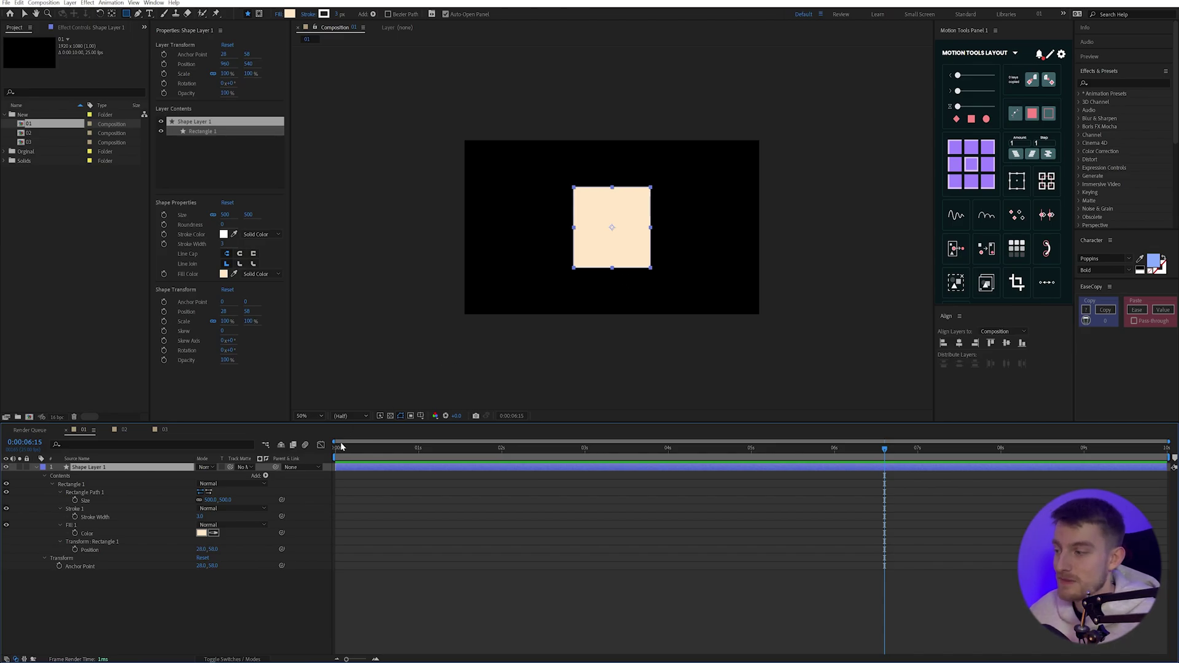
pyautogui.press('Return')
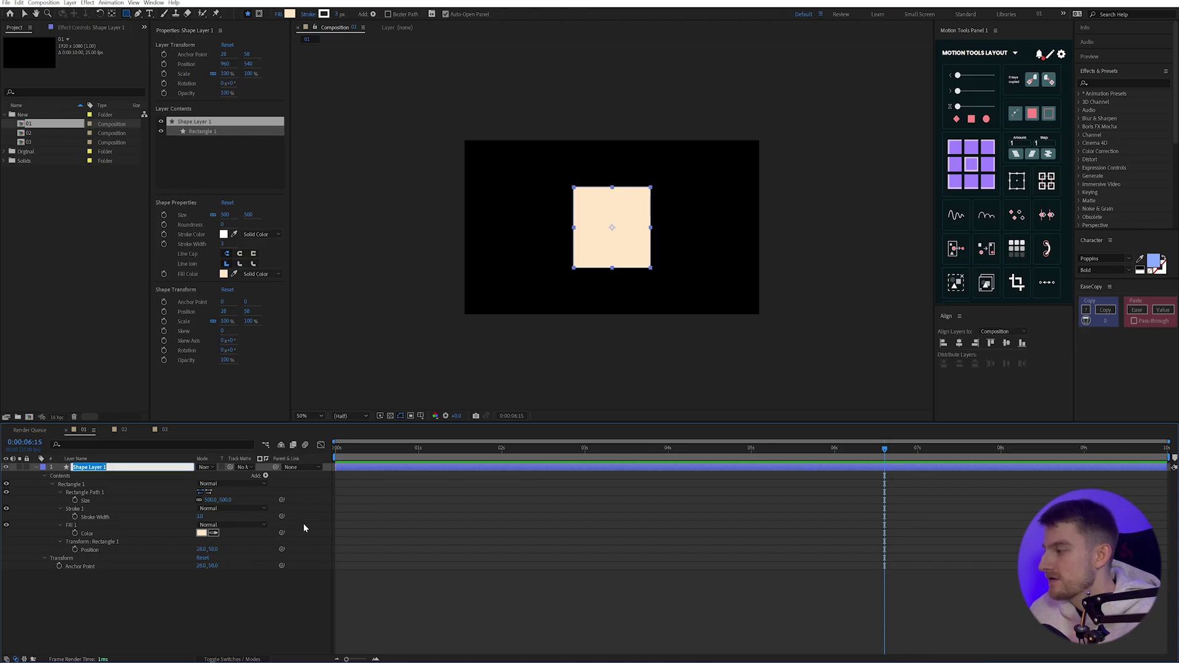
# Name the square layer 1 and make it a 3D layer.
pyautogui.write('1')
pyautogui.press('Return')
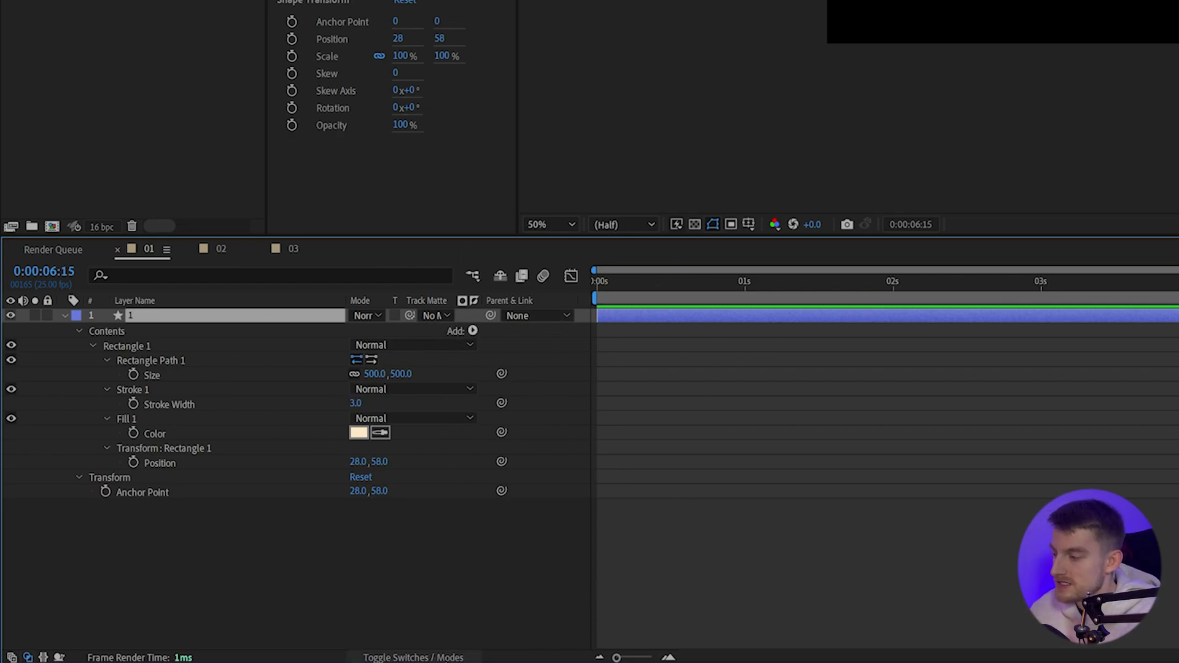
pyautogui.click(405, 658)
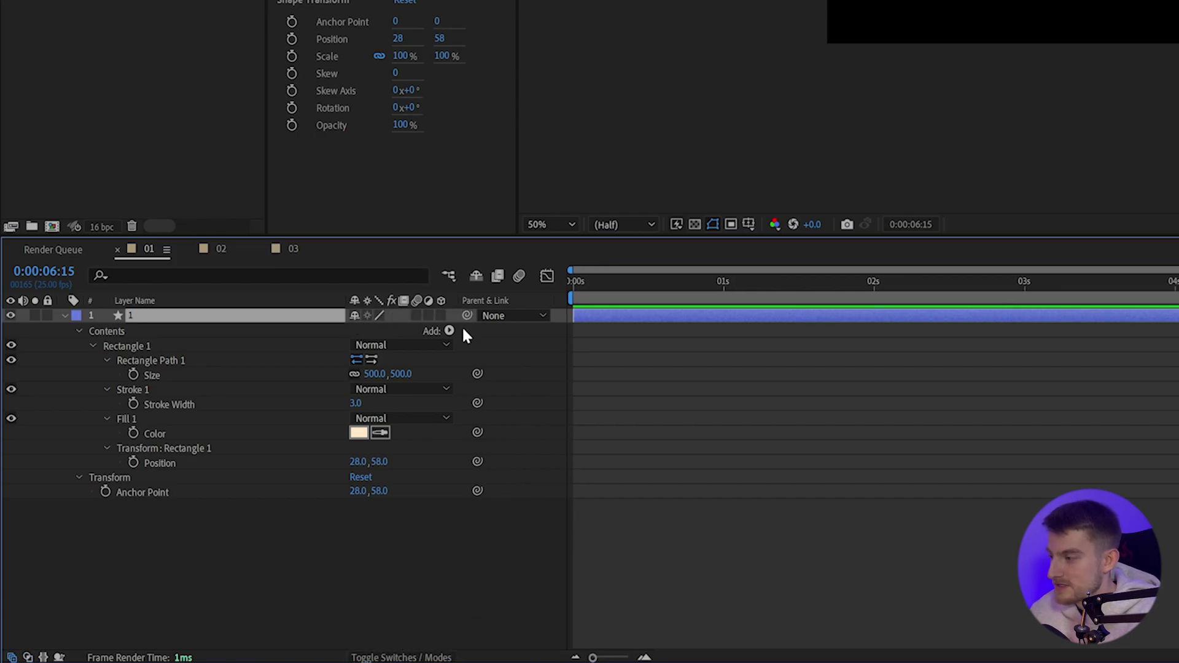
pyautogui.click(441, 315)
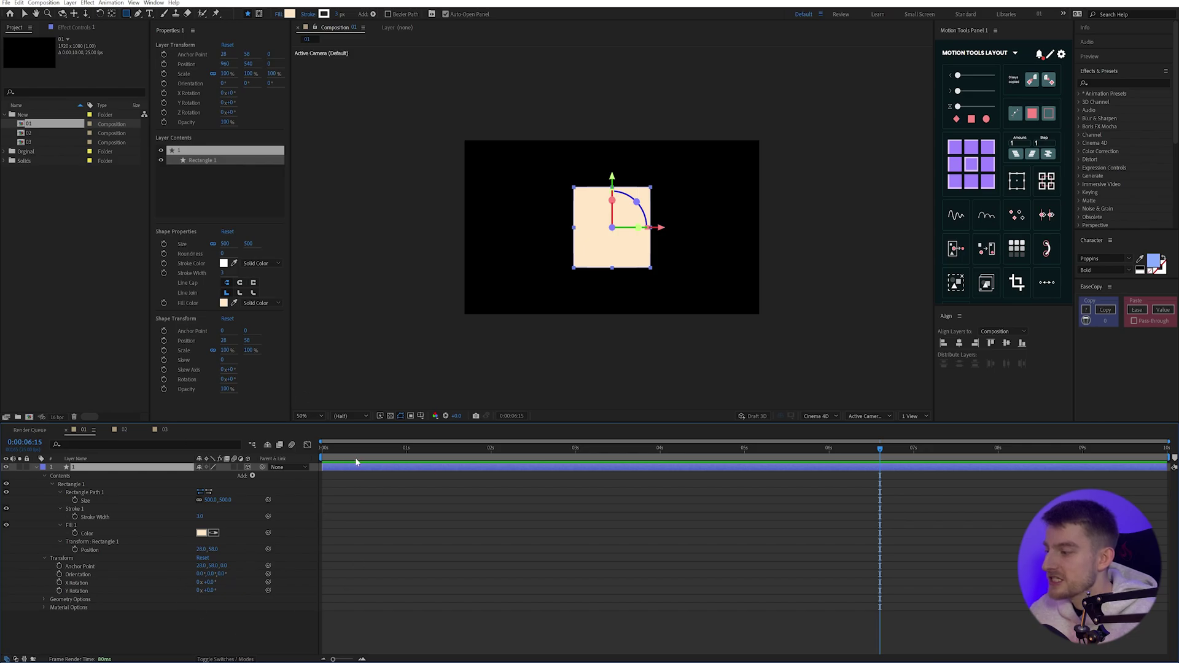
# Set layer 1's anchor point to 0, 0.
pyautogui.press('a')
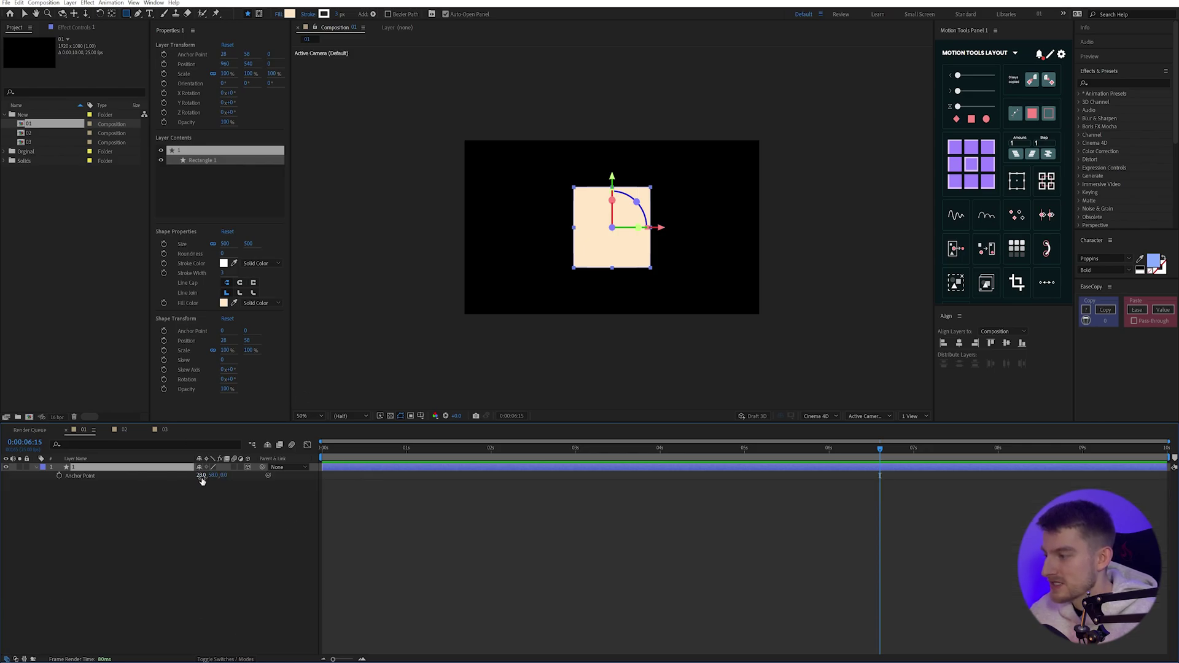
pyautogui.click(201, 476)
pyautogui.write('0')
pyautogui.press('Tab')
pyautogui.write('0')
pyautogui.press('Return')
pyautogui.press('u')
pyautogui.press('u')
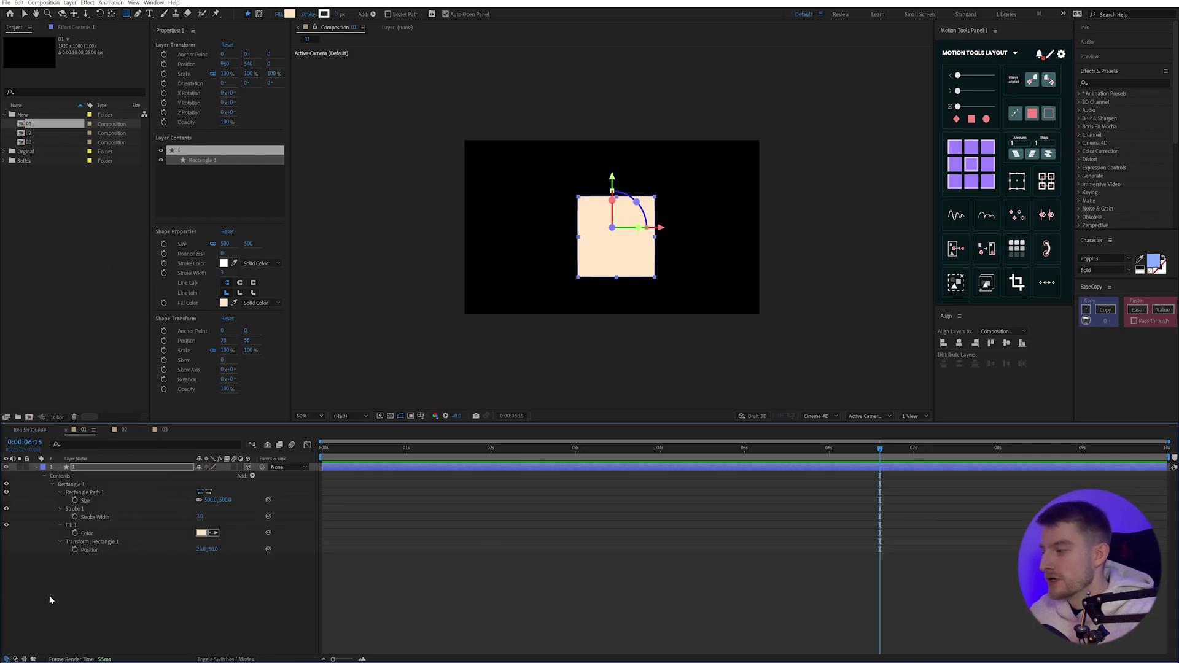
# Set the rectangle path's position to 0, 0.
pyautogui.click(200, 549)
pyautogui.write('0')
pyautogui.press('Tab')
pyautogui.write('0')
pyautogui.press('Return')
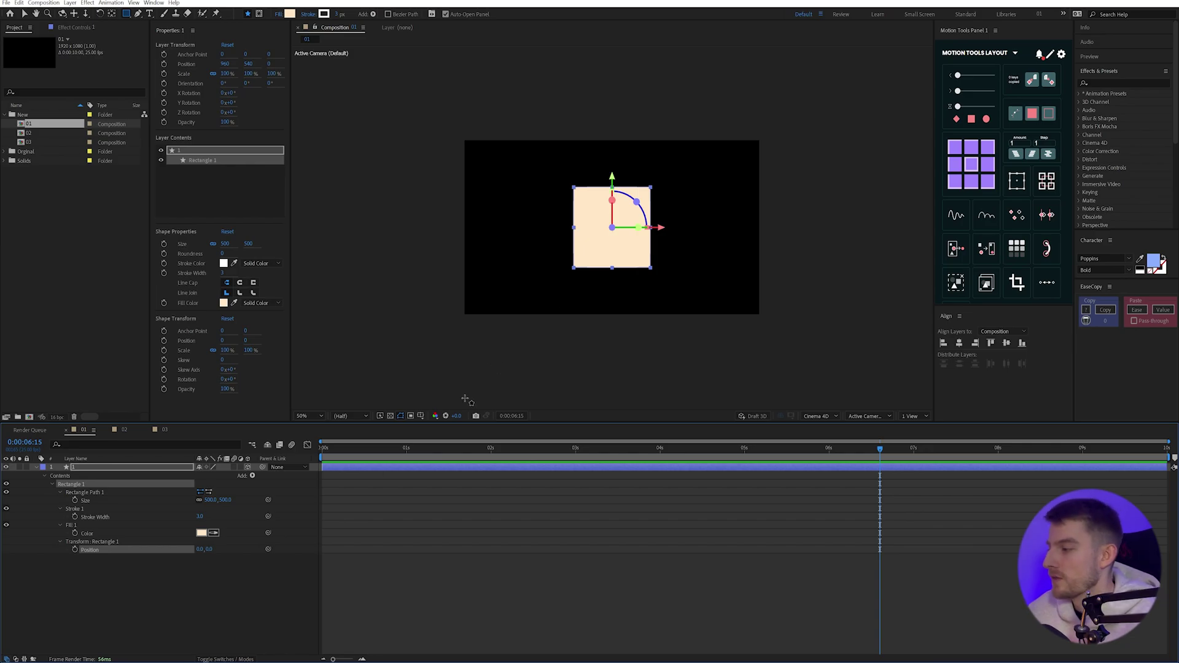
# Set the anchor point's Z depth to 250.
pyautogui.click(285, 581)
pyautogui.click(110, 468)
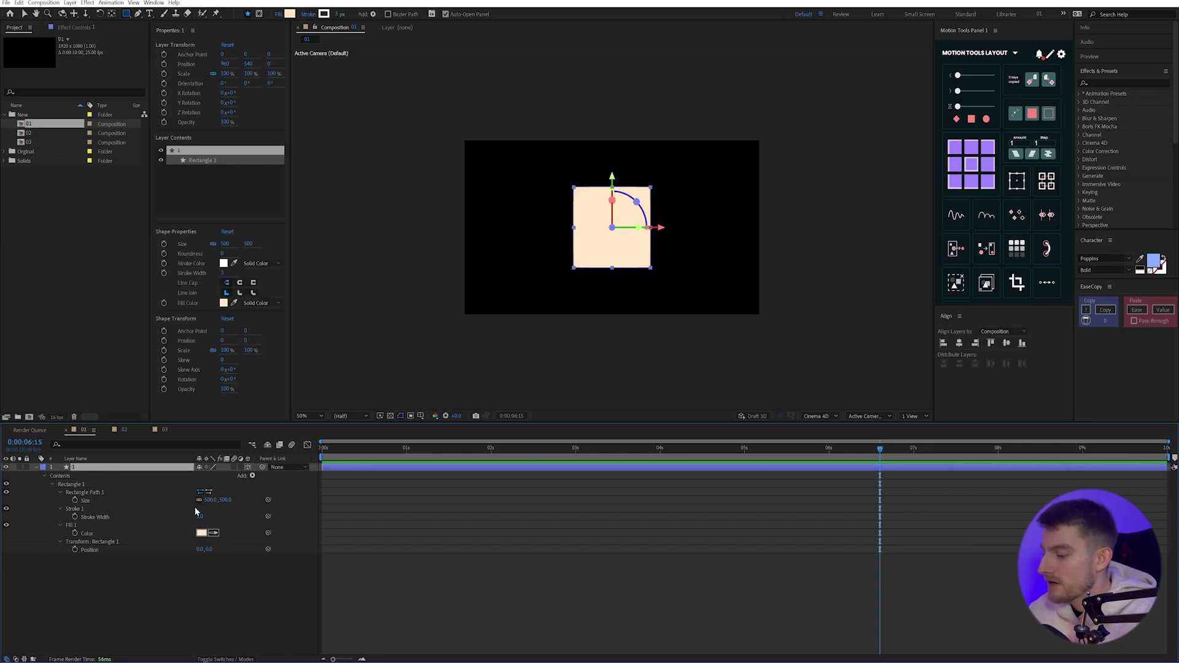
pyautogui.press('a')
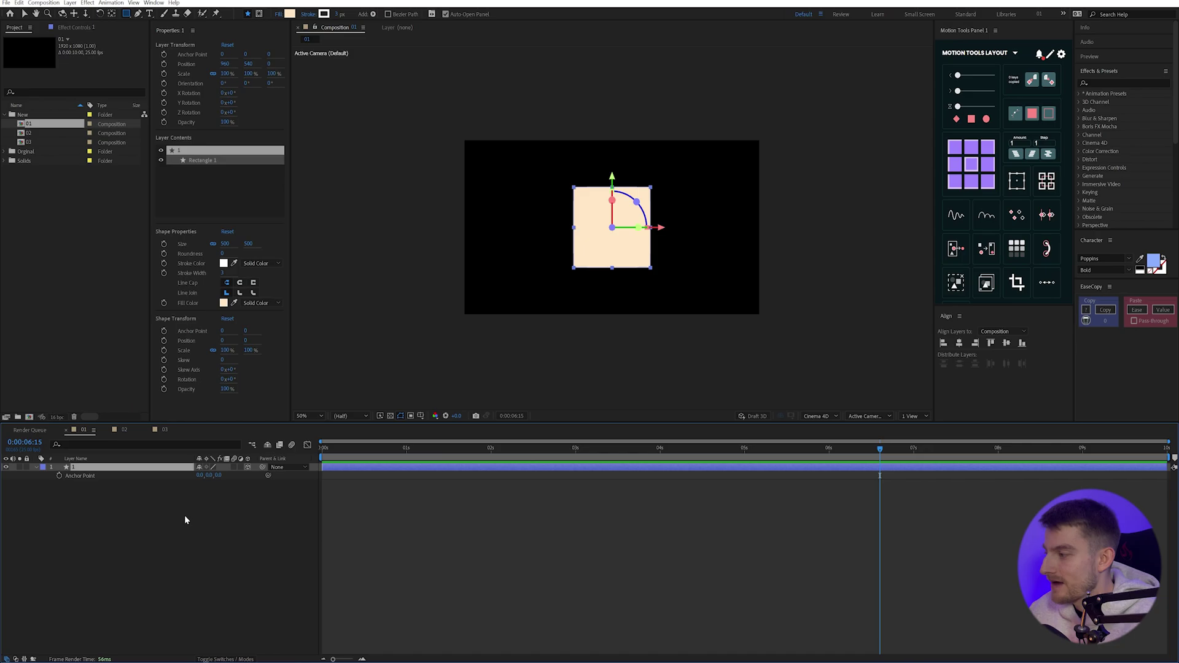
pyautogui.click(217, 476)
pyautogui.write('250')
pyautogui.press('Return')
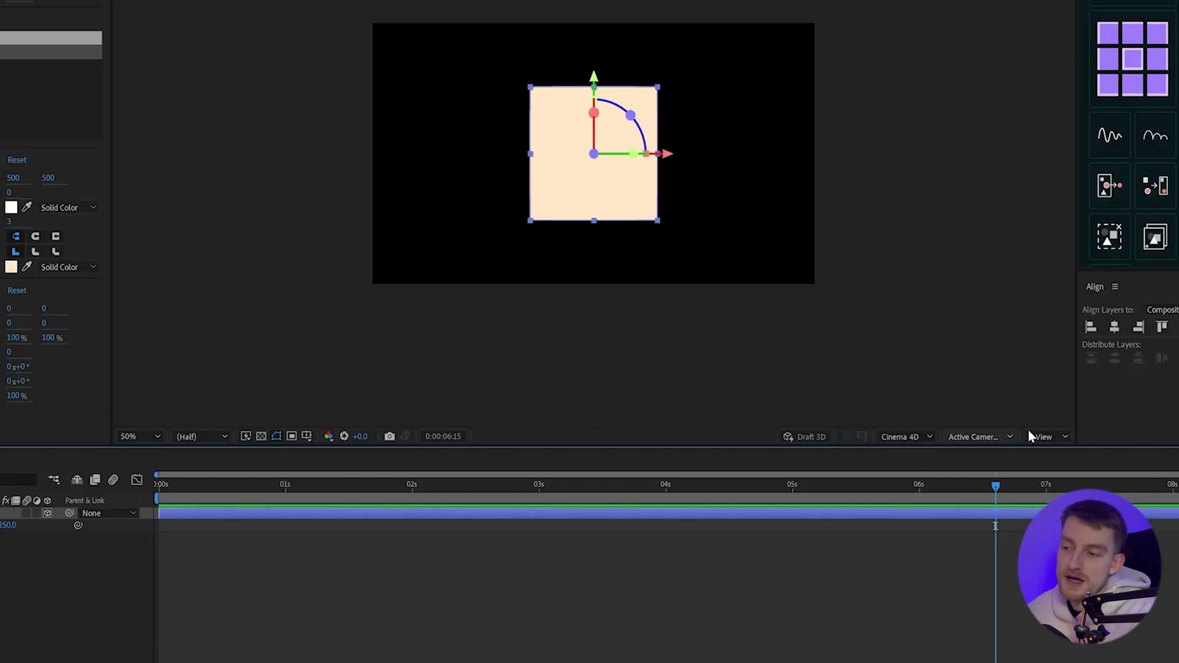
# Change the renderer from Cinema 4D to Classic 3D and use a 2 Views layout.
pyautogui.click(929, 437)
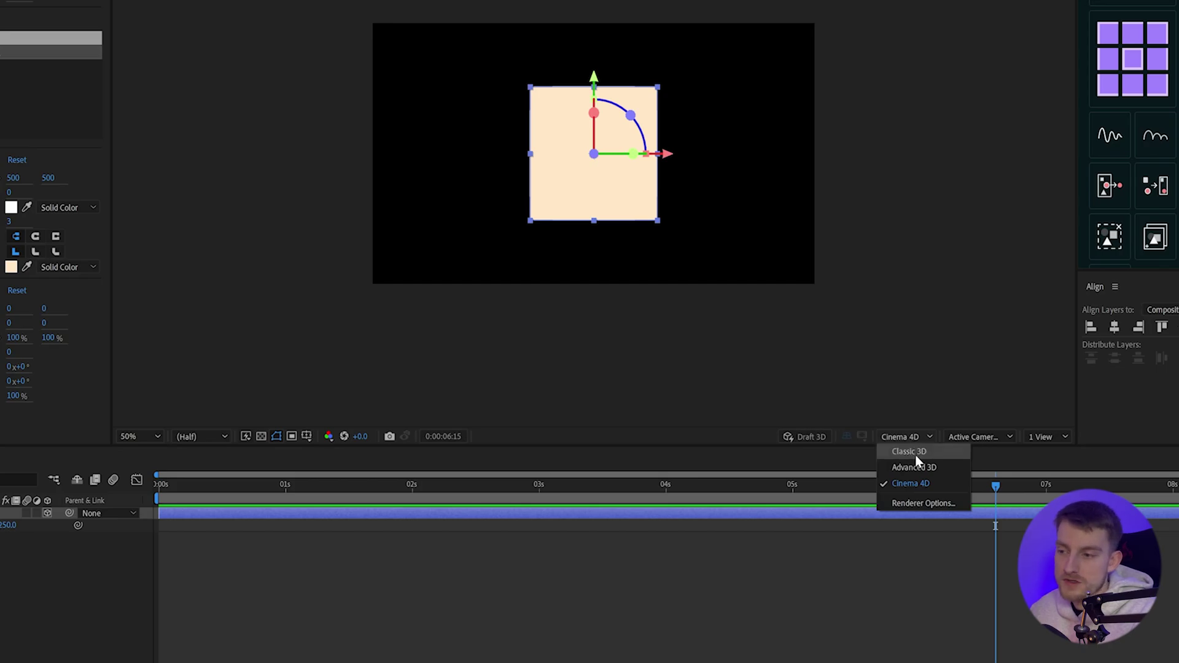
pyautogui.click(911, 453)
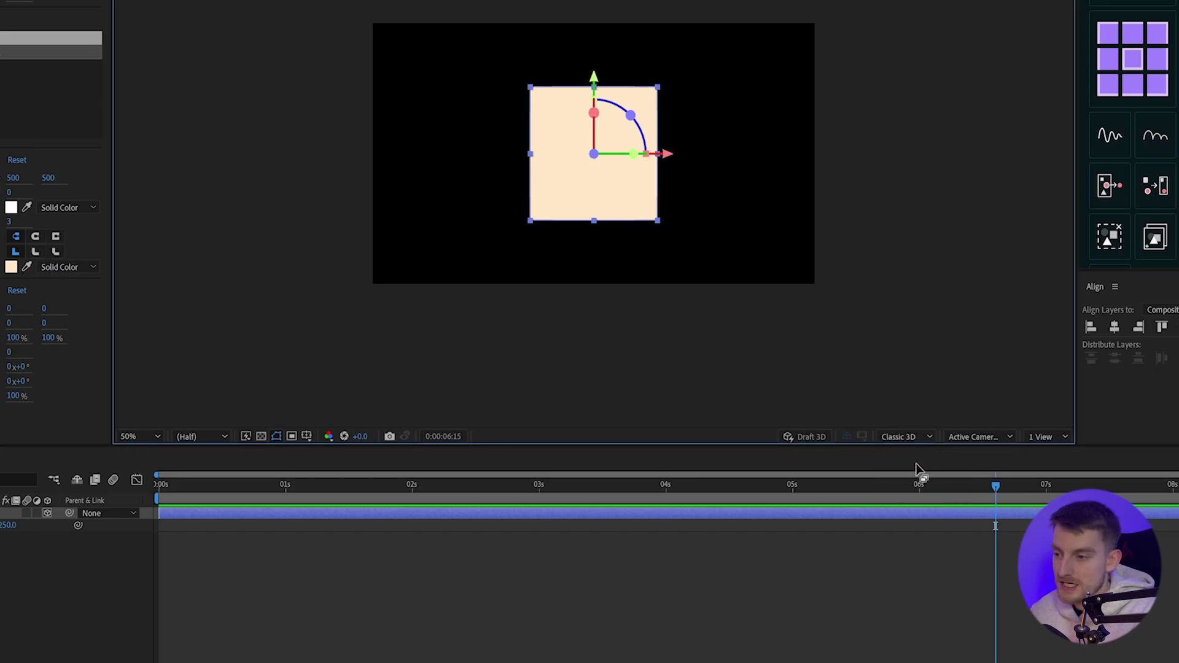
pyautogui.click(1048, 440)
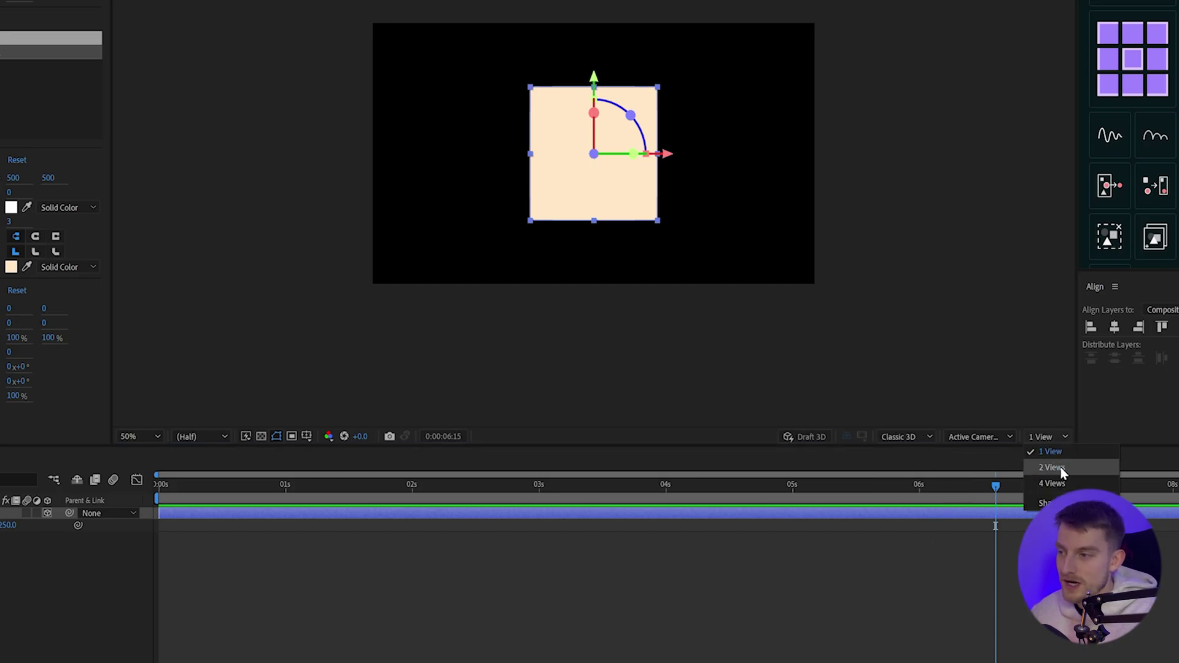
pyautogui.click(1060, 468)
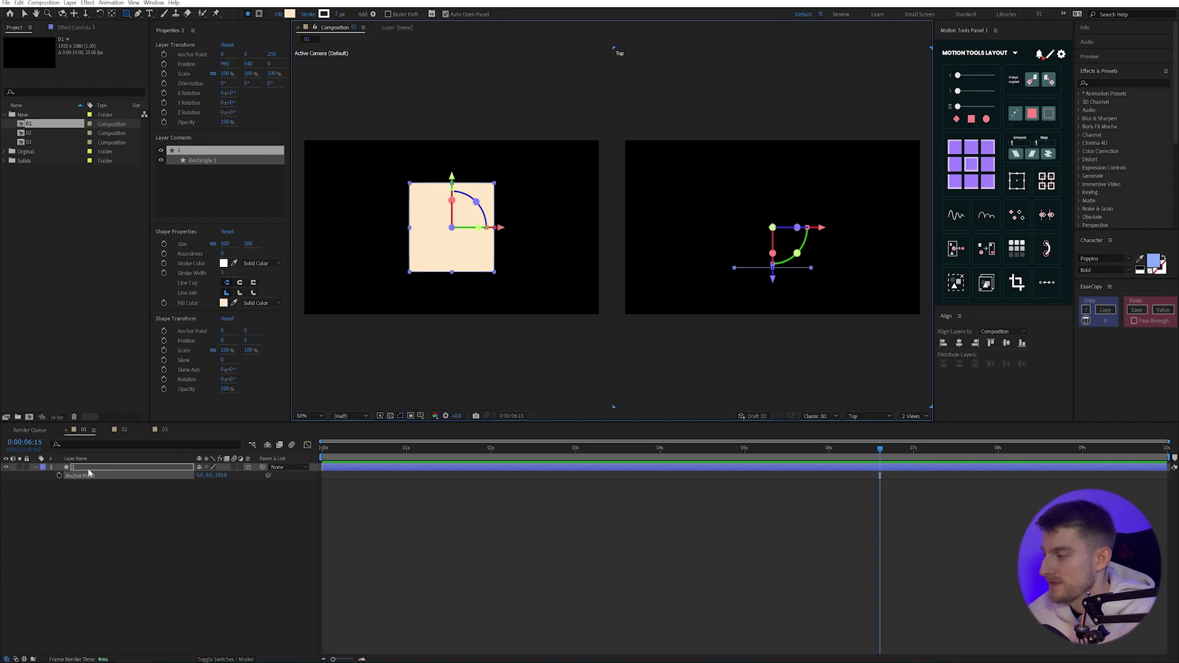
# Duplicate the square twice, giving the copies X Rotation of 90 and -90 degrees.
pyautogui.click(180, 568)
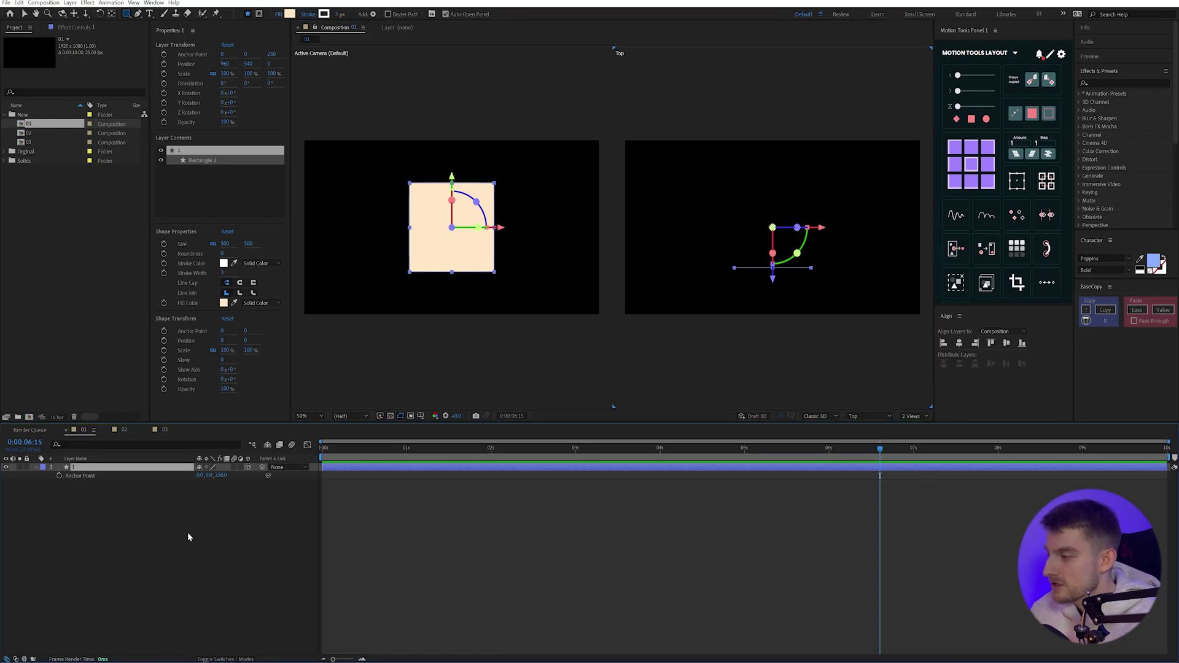
pyautogui.hotkey('ctrl', 'd')
pyautogui.press('r')
pyautogui.click(211, 484)
pyautogui.write('90')
pyautogui.press('Return')
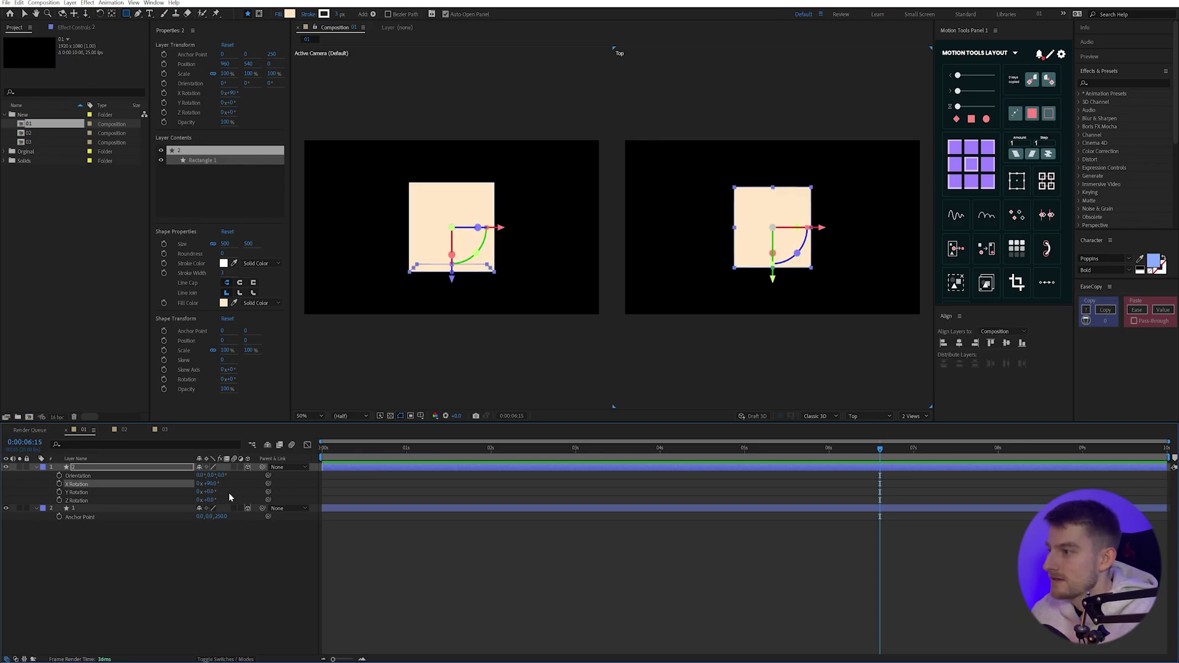
pyautogui.click(105, 468)
pyautogui.hotkey('ctrl', 'd')
pyautogui.click(212, 484)
pyautogui.write('-90')
pyautogui.press('Return')
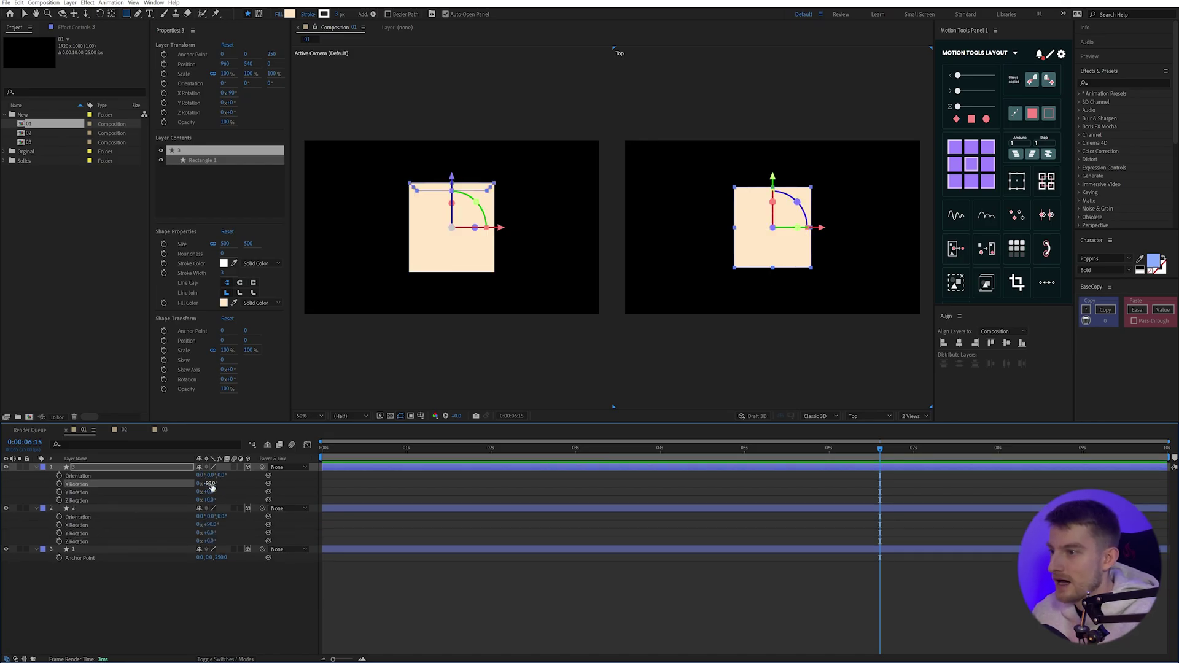
# Duplicate a square as layer 4 with X Rotation 0 and Y Rotation 90.
pyautogui.click(81, 469)
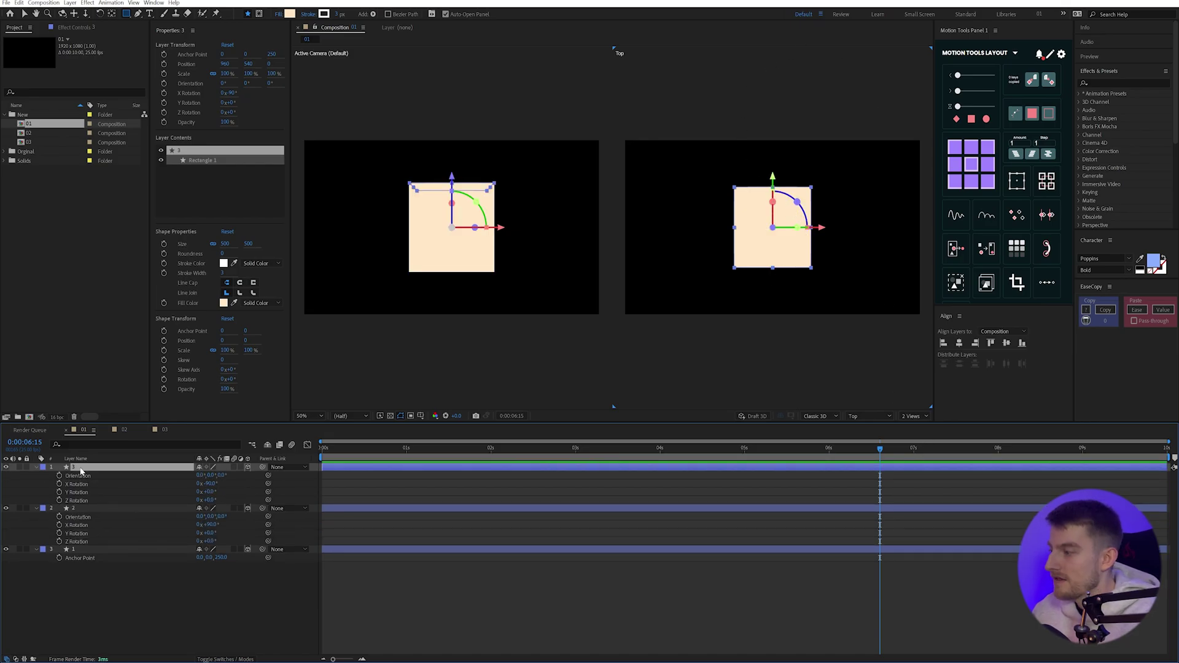
pyautogui.hotkey('ctrl', 'd')
pyautogui.click(211, 483)
pyautogui.write('0')
pyautogui.press('Return')
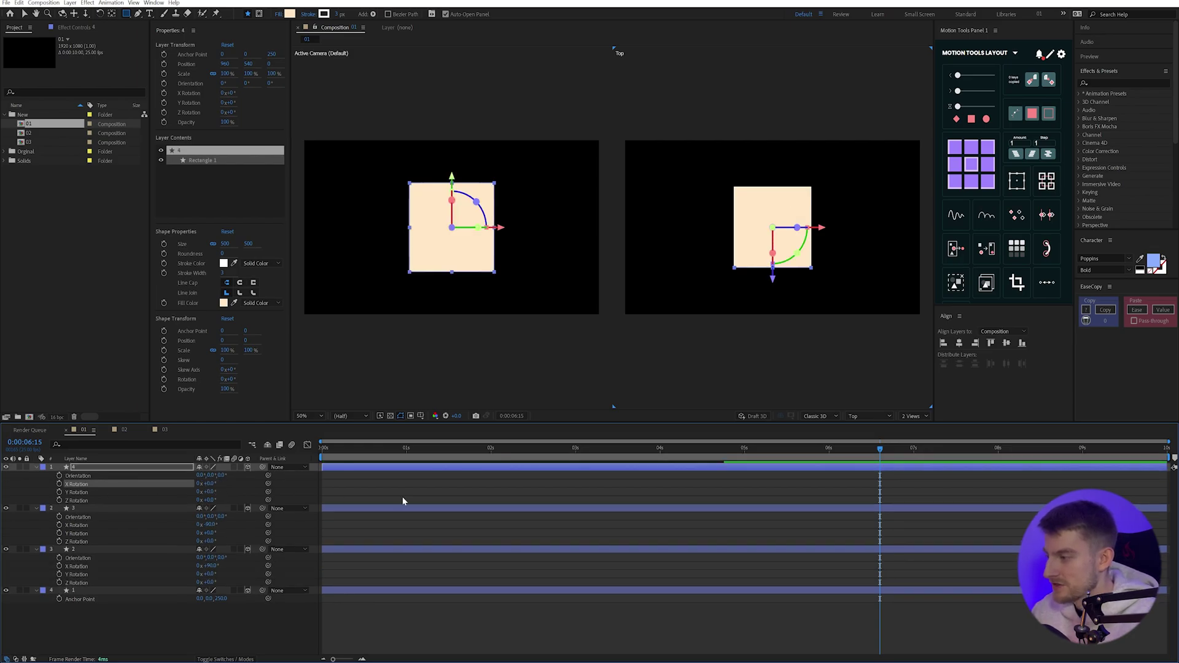
pyautogui.click(212, 491)
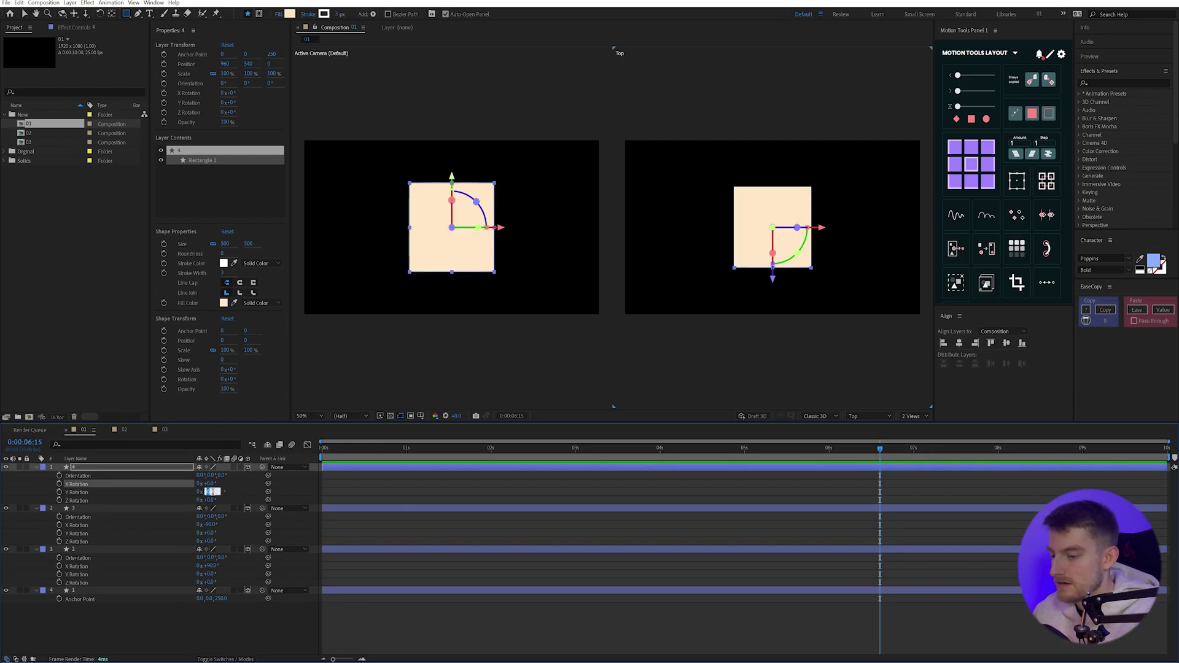
pyautogui.write('90')
pyautogui.press('Return')
# Duplicate layer 4 as layer 5 with Y Rotation -90.
pyautogui.hotkey('ctrl', 'd')
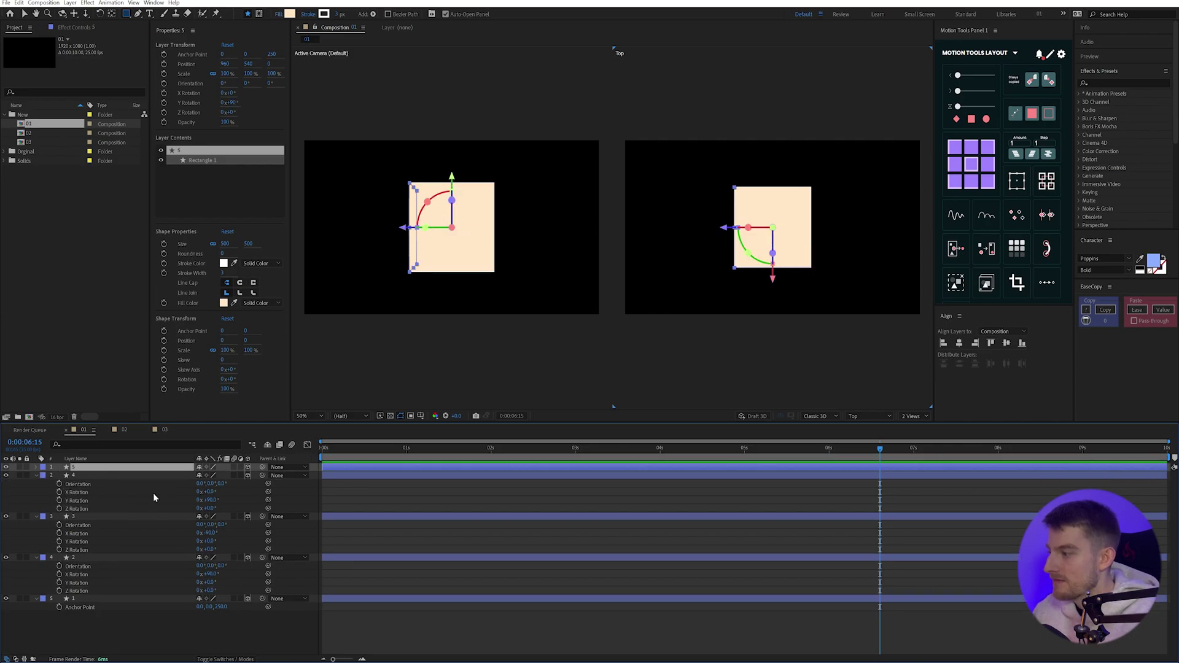
pyautogui.press('r')
pyautogui.click(212, 492)
pyautogui.write('-90')
pyautogui.press('Return')
# Duplicate layer 1, move the copy to the top, and set its Y Rotation to 180.
pyautogui.press('F10')
pyautogui.click(10, 559)
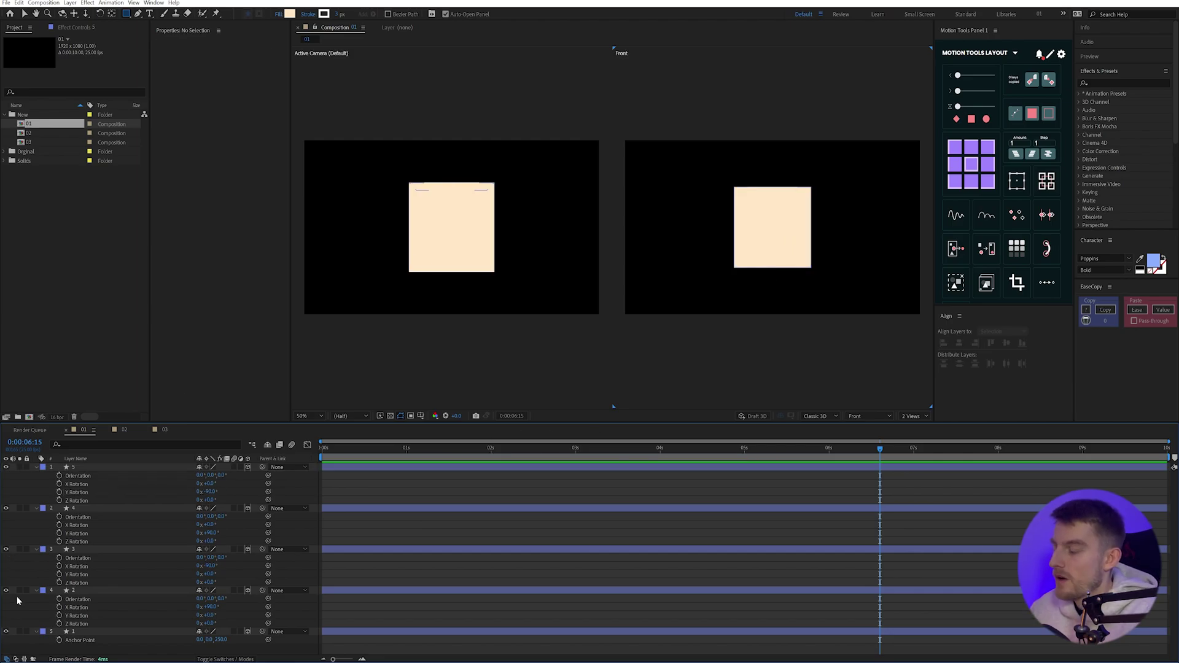
pyautogui.click(103, 631)
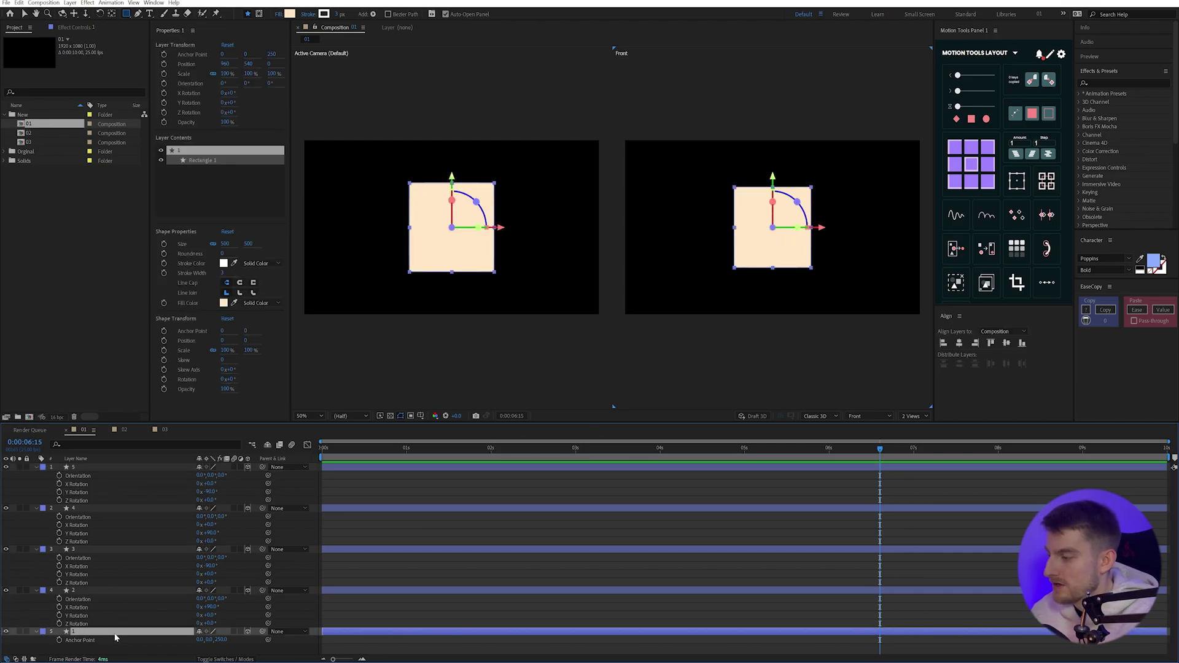
pyautogui.hotkey('ctrl', 'd')
pyautogui.moveTo(121, 633); pyautogui.dragTo(85, 466)
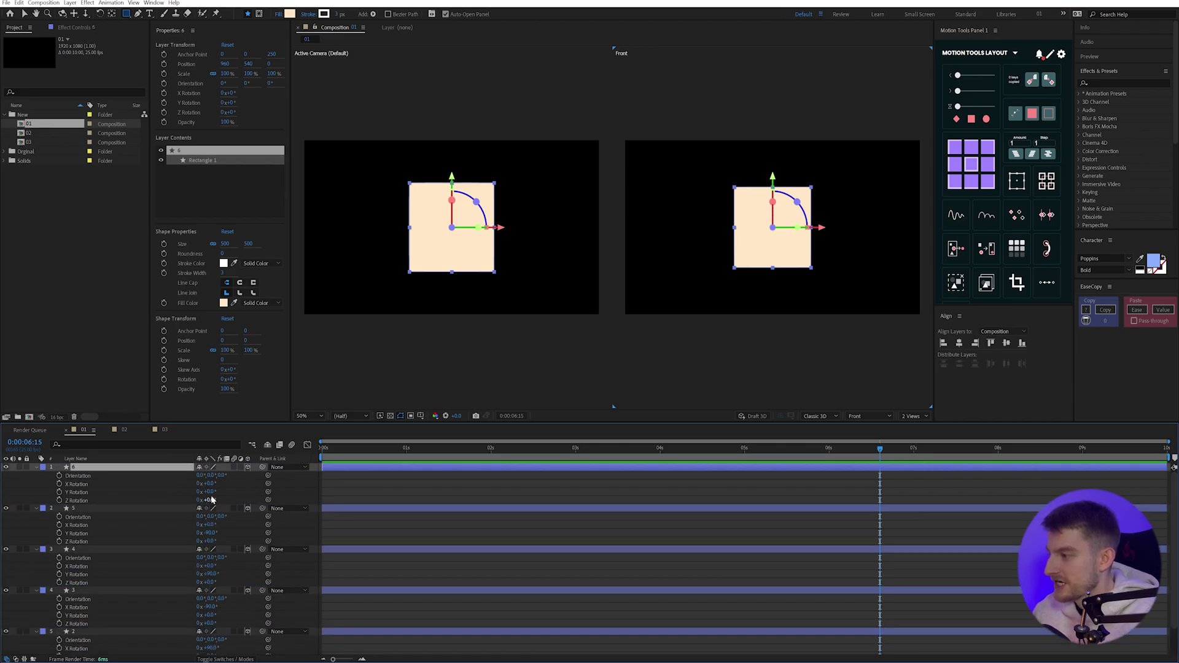
pyautogui.click(209, 492)
pyautogui.write('180')
pyautogui.press('Return')
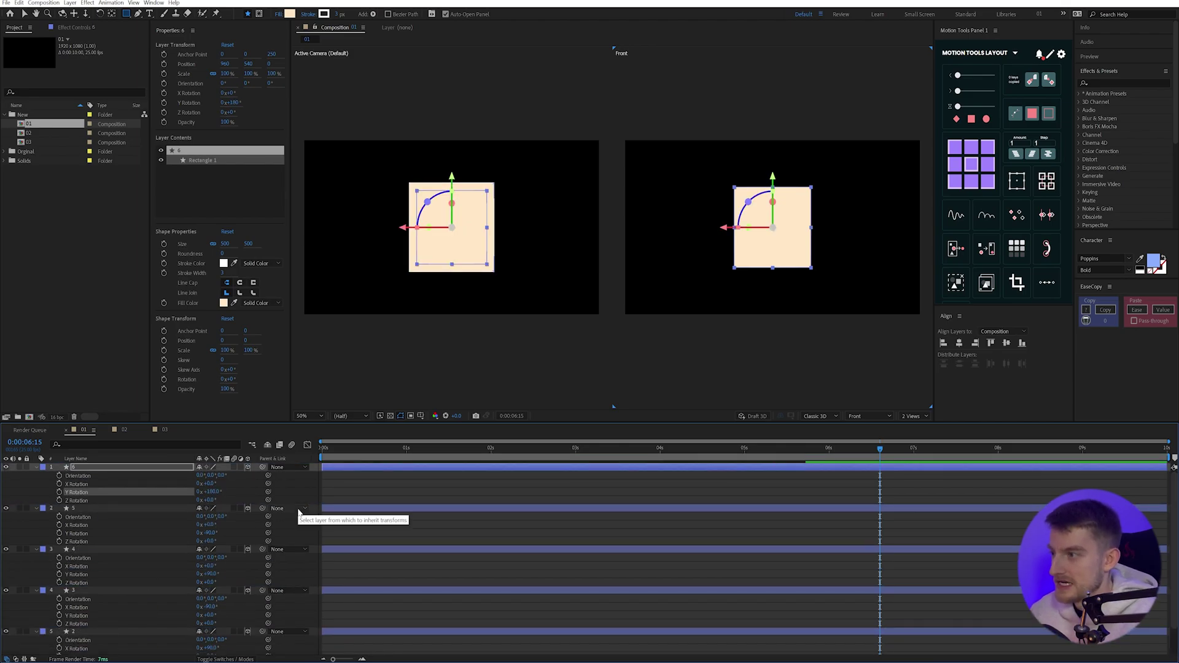
pyautogui.scroll(-2, 83, 644)
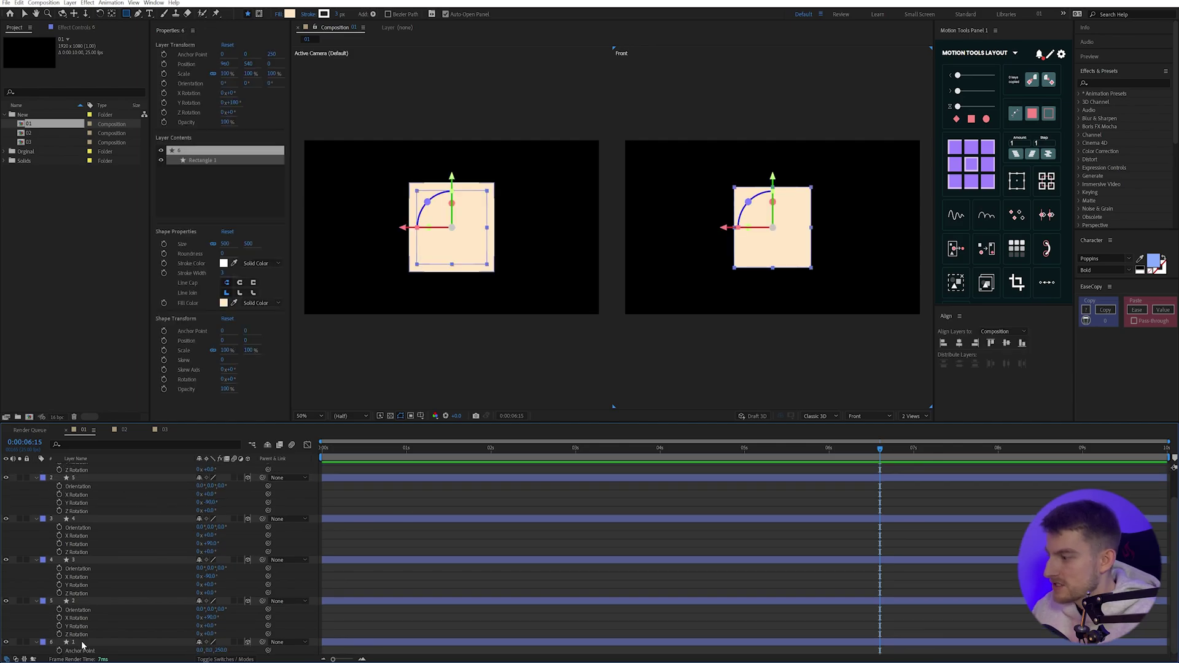
# Collapse the layer properties and add a null object named Cube CTRL.
pyautogui.keyDown('shift'); pyautogui.click(83, 643); pyautogui.keyUp('shift')
pyautogui.hotkey('ctrl', '`')
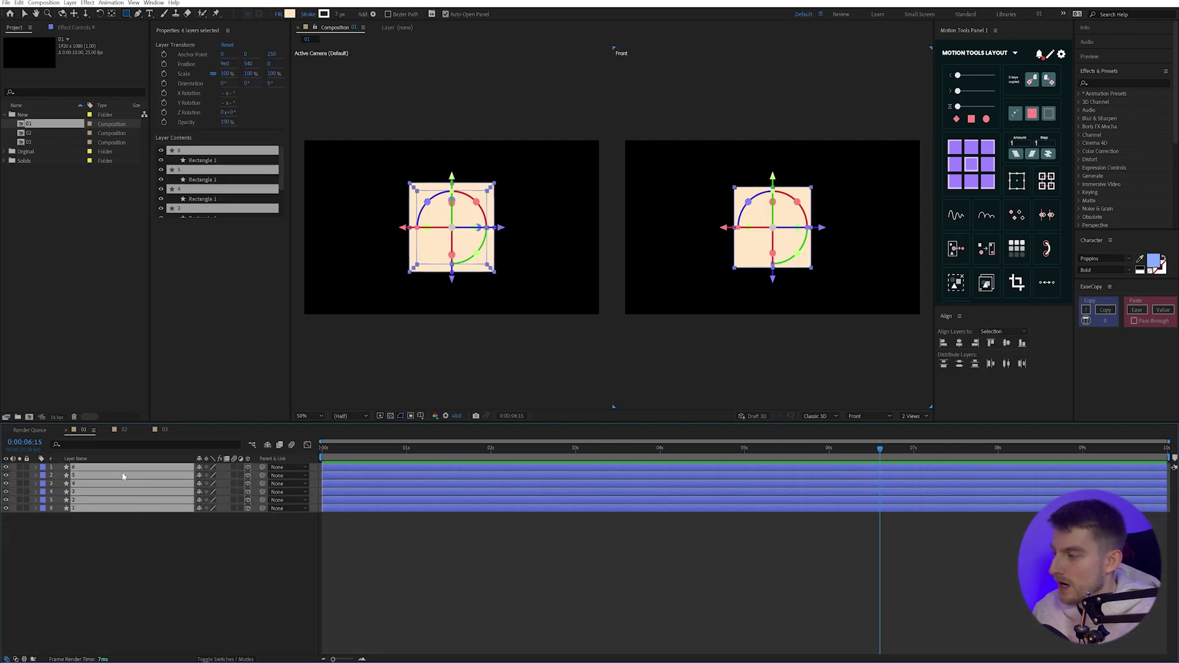
pyautogui.click(253, 534)
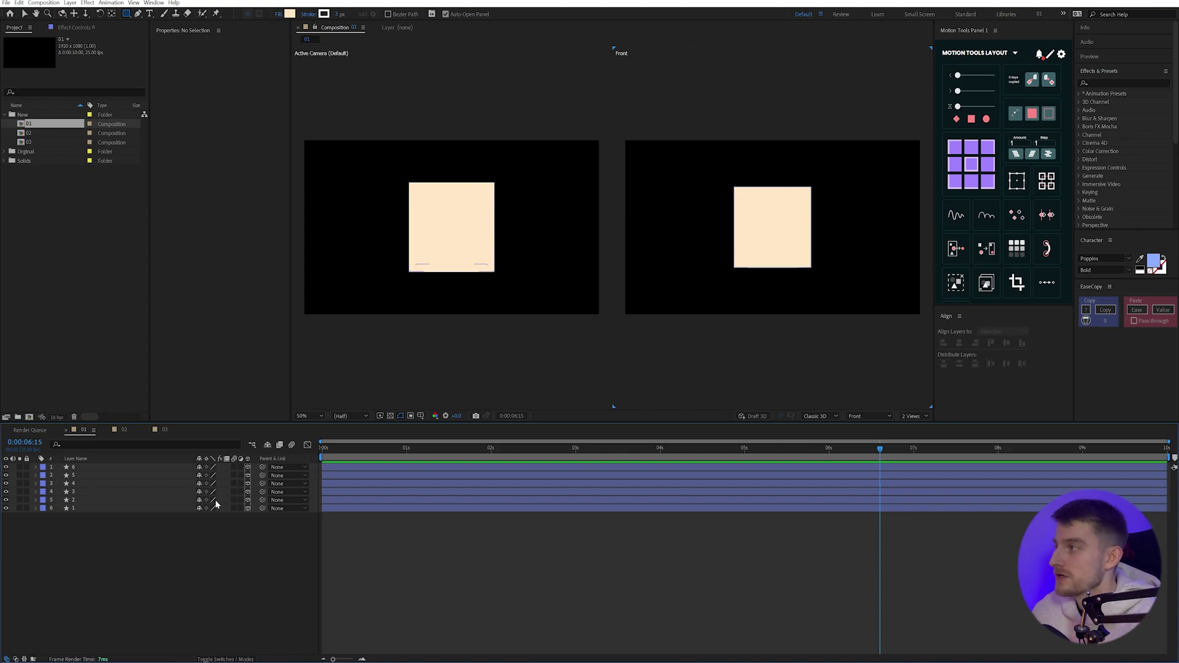
pyautogui.click(70, 2)
pyautogui.moveTo(85, 13)
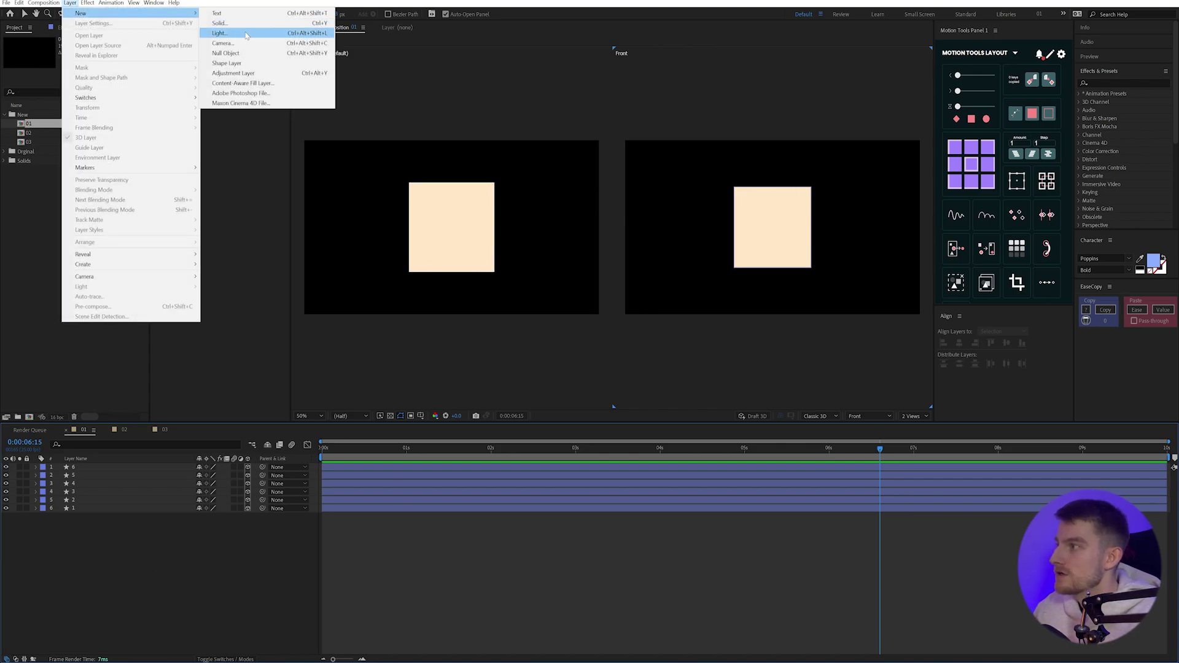
pyautogui.click(274, 57)
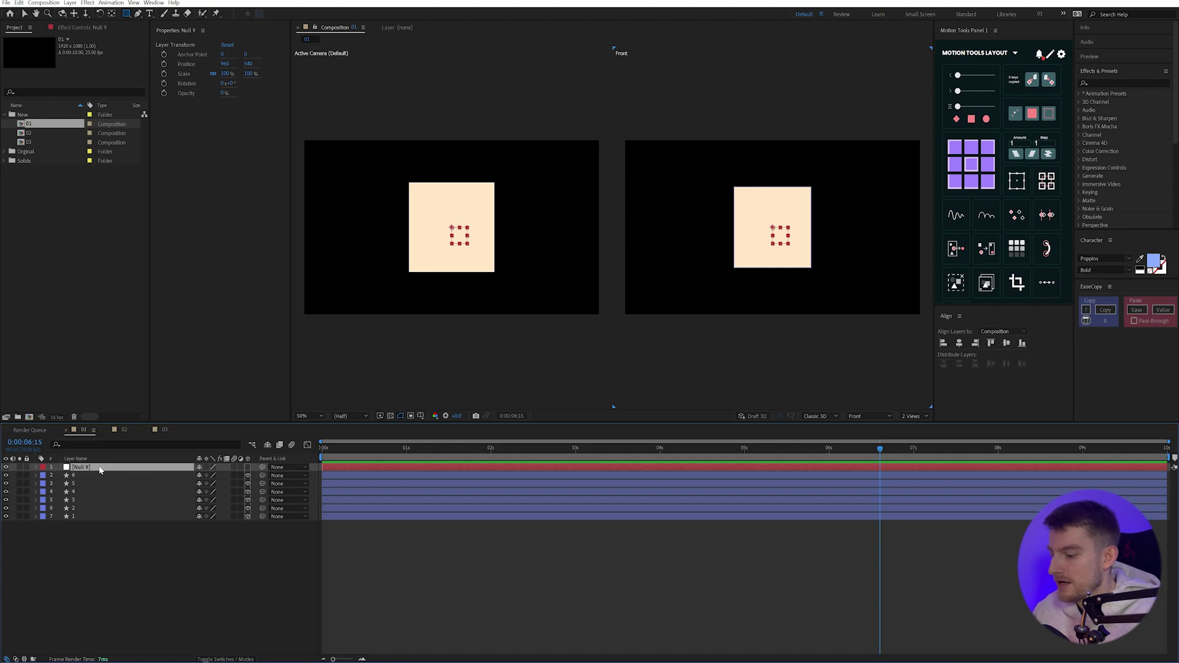
pyautogui.press('Return')
pyautogui.write('Cube CTRL')
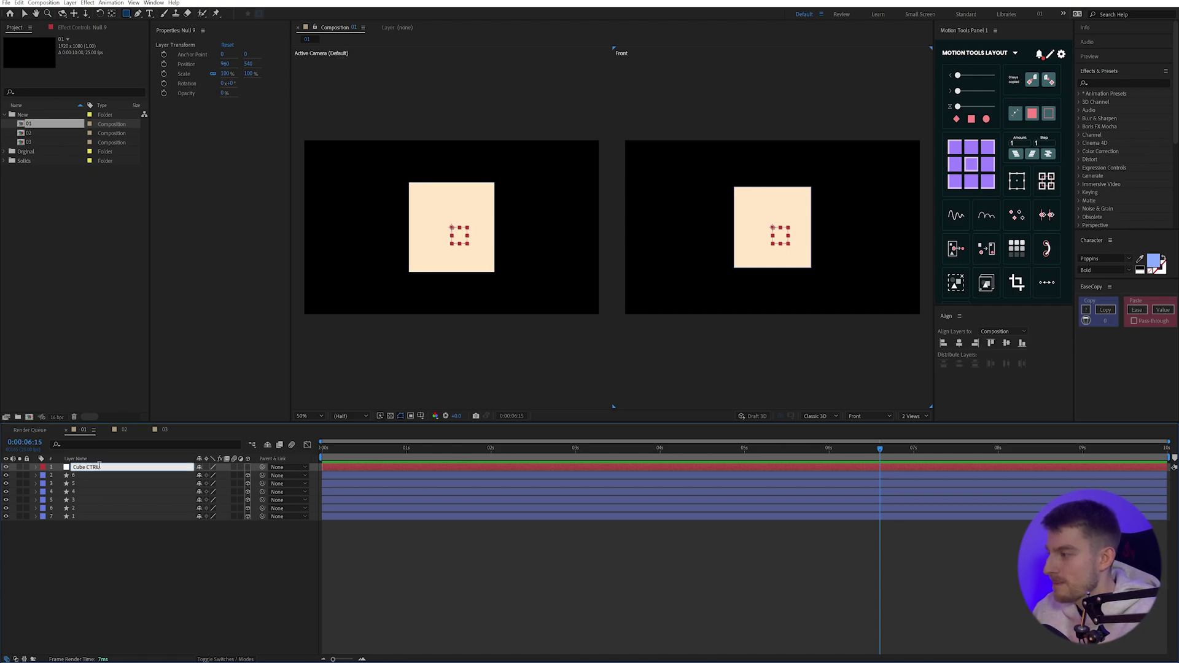
pyautogui.press('Return')
# Parent layers 2 through 7 to the Cube CTRL null.
pyautogui.moveTo(182, 573); pyautogui.dragTo(80, 481)
pyautogui.moveTo(262, 475); pyautogui.dragTo(83, 467)
pyautogui.click(243, 602)
pyautogui.click(82, 467)
# Test Cube CTRL's X and Y rotation and preview the cube turning over time.
pyautogui.press('r')
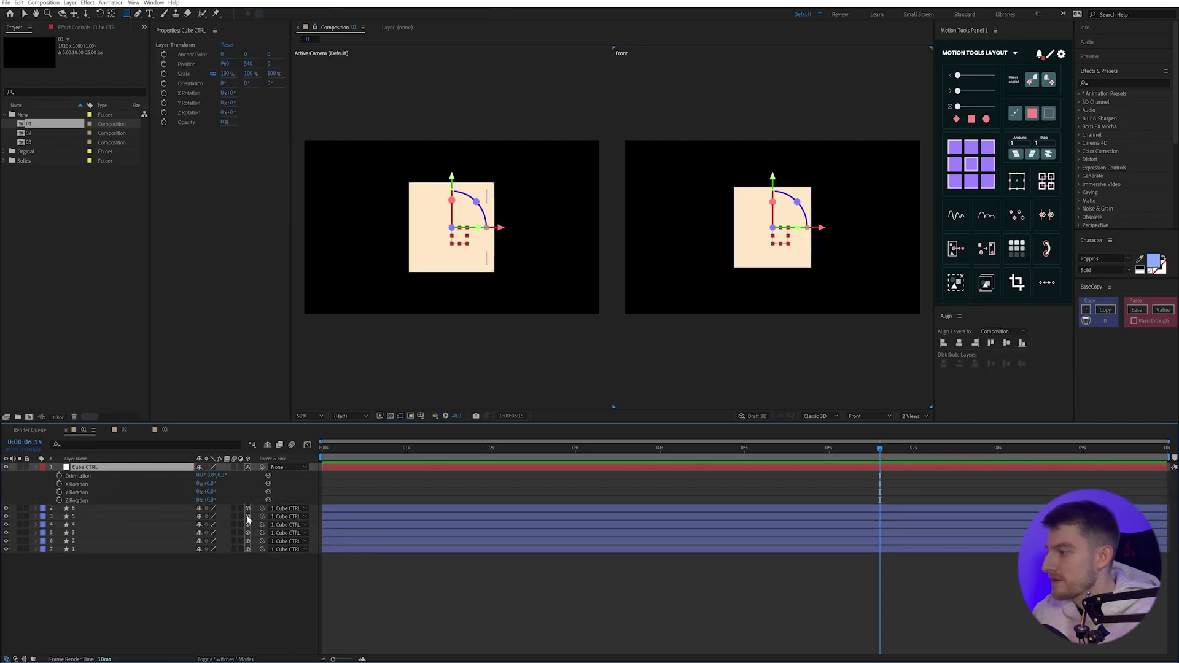
pyautogui.moveTo(208, 483); pyautogui.dragTo(307, 479)
pyautogui.hotkey('ctrl', 'z')
pyautogui.moveTo(212, 492)
pyautogui.mouseDown()
pyautogui.moveTo(274, 492)
pyautogui.moveTo(233, 500)
pyautogui.mouseUp()
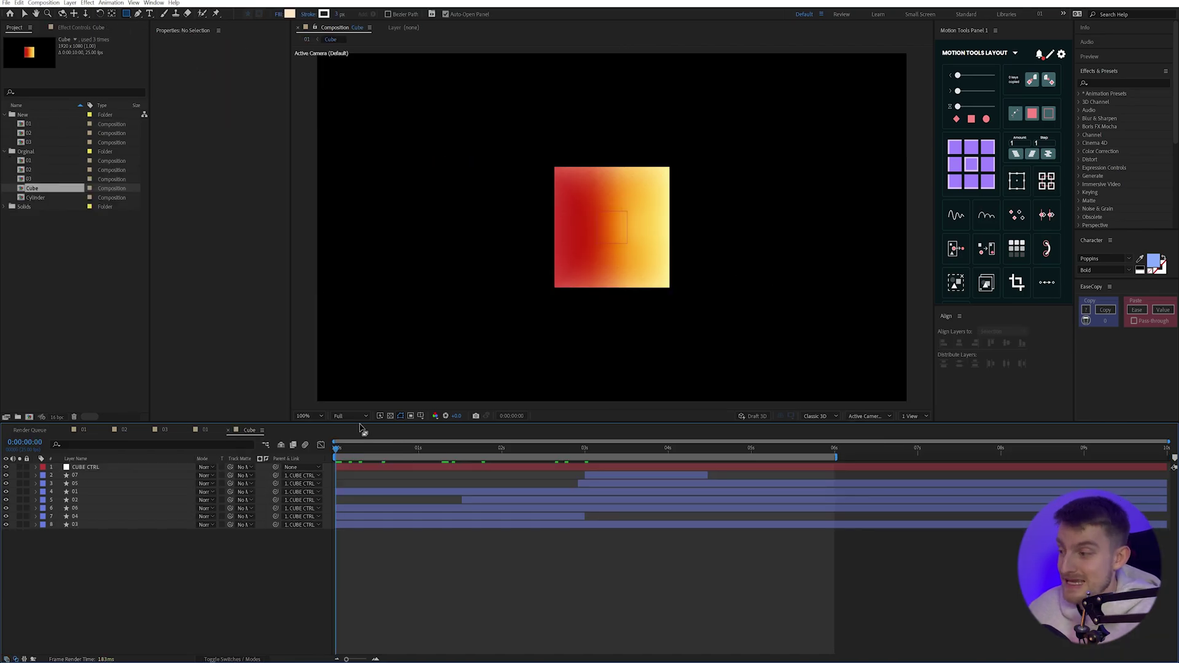
pyautogui.moveTo(363, 453); pyautogui.dragTo(485, 447)
# Drag layer 02's in-point earlier so it starts sooner.
pyautogui.click(469, 502)
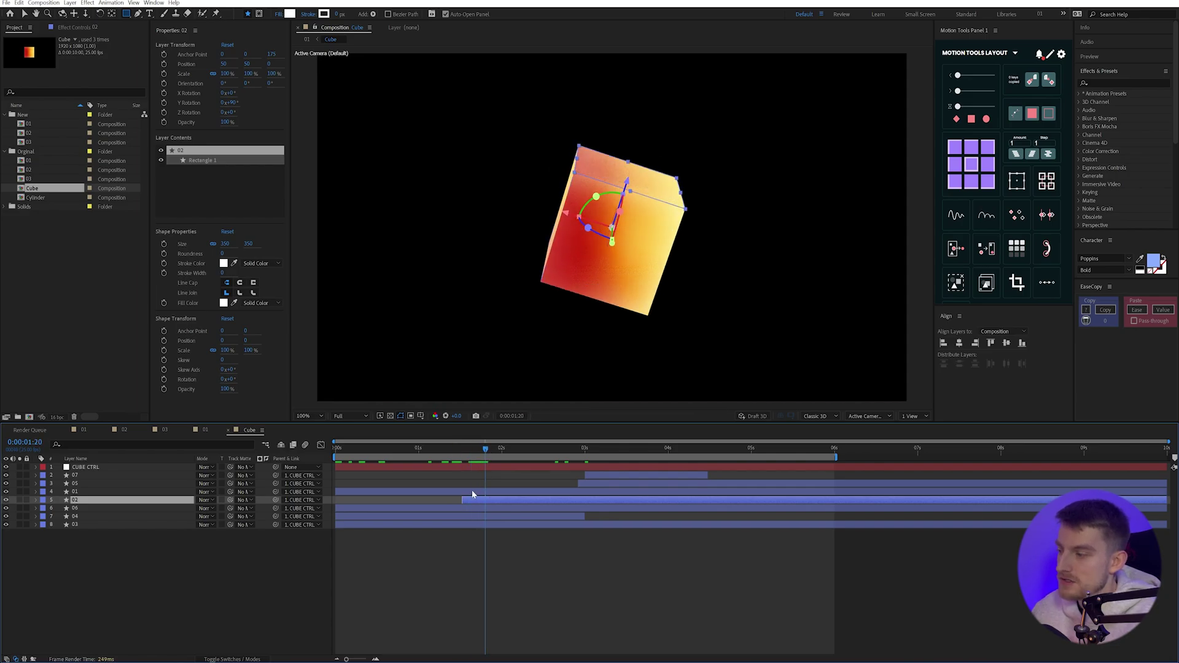
pyautogui.click(107, 598)
pyautogui.click(79, 500)
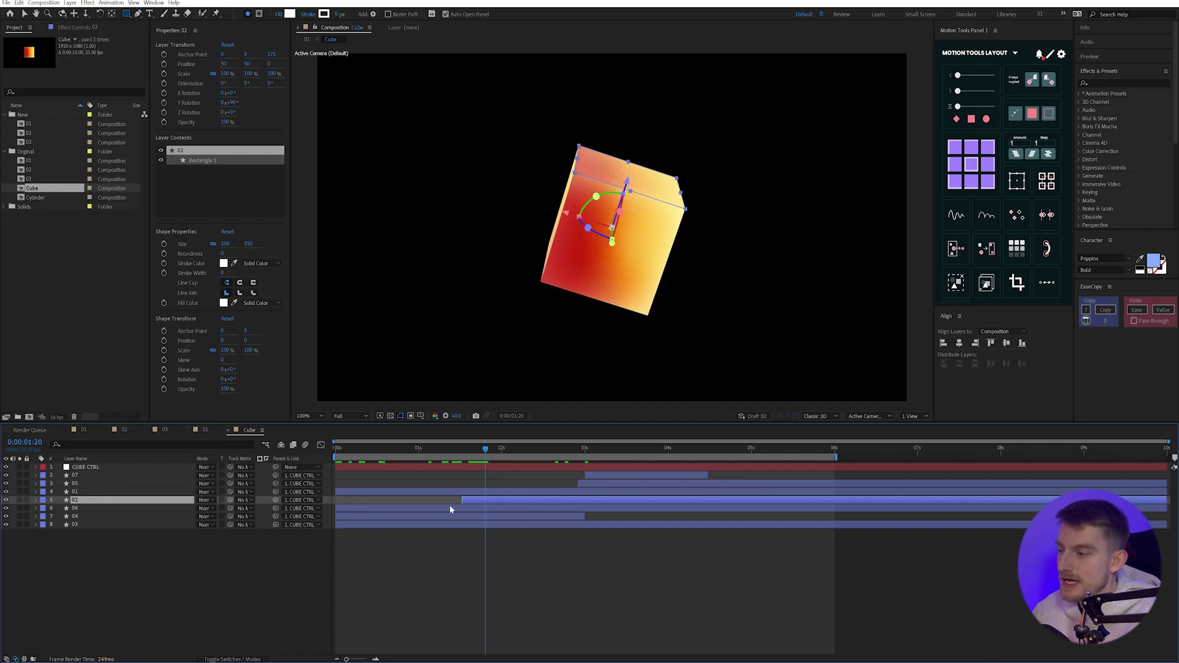
pyautogui.moveTo(489, 447); pyautogui.dragTo(451, 449)
pyautogui.moveTo(461, 501); pyautogui.dragTo(378, 501)
# Check the cube faces by scrubbing the playhead through to 0:00:02:07.
pyautogui.click(633, 77)
pyautogui.click(615, 185)
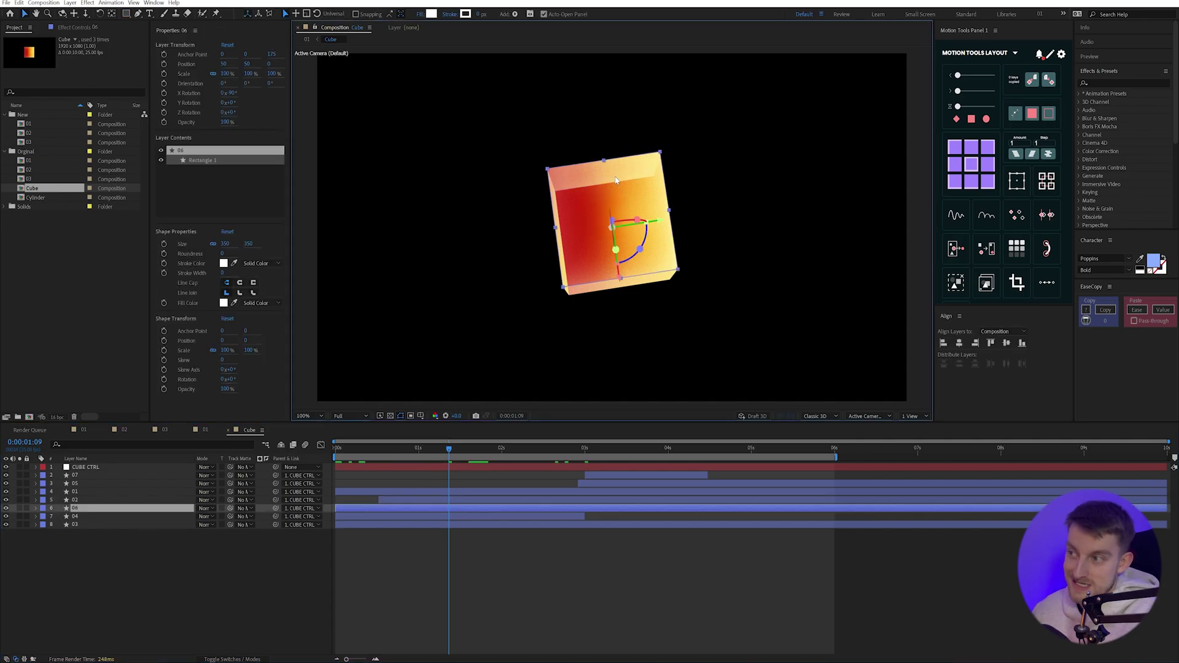
pyautogui.moveTo(420, 456)
pyautogui.mouseDown()
pyautogui.moveTo(356, 462)
pyautogui.moveTo(413, 462)
pyautogui.mouseUp()
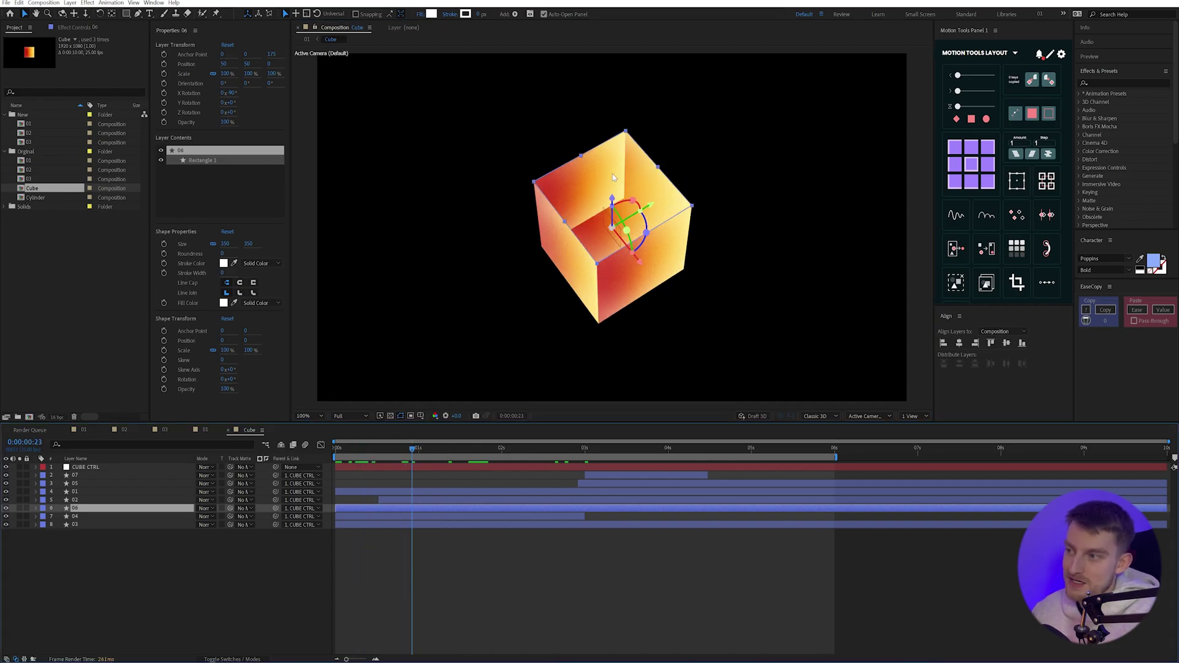
pyautogui.hotkey('ctrl', 'shift', 'a')
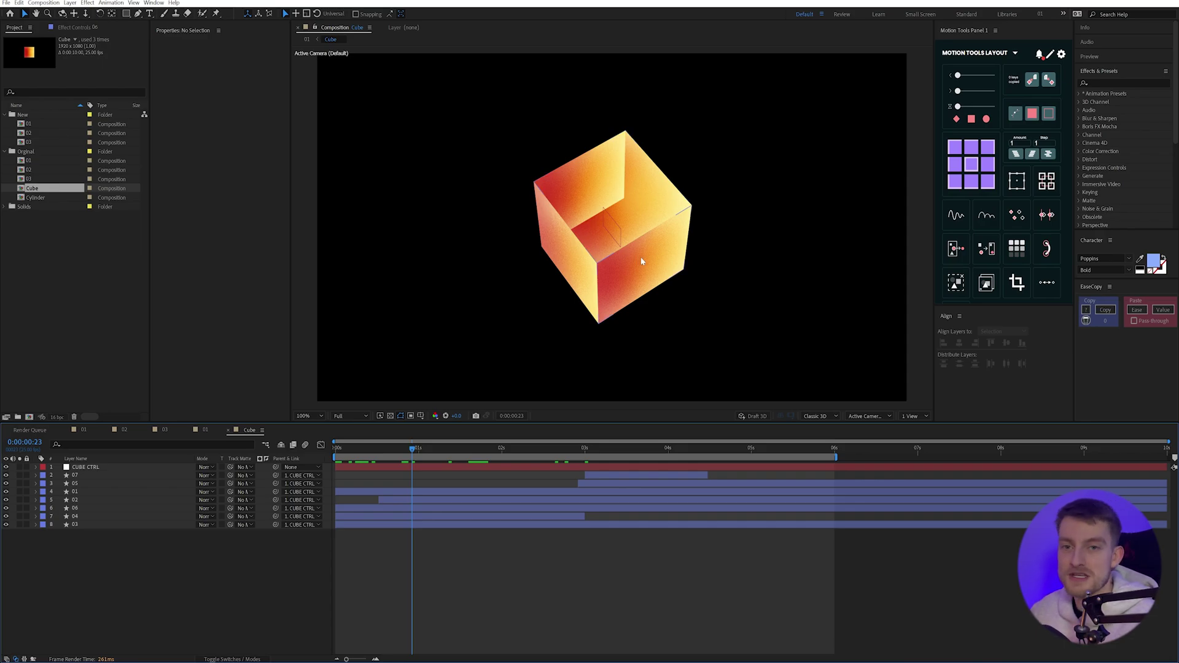
pyautogui.click(640, 256)
pyautogui.press('k')
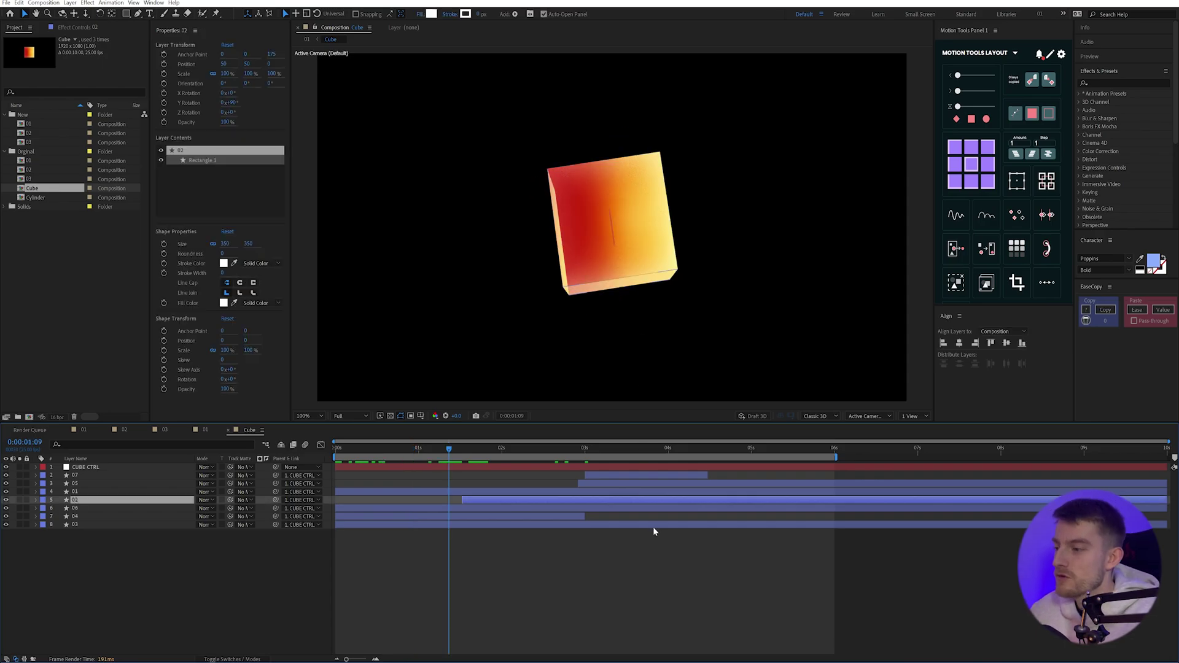
pyautogui.click(653, 534)
pyautogui.moveTo(459, 449); pyautogui.dragTo(526, 462)
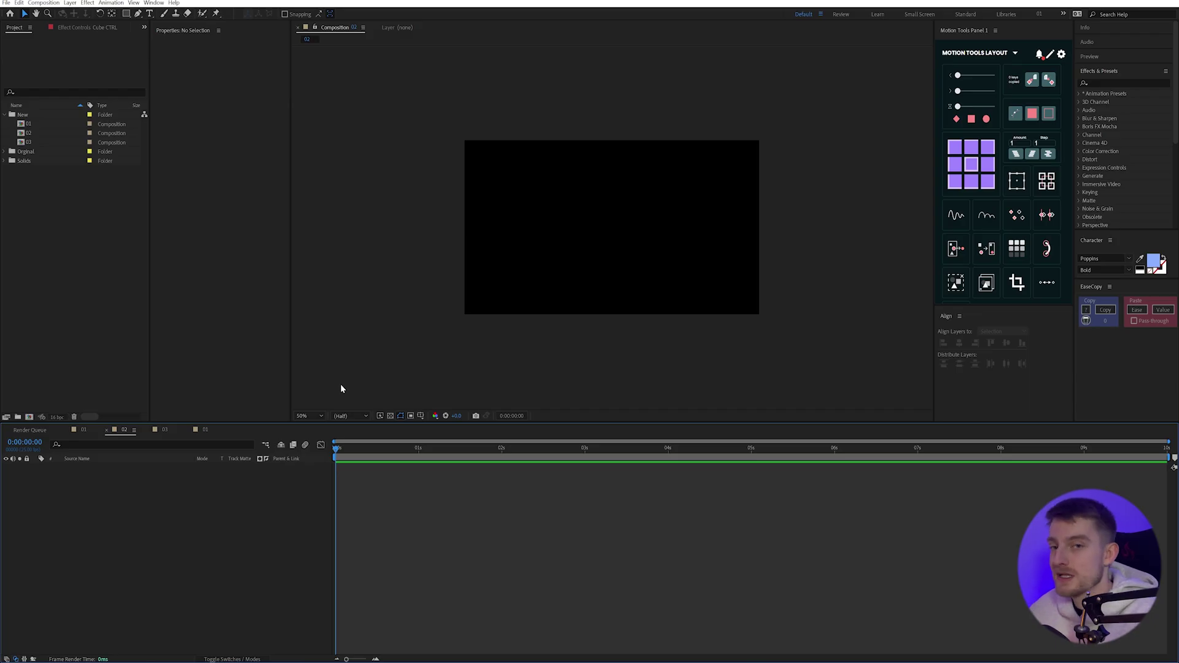
# Draw a peach rectangle rising from the composition's bottom edge.
pyautogui.click(125, 13)
pyautogui.click(163, 55)
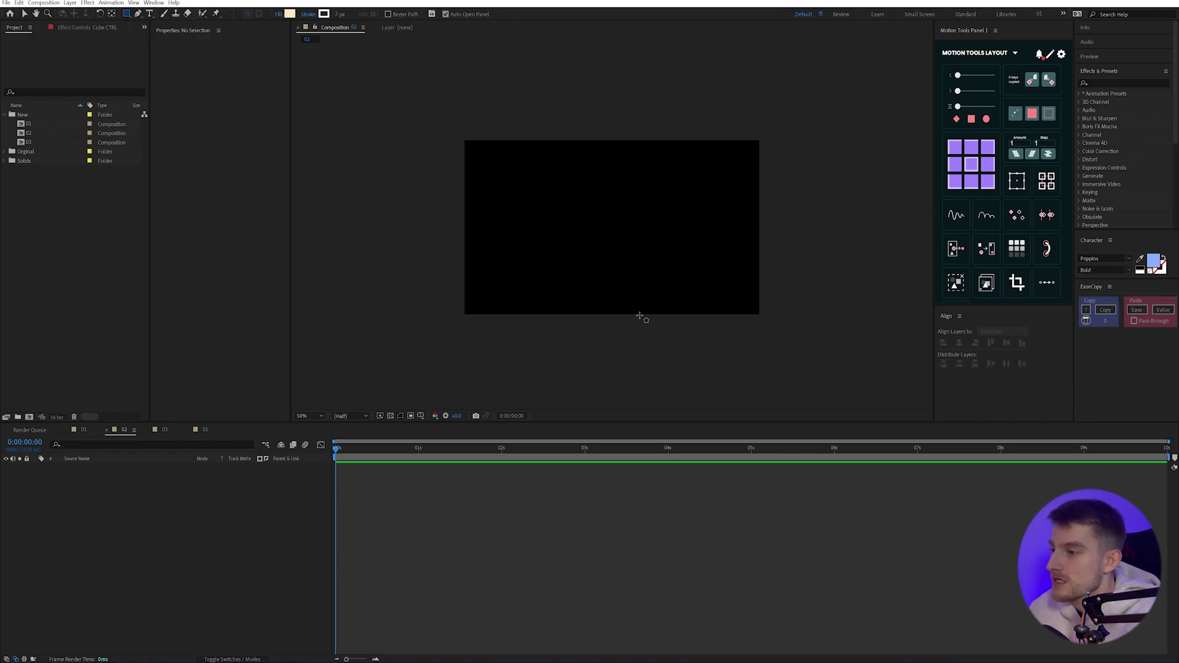
pyautogui.moveTo(647, 316)
pyautogui.mouseDown()
pyautogui.moveTo(564, 237)
pyautogui.moveTo(568, 226)
pyautogui.mouseUp()
pyautogui.press('v')
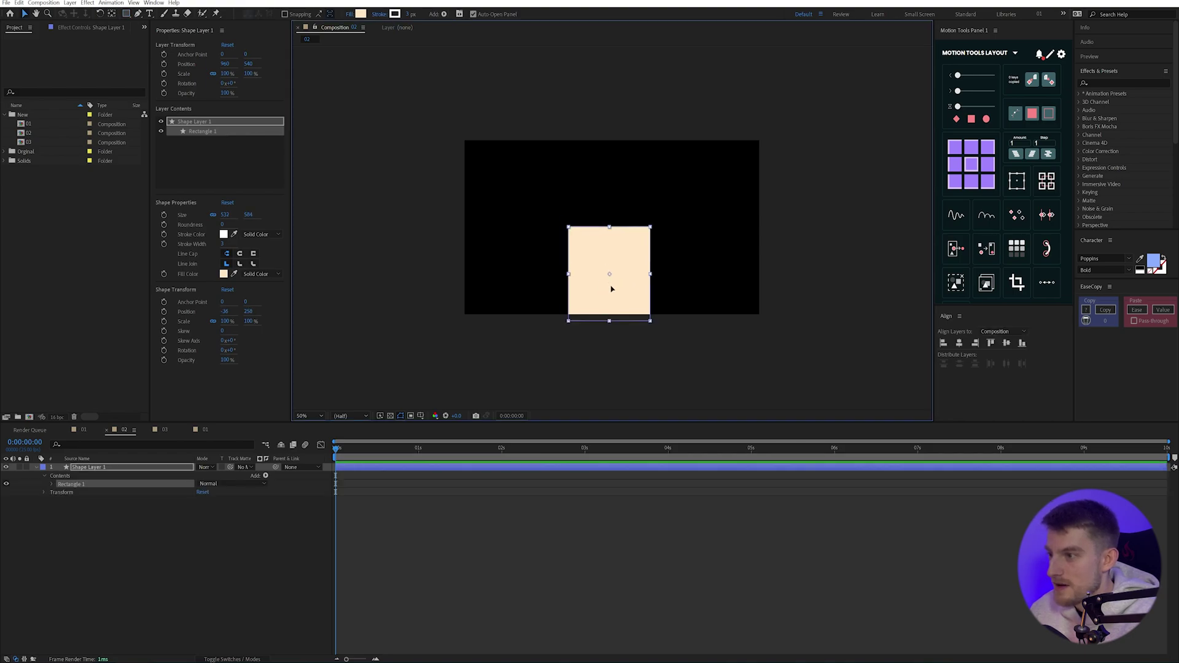
pyautogui.click(103, 468)
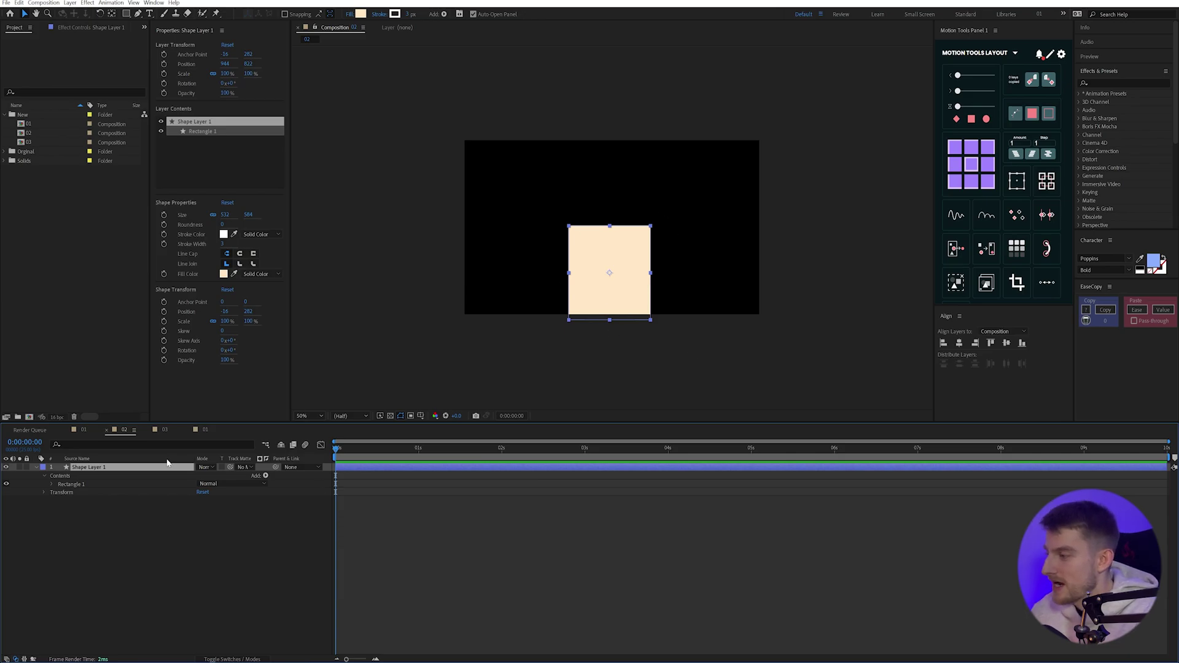
# Name the rectangle layer Cylinder Base and draw an ellipse across its top edge.
pyautogui.press('Return')
pyautogui.write('Cyl')
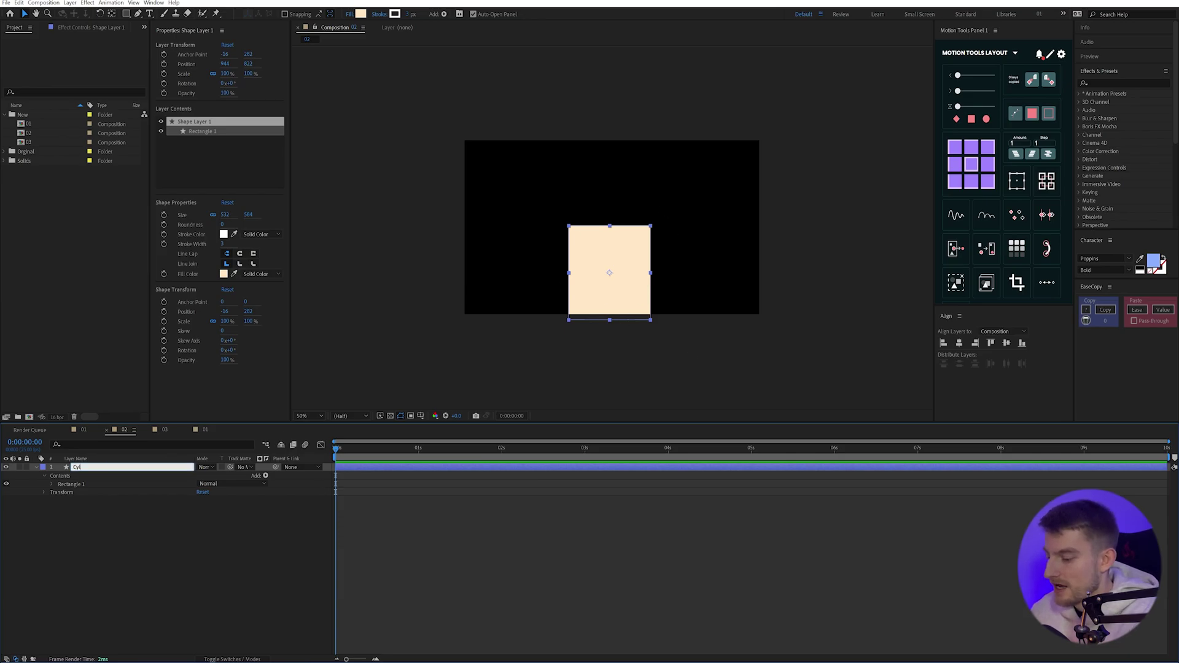
pyautogui.write('inder Base')
pyautogui.press('Return')
pyautogui.click(105, 539)
pyautogui.moveTo(129, 15); pyautogui.dragTo(148, 39)
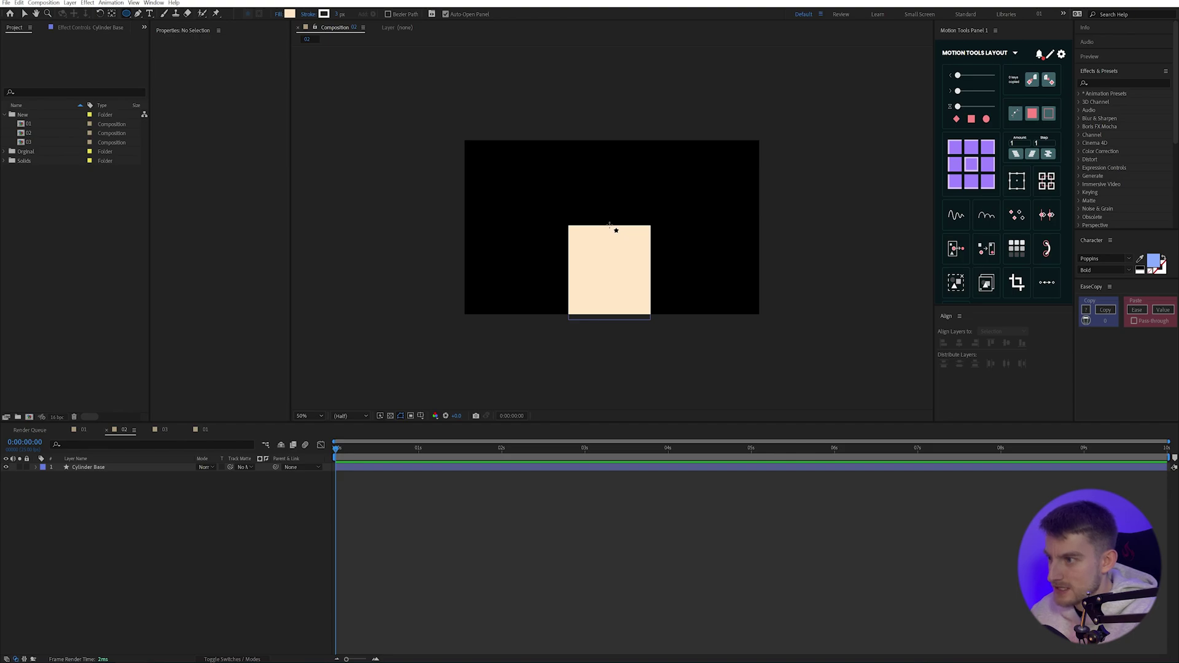
pyautogui.moveTo(610, 225); pyautogui.dragTo(567, 207)
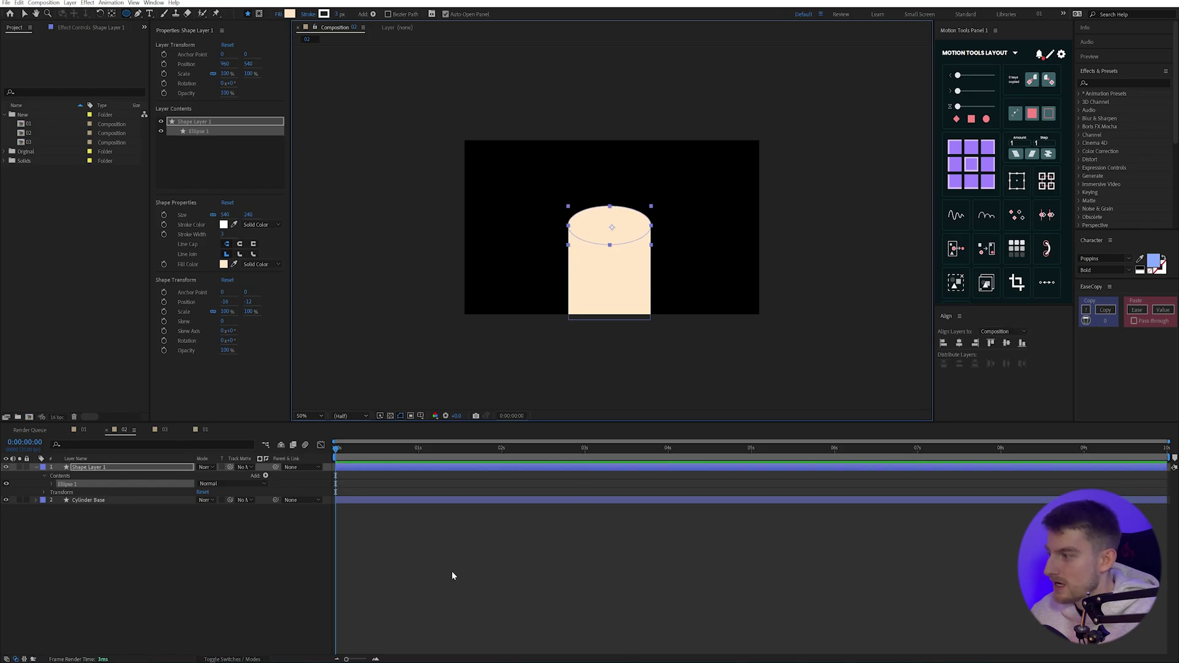
# Set the Cylinder Base rectangle size to 600 by 600.
pyautogui.click(124, 501)
pyautogui.press('u')
pyautogui.press('u')
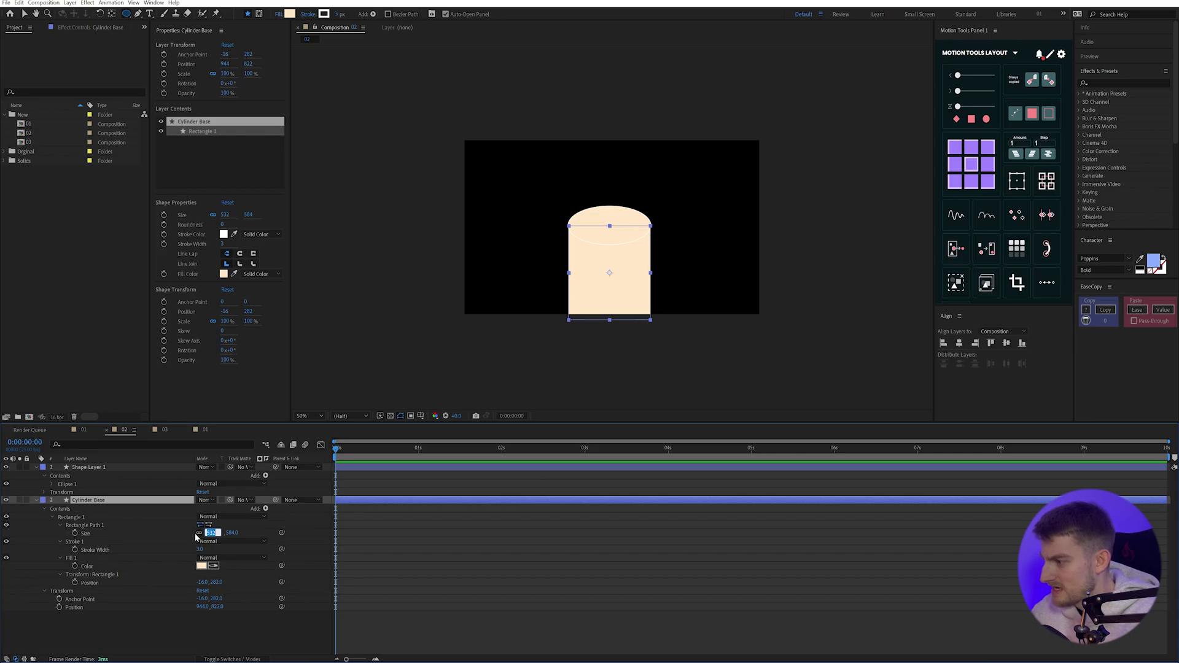
pyautogui.click(204, 534)
pyautogui.click(205, 534)
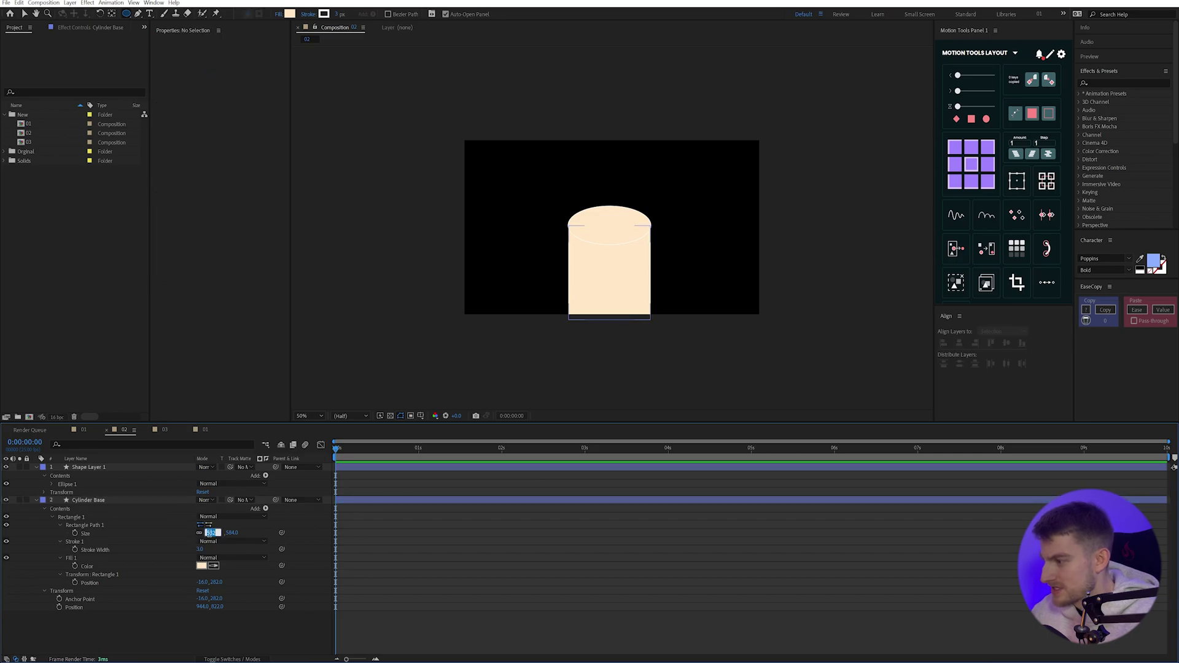
pyautogui.write('600')
pyautogui.press('Tab')
pyautogui.write('600')
pyautogui.press('Return')
pyautogui.click(504, 591)
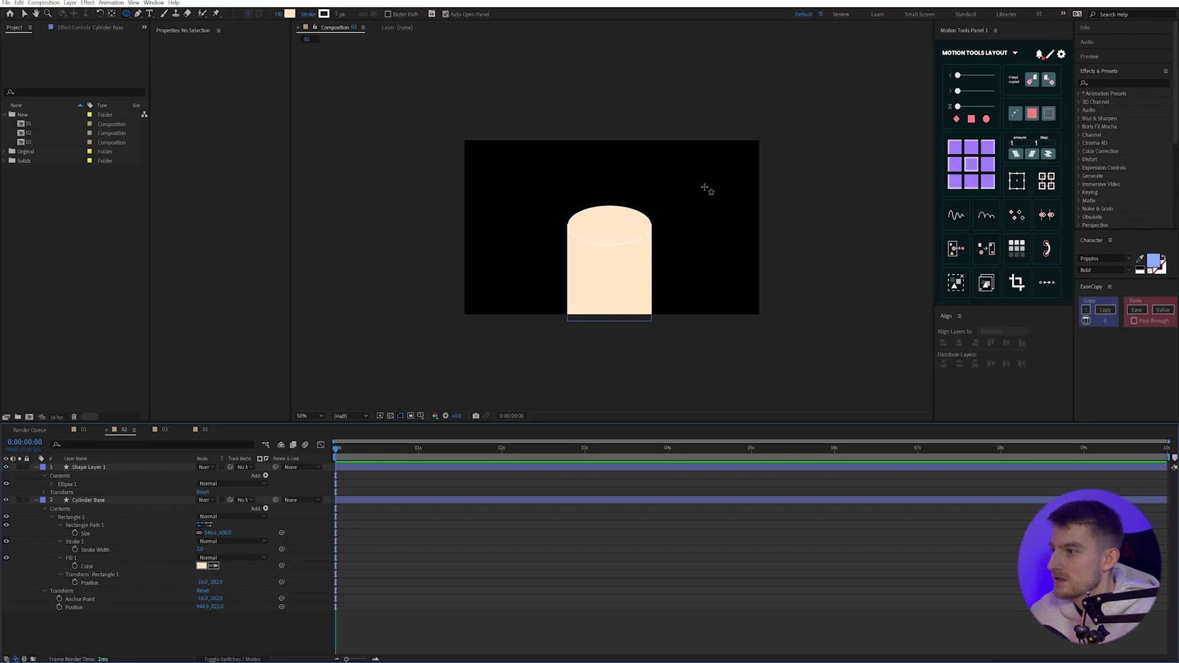
# Rename Shape Layer 1 to Cylinder Top and re-enter the base size of 600.
pyautogui.click(99, 468)
pyautogui.press('Return')
pyautogui.write('Cylinder Top')
pyautogui.press('Return')
pyautogui.press('u')
pyautogui.press('u')
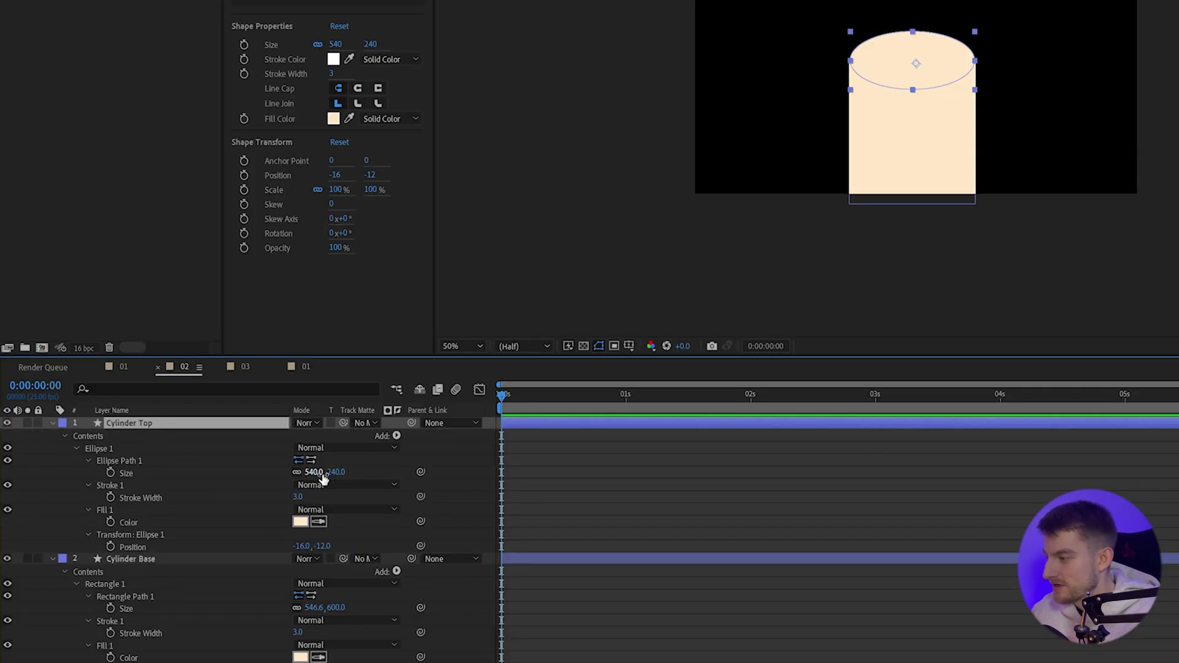
pyautogui.click(314, 608)
pyautogui.write('600')
pyautogui.press('Return')
# Set the Cylinder Top ellipse width to 600.
pyautogui.press('F2')
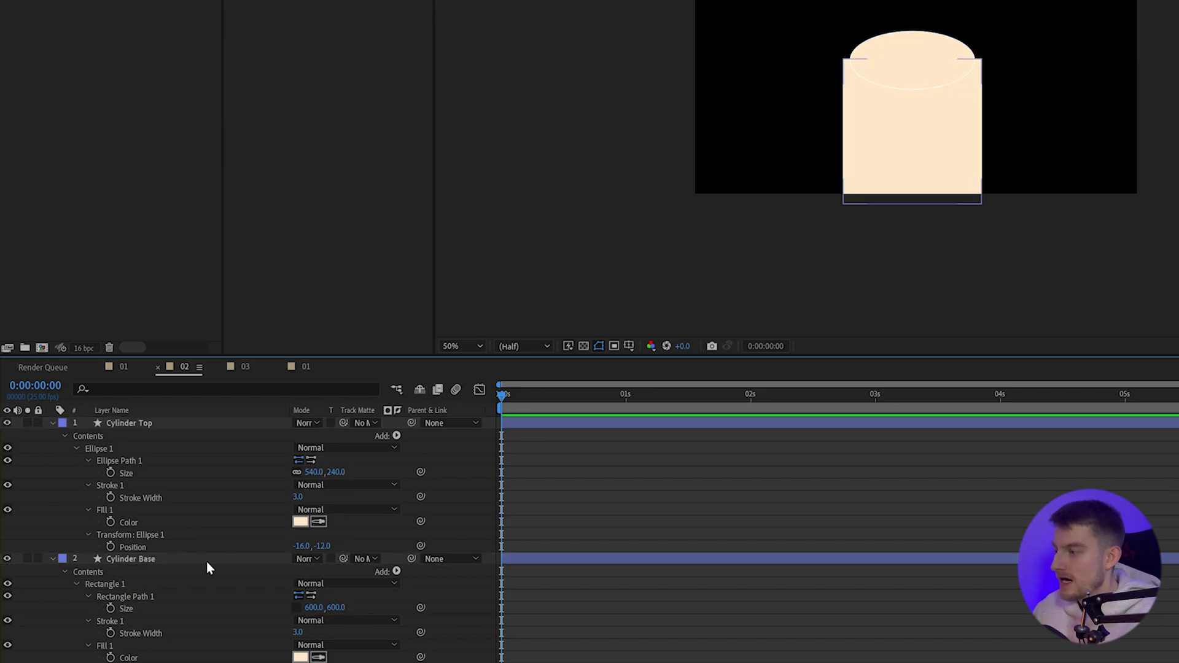
pyautogui.click(298, 472)
pyautogui.moveTo(314, 471); pyautogui.dragTo(411, 466)
pyautogui.hotkey('ctrl', 'z')
pyautogui.hotkey('ctrl', 'z')
pyautogui.click(315, 472)
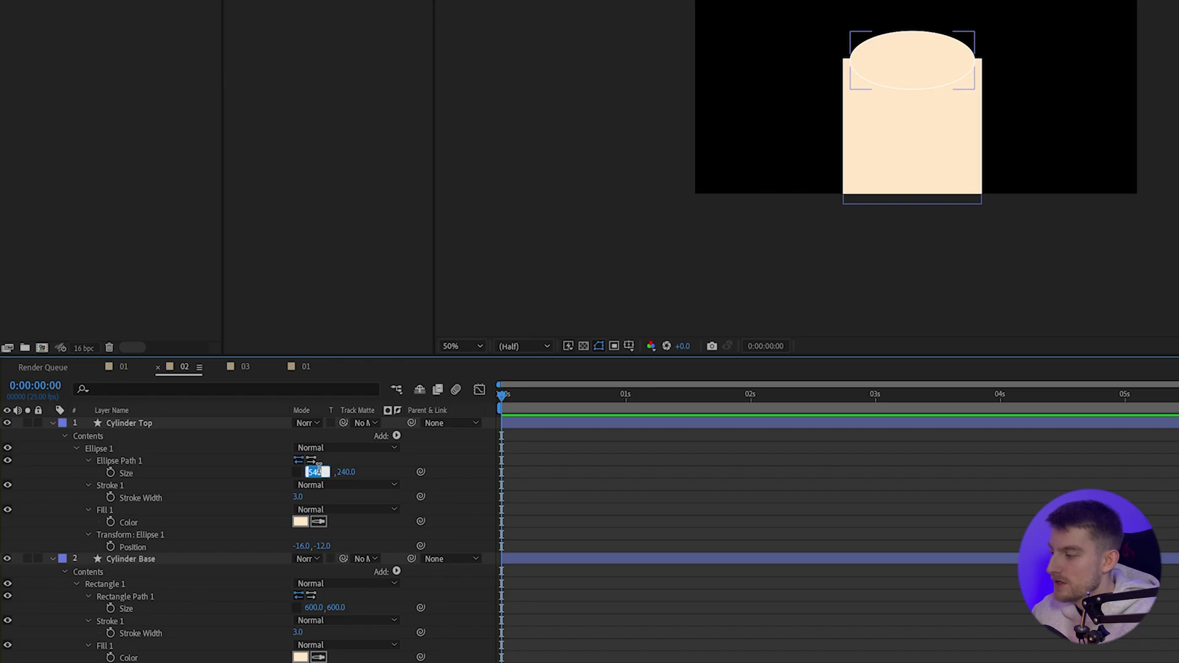
pyautogui.write('600')
pyautogui.press('Return')
pyautogui.click(749, 466)
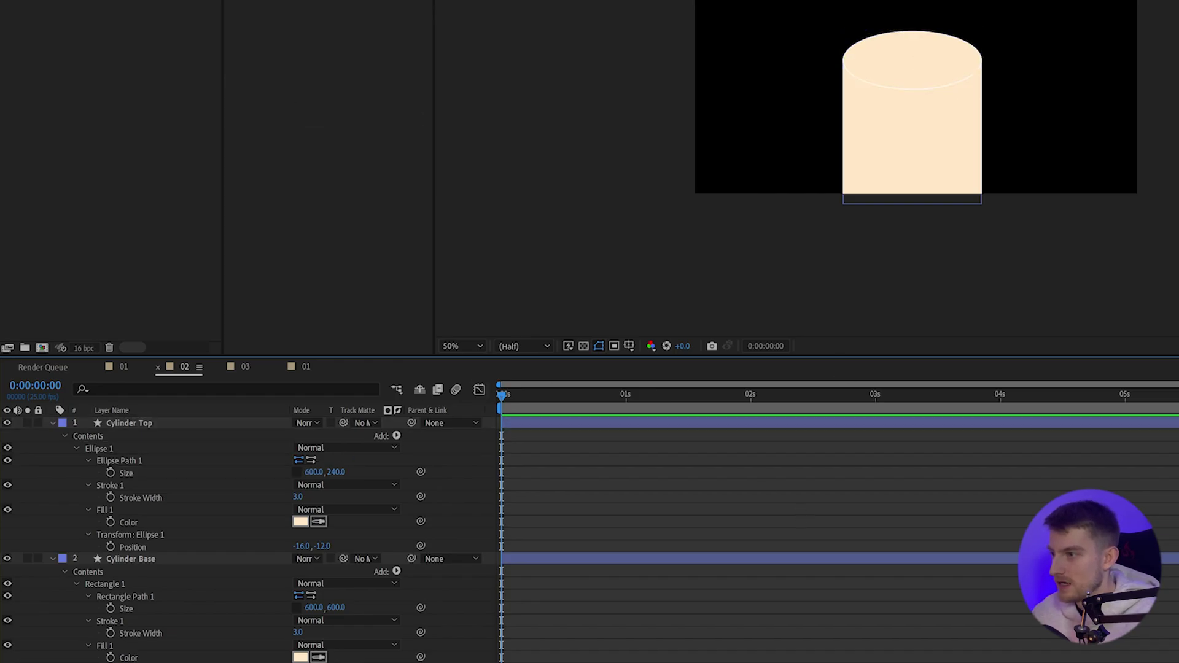
pyautogui.scroll(2, 648, 256)
# Fill the Cylinder Top ellipse with orange and display its modified properties.
pyautogui.click(644, 263)
pyautogui.hotkey('ctrl', 'shift', 'a')
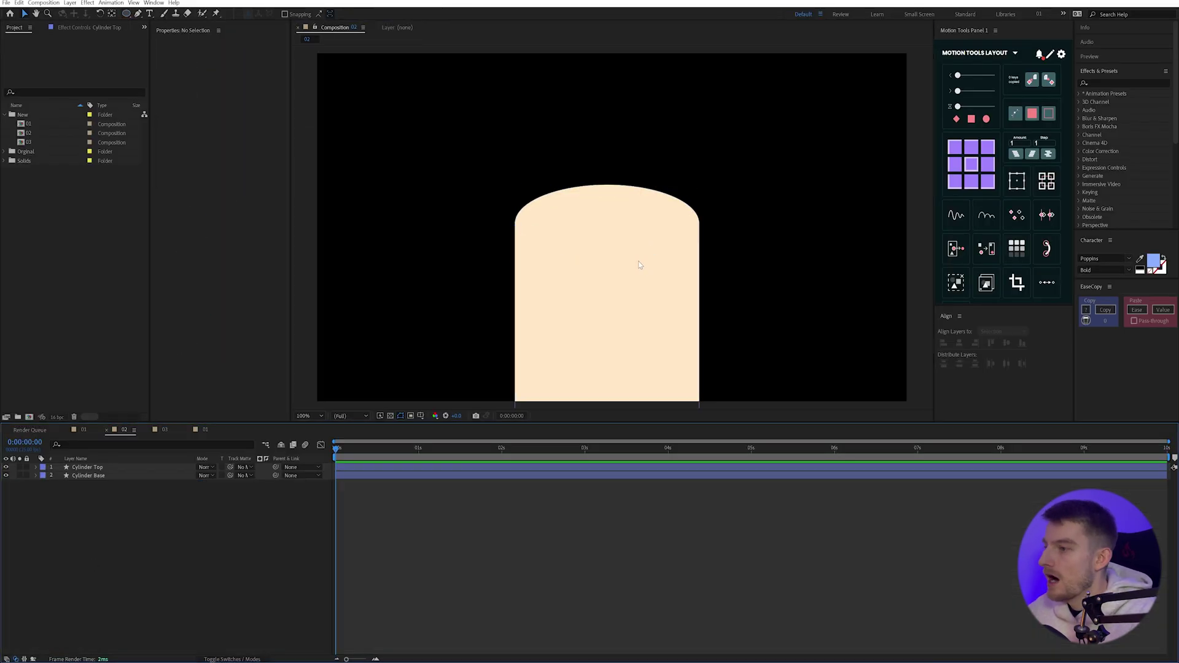
pyautogui.click(683, 221)
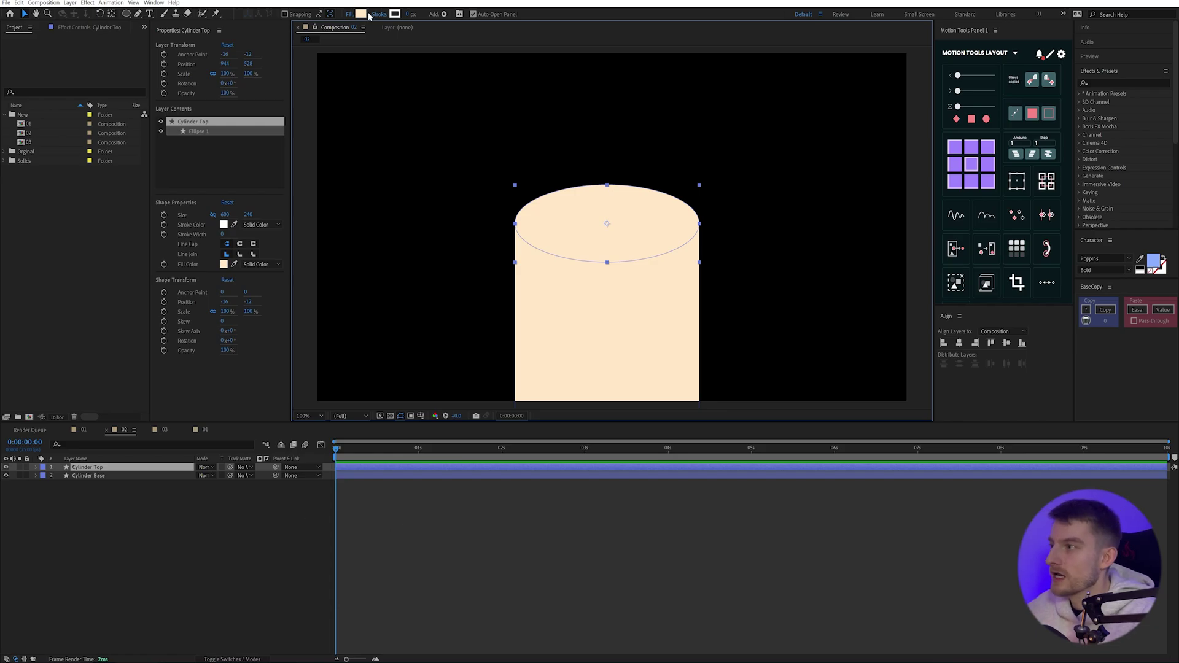
pyautogui.click(360, 14)
pyautogui.click(876, 335)
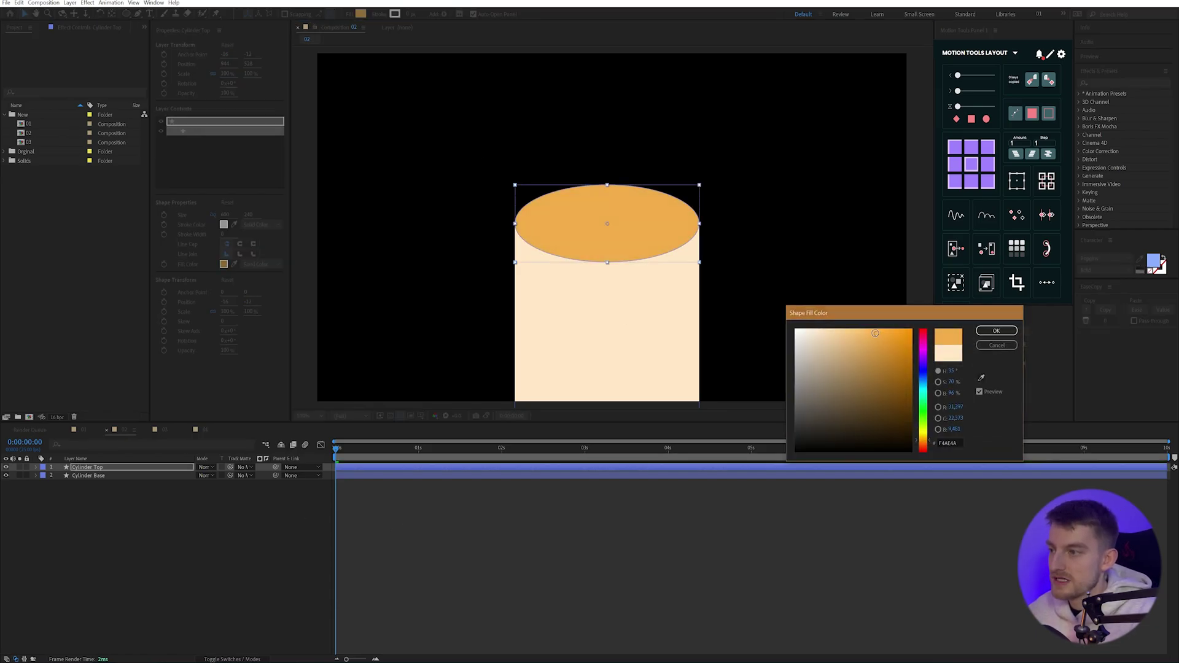
pyautogui.press('Return')
pyautogui.click(158, 621)
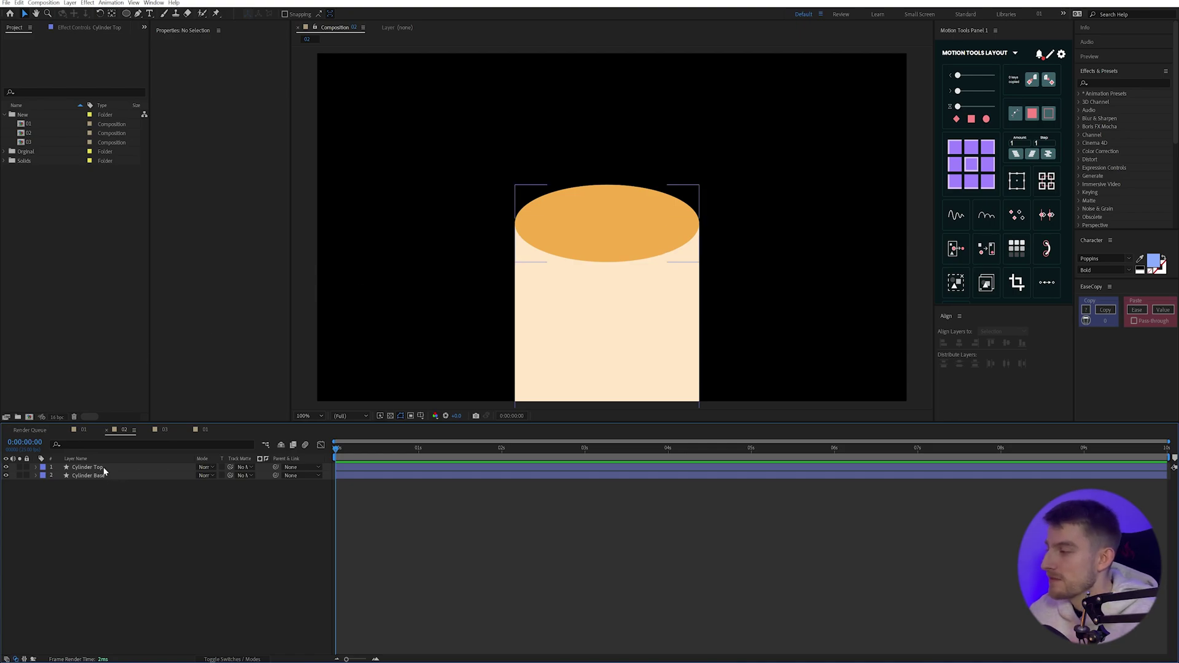
pyautogui.click(145, 467)
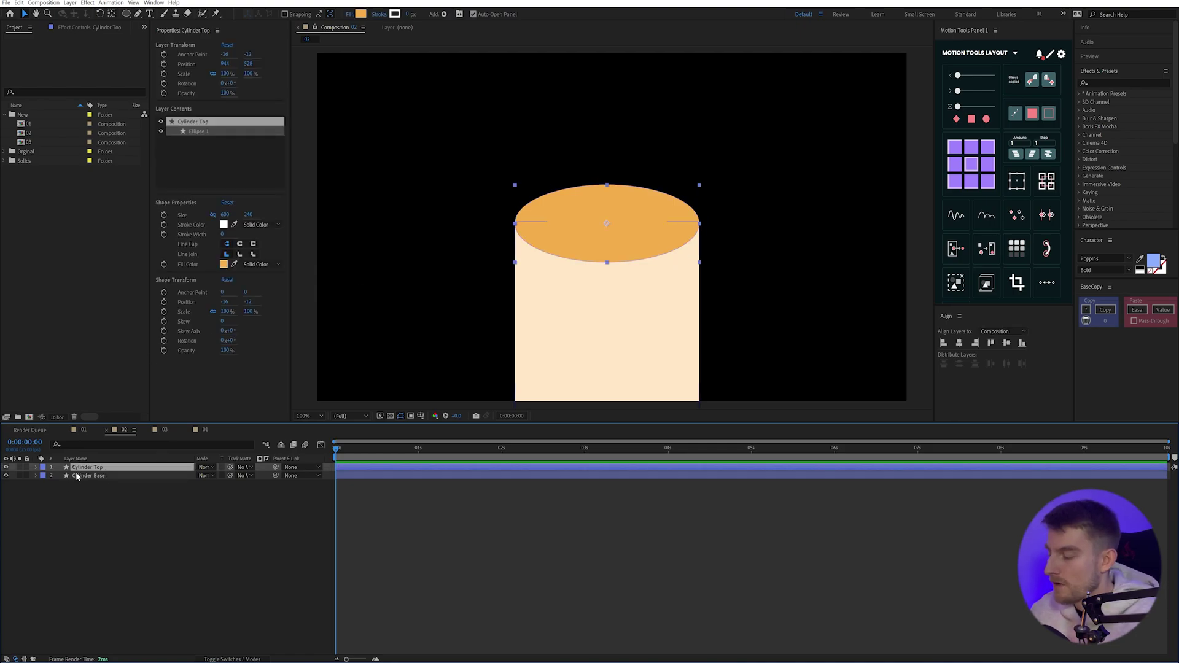
pyautogui.press('u')
pyautogui.press('u')
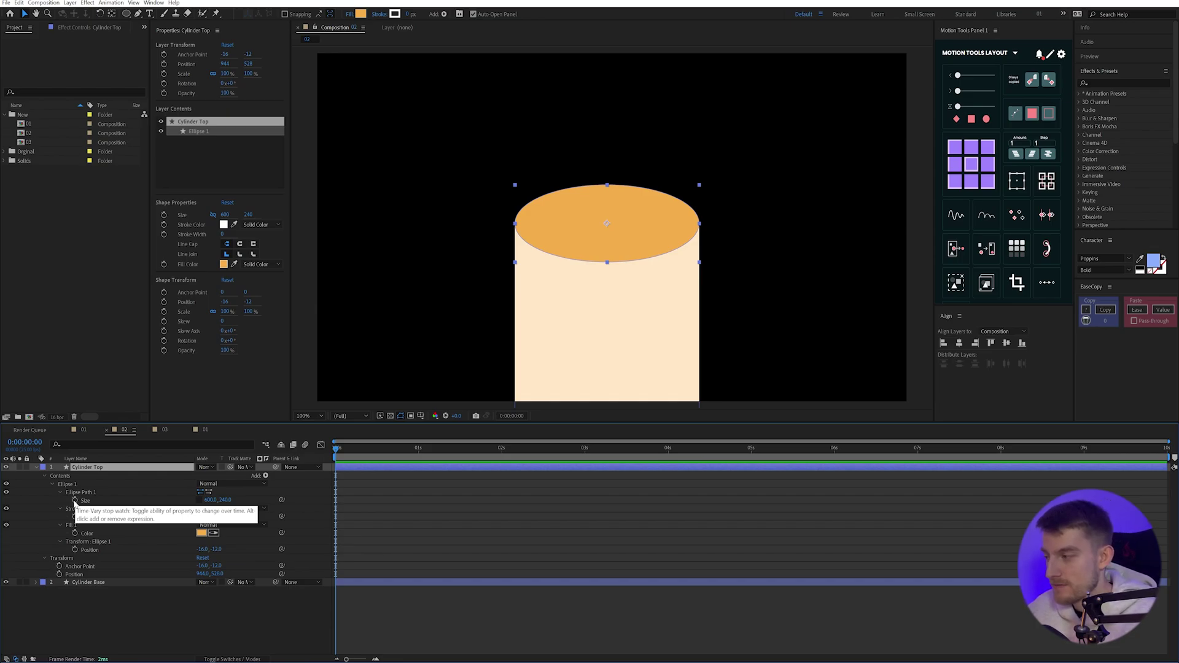
# Keyframe the ellipse Size, moving the full-size key to 2 s with height 2 at 0 s.
pyautogui.click(75, 501)
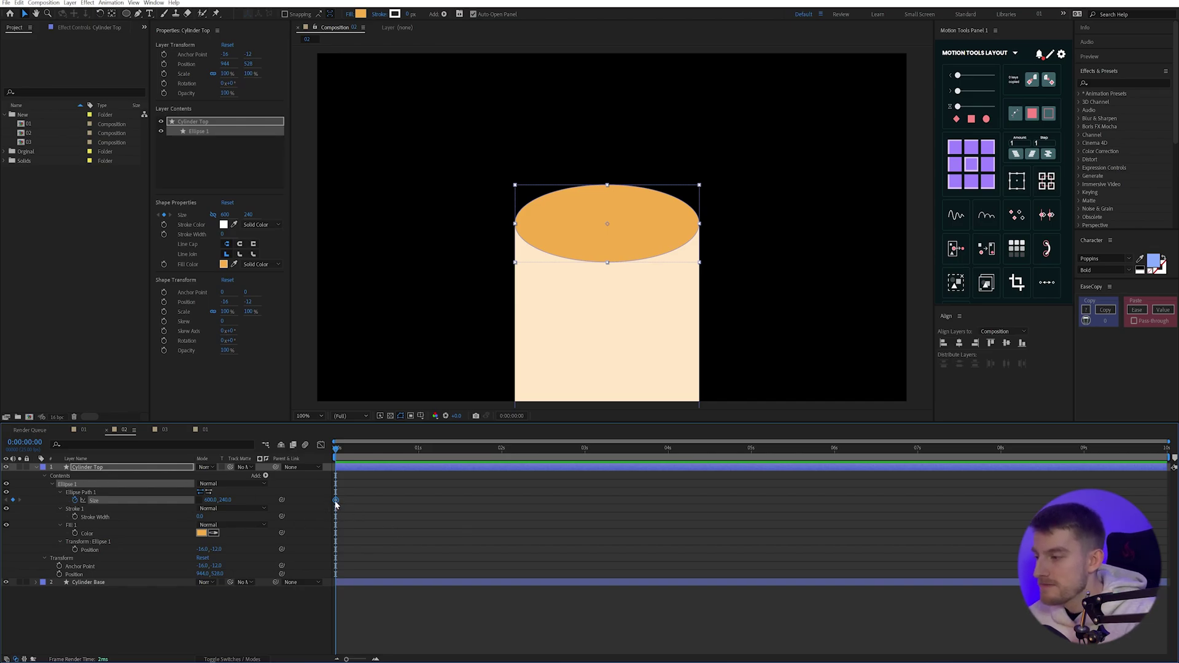
pyautogui.moveTo(335, 502); pyautogui.dragTo(500, 518)
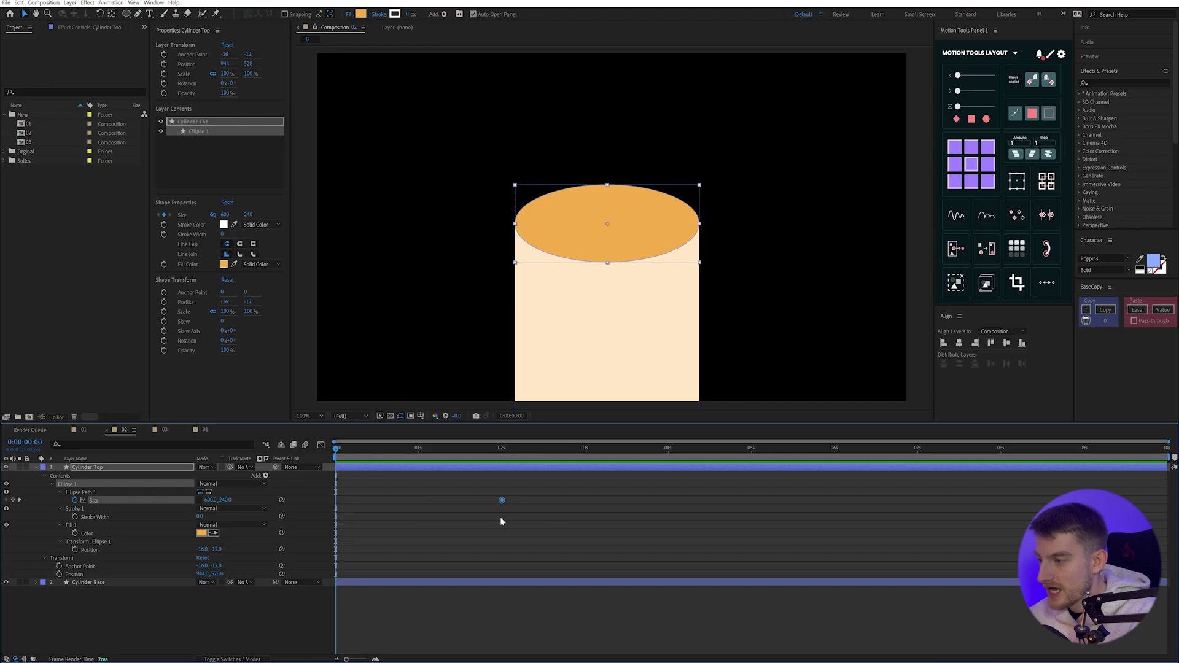
pyautogui.click(226, 500)
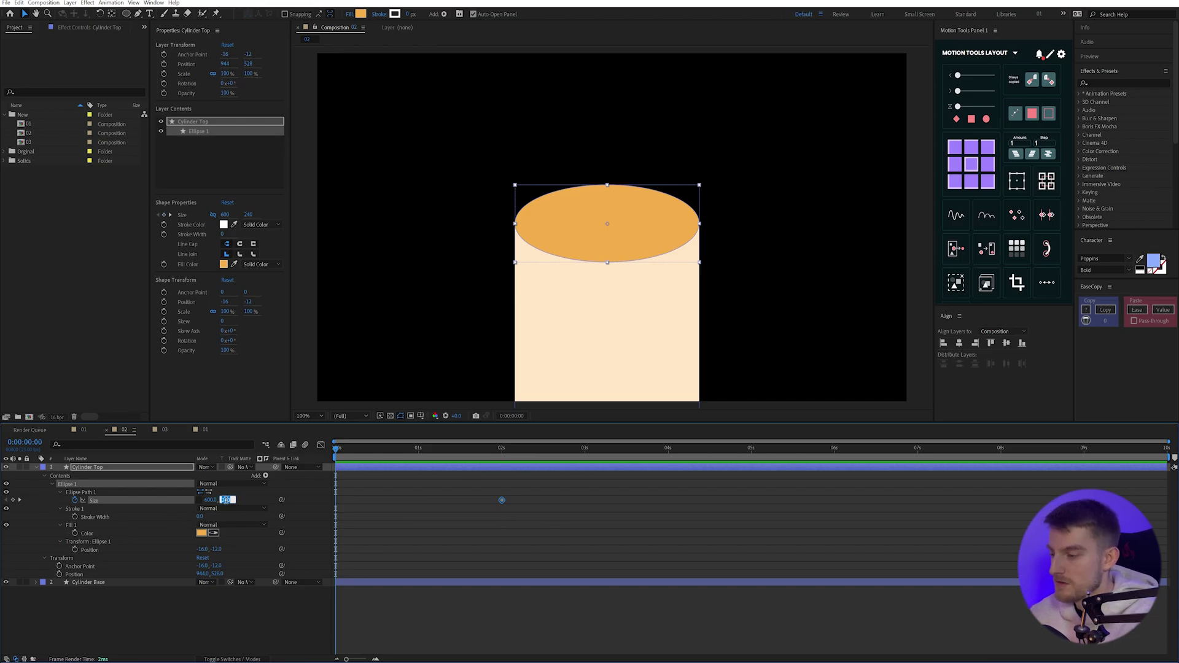
pyautogui.write('2')
pyautogui.press('Return')
pyautogui.click(565, 569)
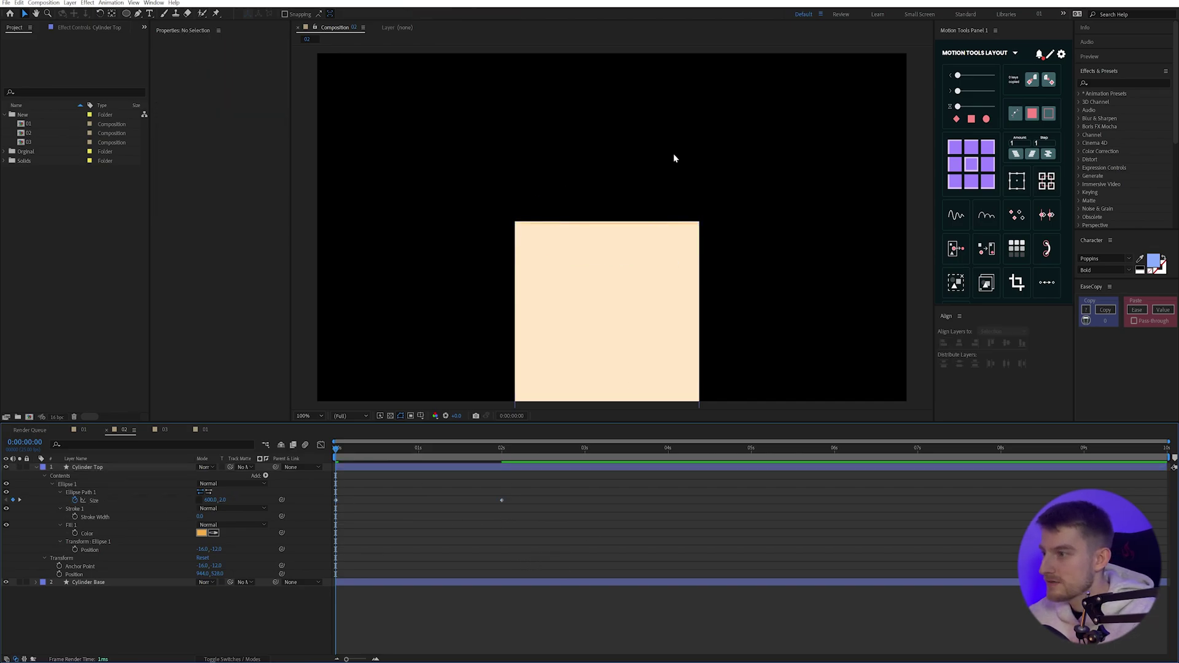
pyautogui.scroll(1, 584, 240)
pyautogui.scroll(1, 675, 233)
pyautogui.scroll(-1, 783, 228)
pyautogui.scroll(2, 784, 227)
pyautogui.scroll(-1, 777, 227)
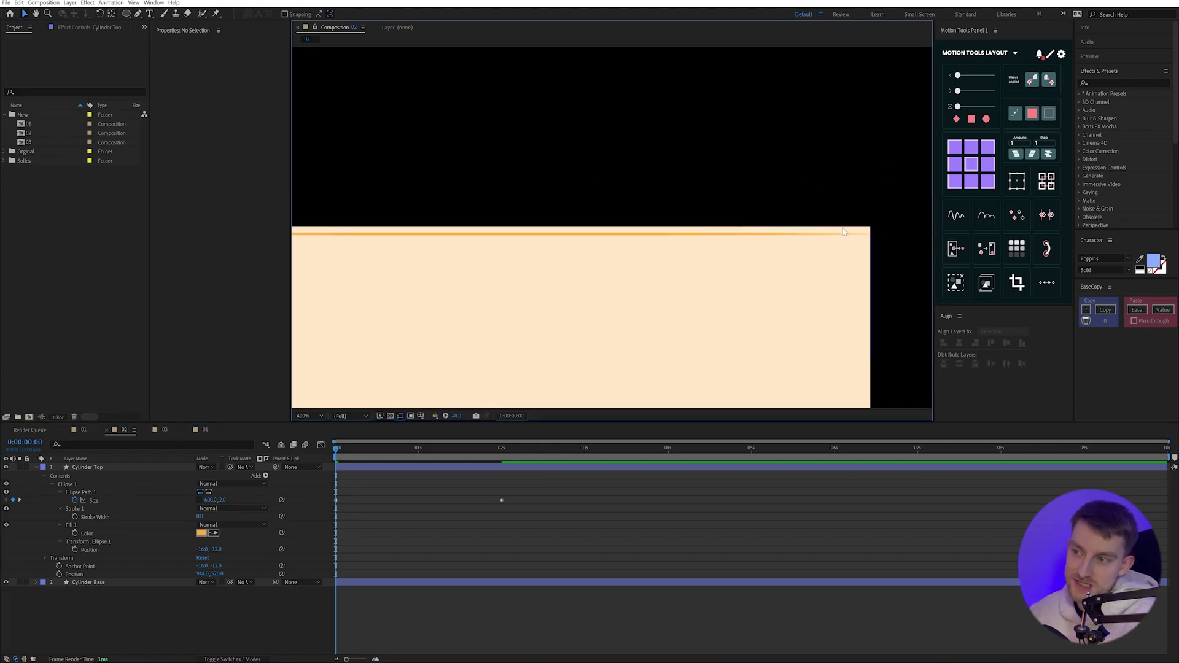
pyautogui.moveTo(500, 226); pyautogui.dragTo(633, 244)
# At 2 seconds, lower Cylinder Top's opacity to check alignment and nudge it slightly upward.
pyautogui.click(503, 454)
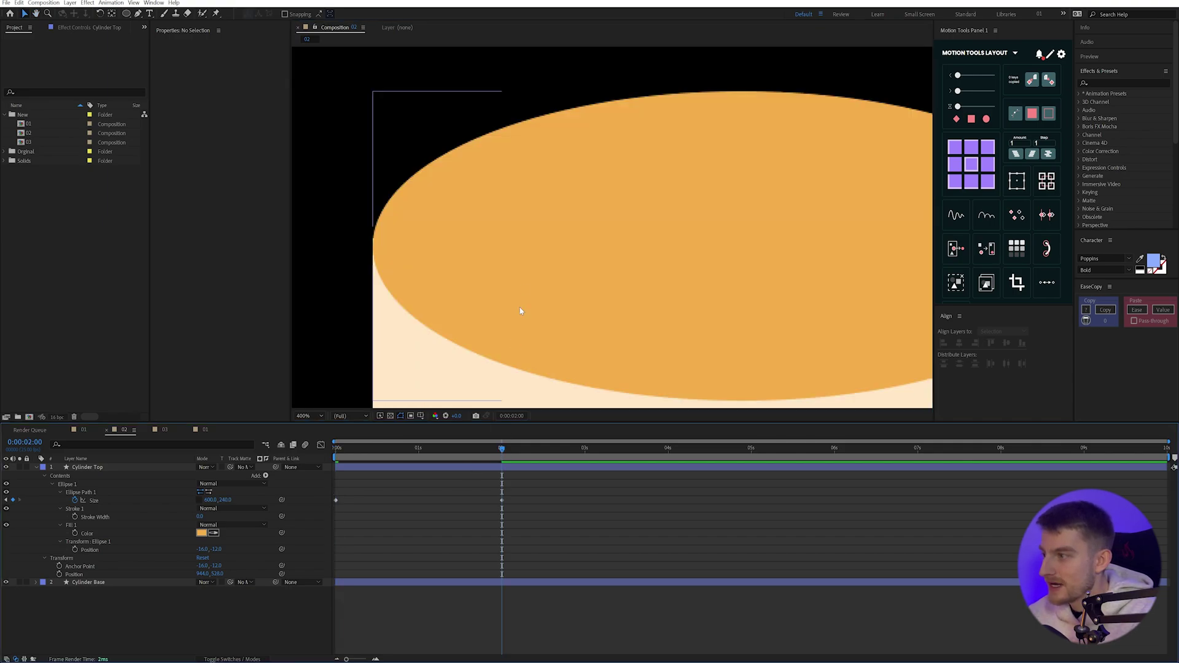
pyautogui.click(521, 284)
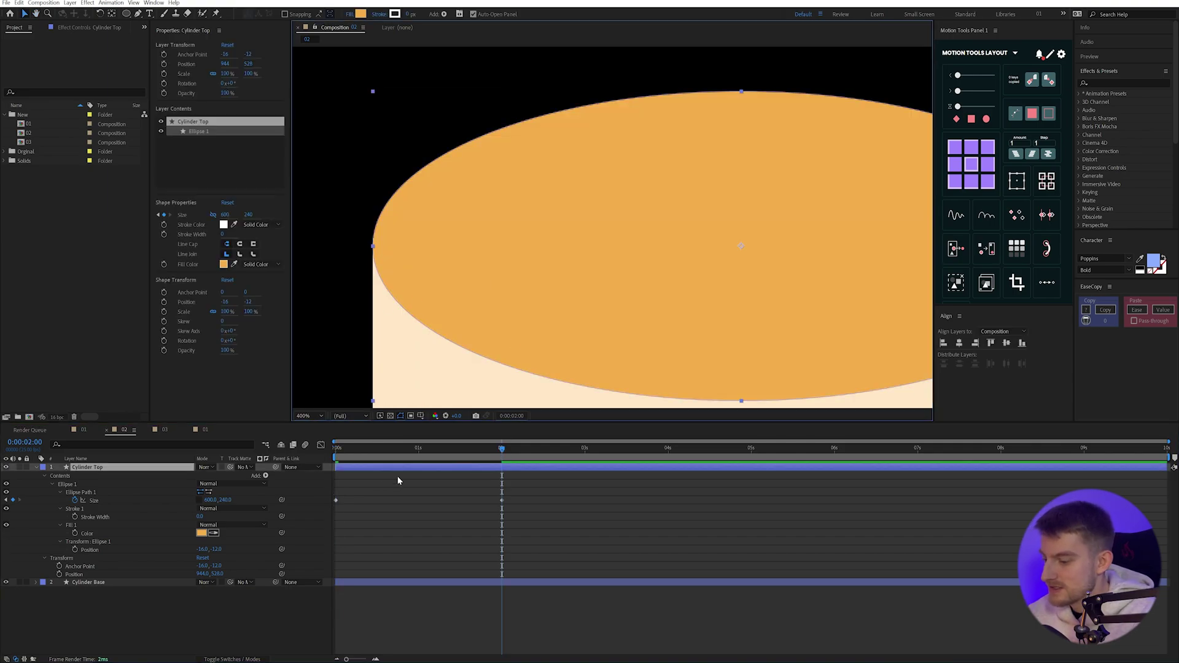
pyautogui.press('t')
pyautogui.moveTo(200, 475); pyautogui.dragTo(182, 476)
pyautogui.scroll(1, 355, 245)
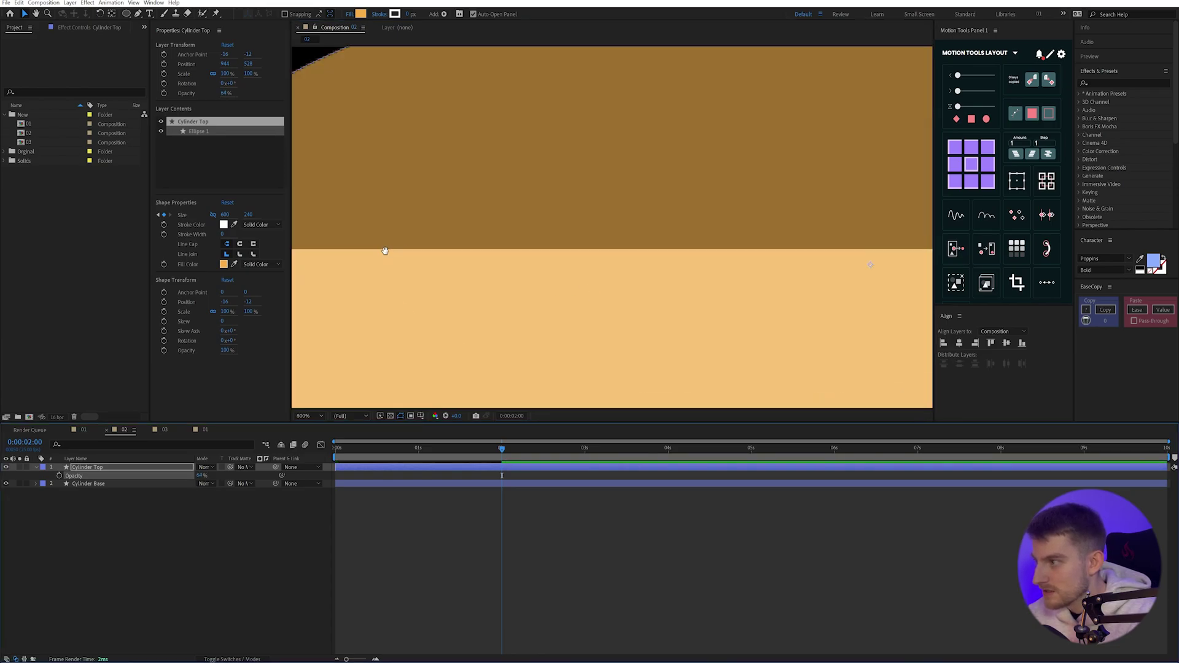
pyautogui.hotkey('shift', 'Up')
pyautogui.hotkey('shift', 'Up')
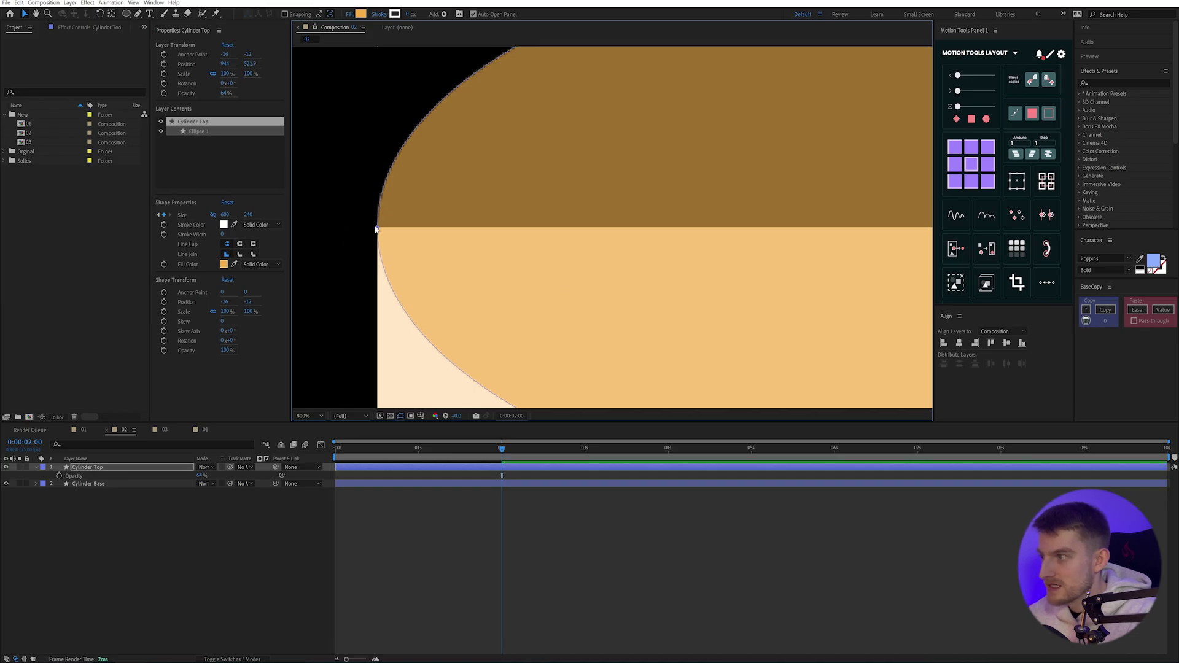
pyautogui.scroll(-1, 376, 229)
pyautogui.scroll(-1, 607, 261)
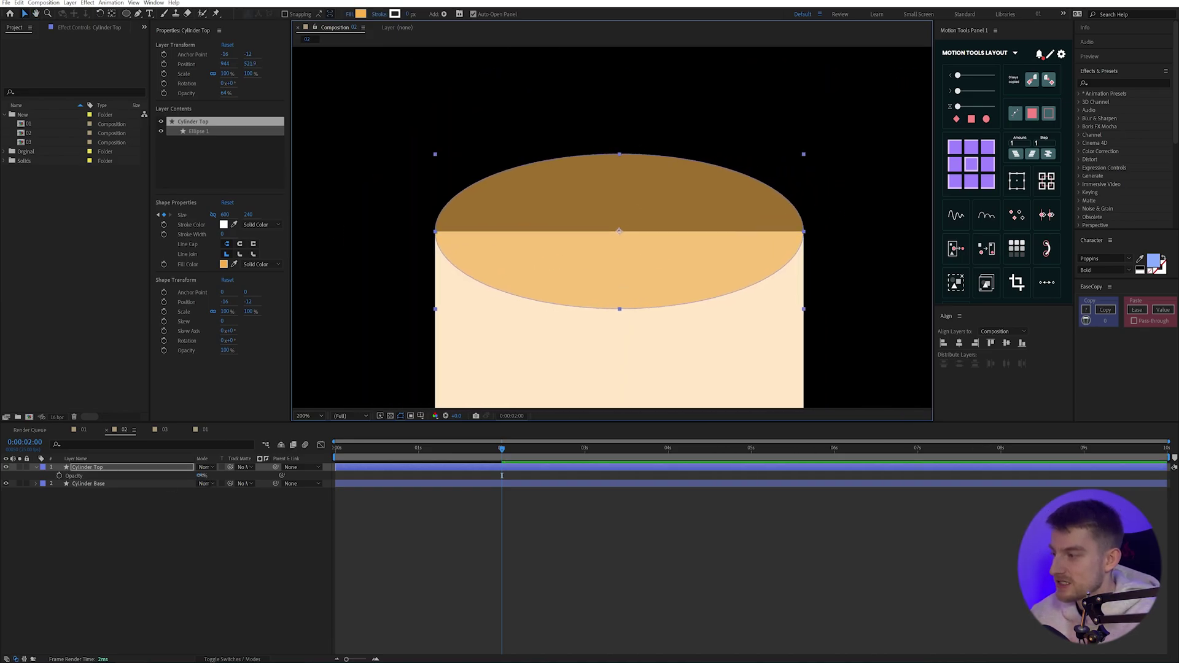
# Restore Cylinder Top's opacity to 100 and show only its animated Size property.
pyautogui.click(201, 475)
pyautogui.write('100')
pyautogui.press('Return')
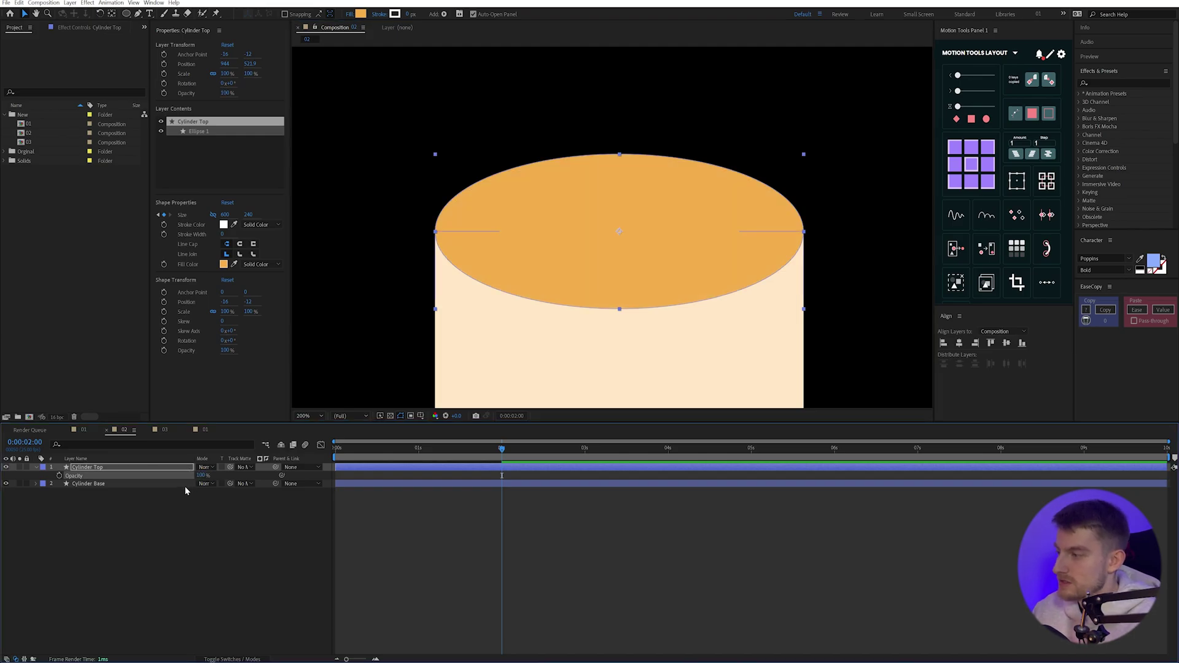
pyautogui.press('u')
pyautogui.click(184, 497)
# Ease the Size keyframes and preview the top's opening animation in the speed graph.
pyautogui.moveTo(509, 453); pyautogui.dragTo(334, 496)
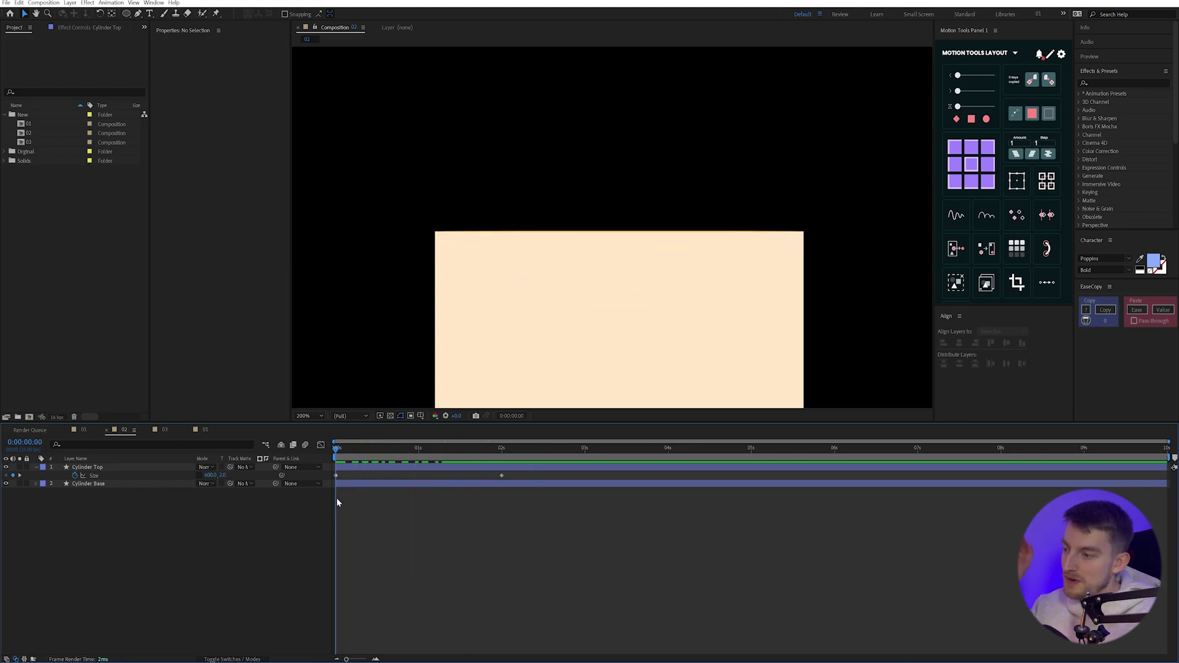
pyautogui.scroll(-1, 561, 256)
pyautogui.press('space')
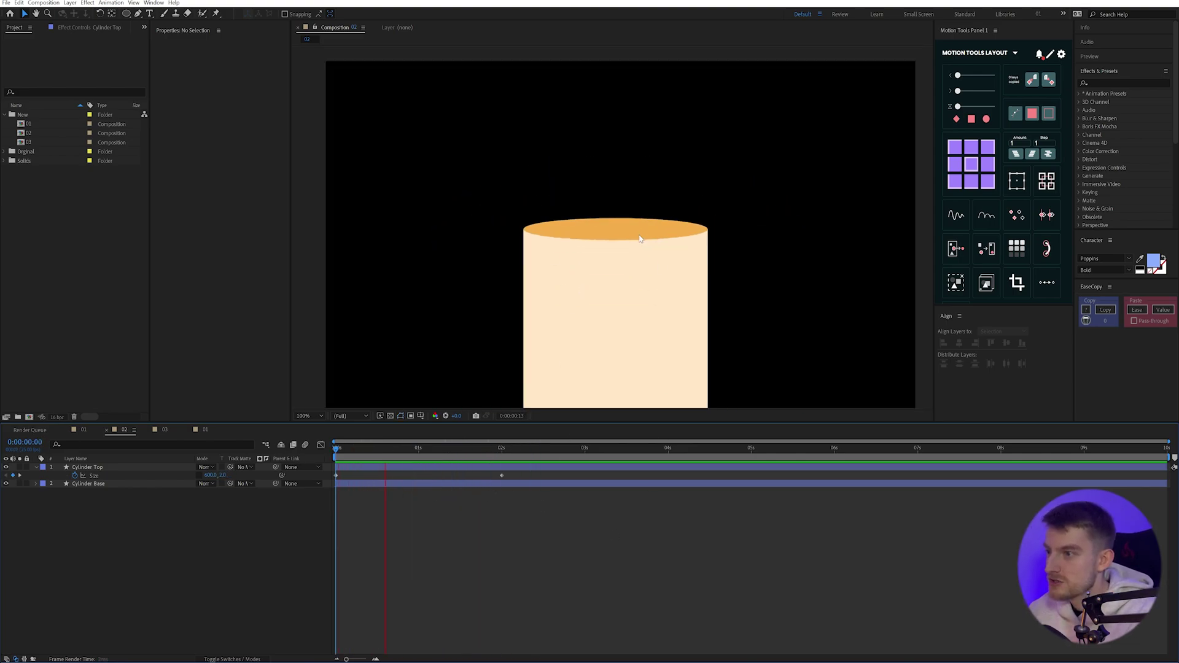
pyautogui.moveTo(526, 477); pyautogui.dragTo(252, 491)
pyautogui.hotkey('shift', 'F3')
pyautogui.press('Home')
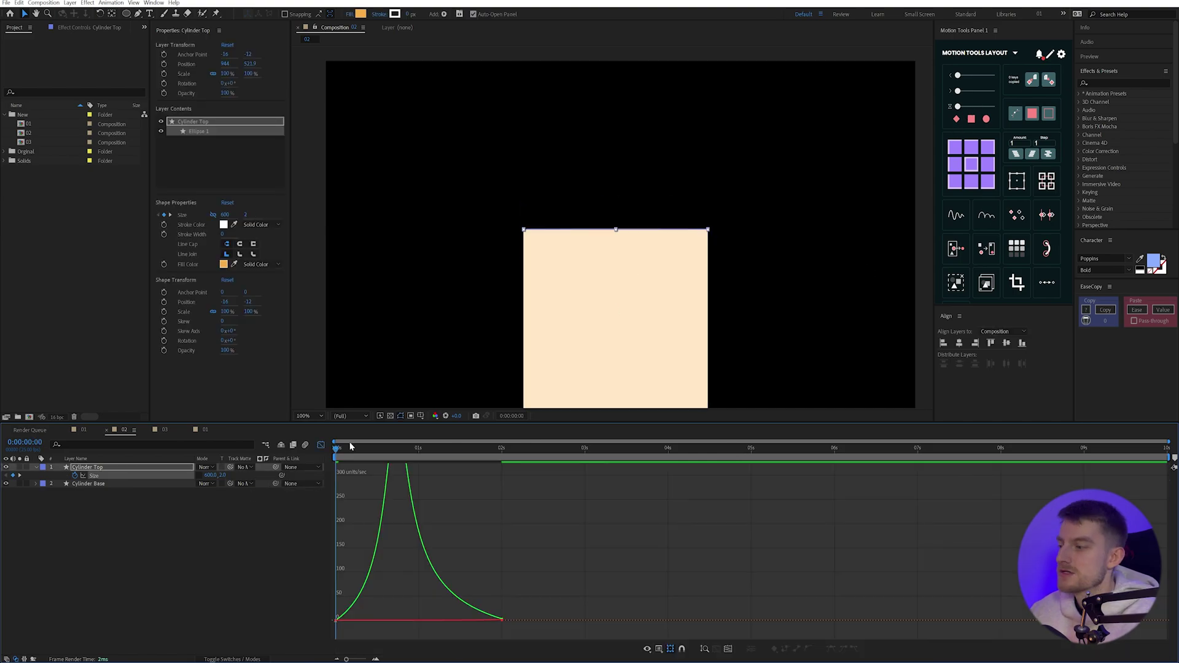
pyautogui.press('space')
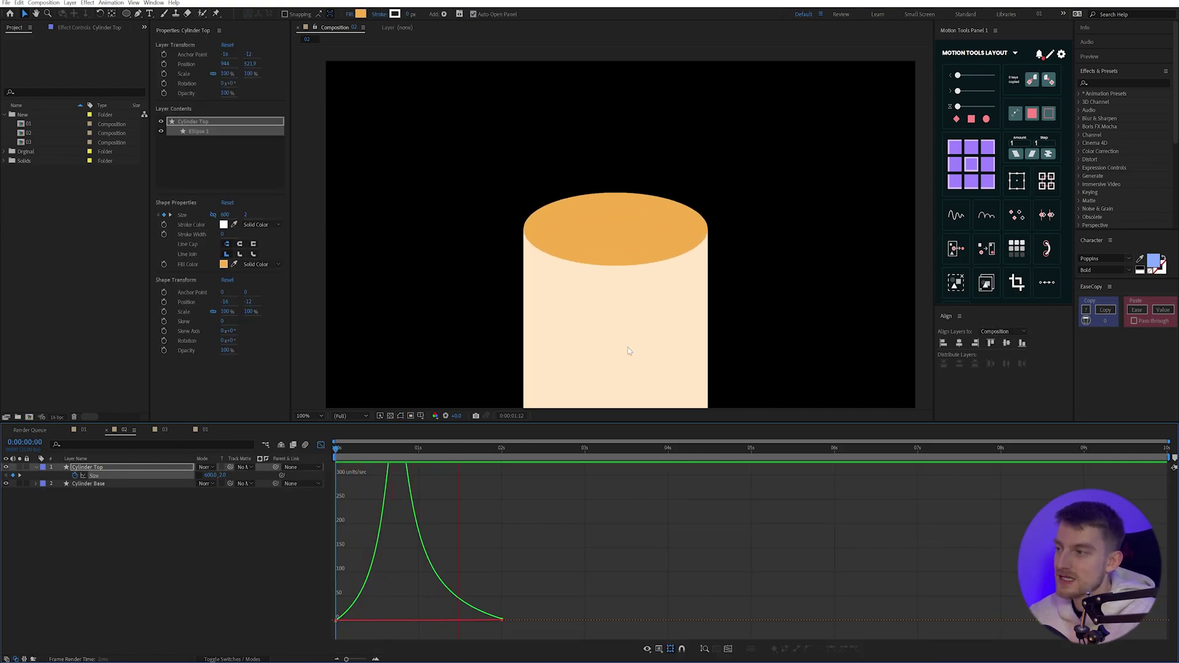
pyautogui.press('space')
pyautogui.hotkey('shift', 'F3')
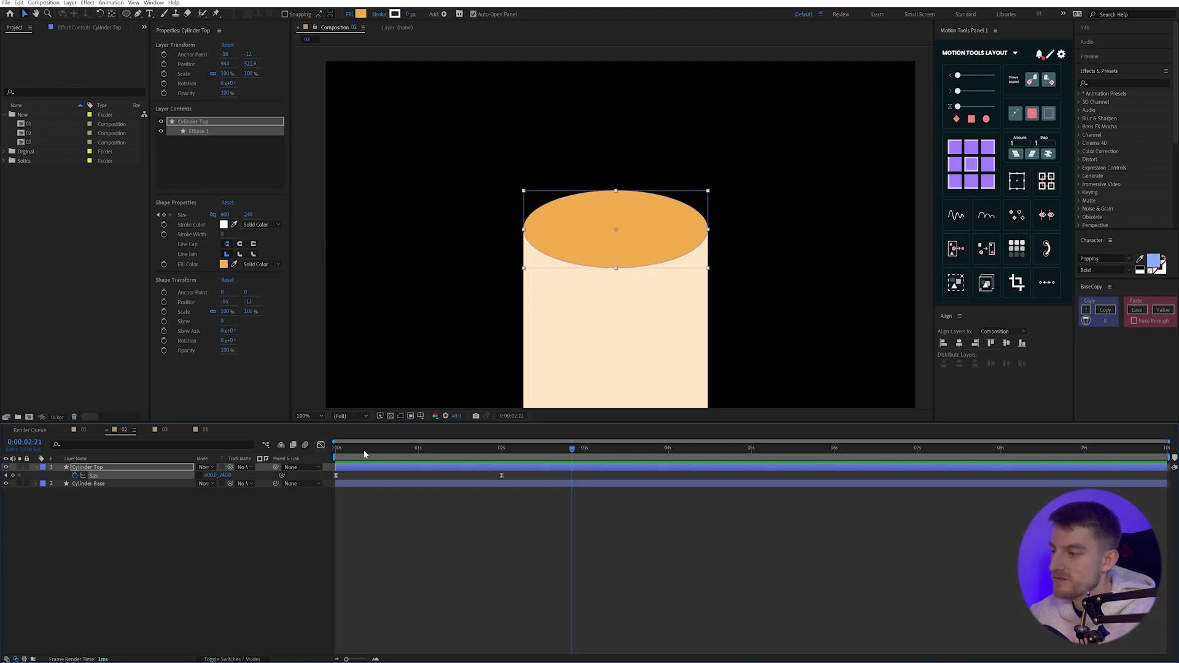
# Play the cylinder animation preview once more.
pyautogui.press('space')
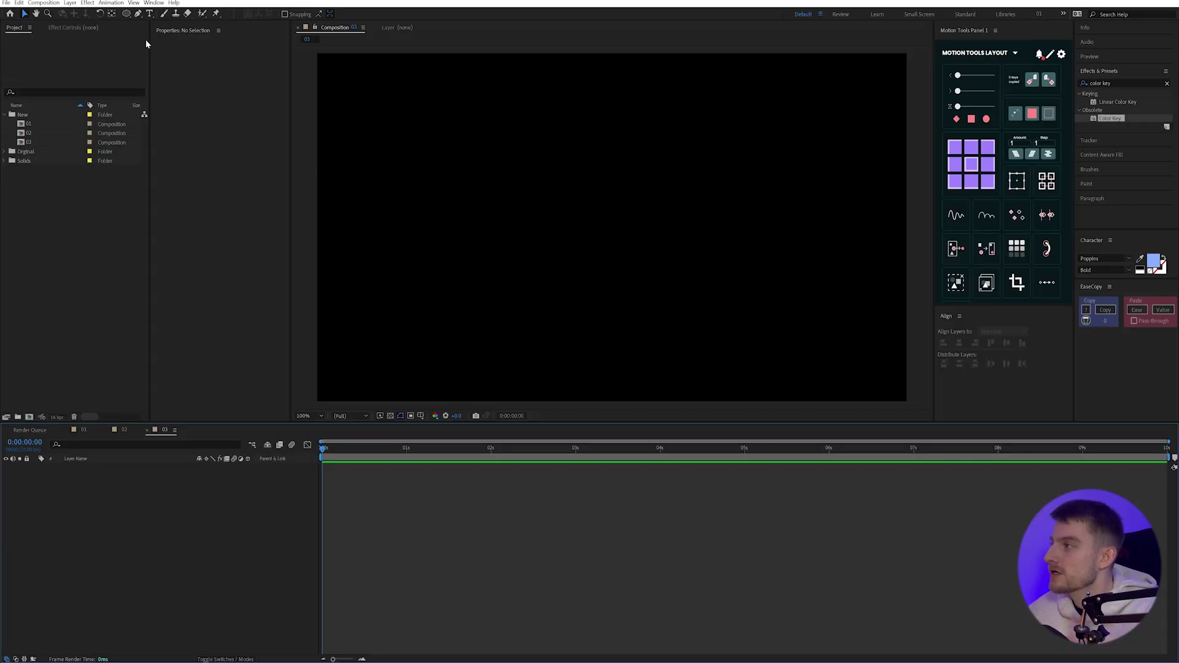
# Draw a red circle and centre both its anchor point and position in the composition.
pyautogui.click(127, 13)
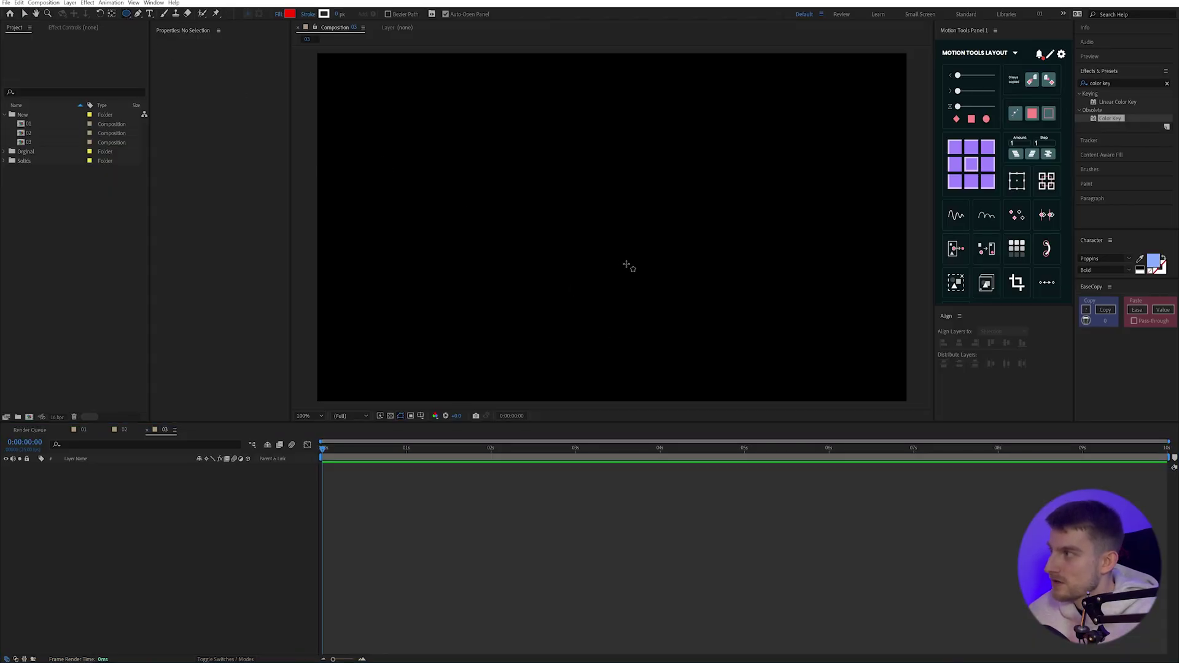
pyautogui.moveTo(615, 255); pyautogui.dragTo(570, 204)
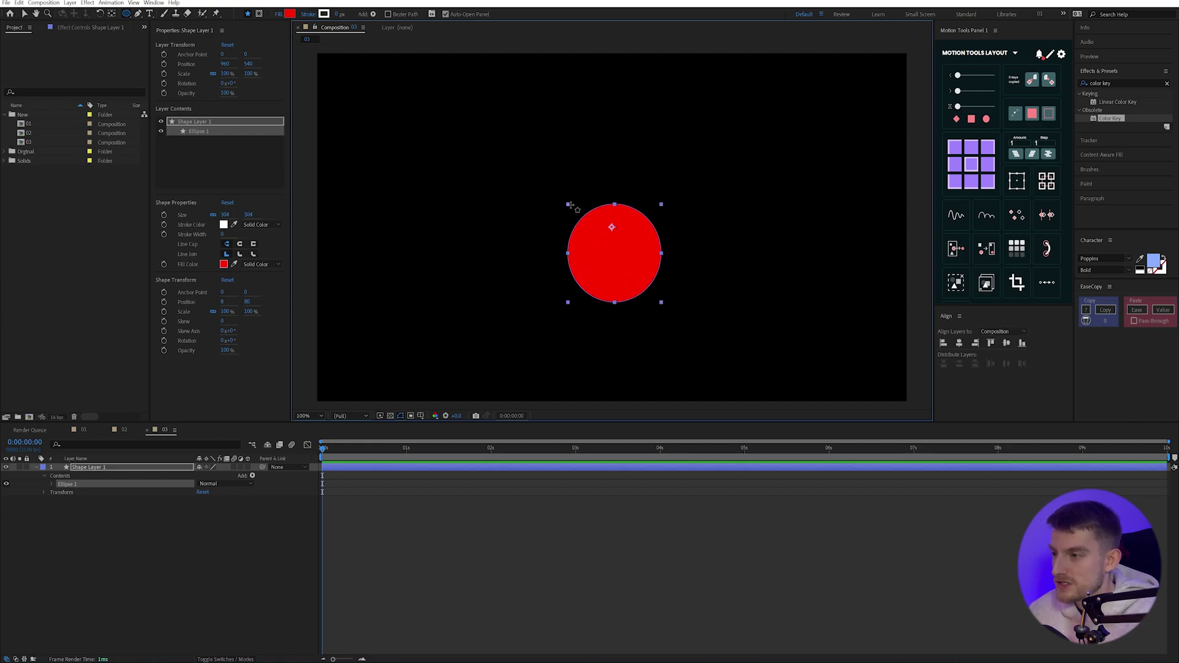
pyautogui.hotkey('ctrl', 'alt', 'Home')
pyautogui.hotkey('ctrl', 'Home')
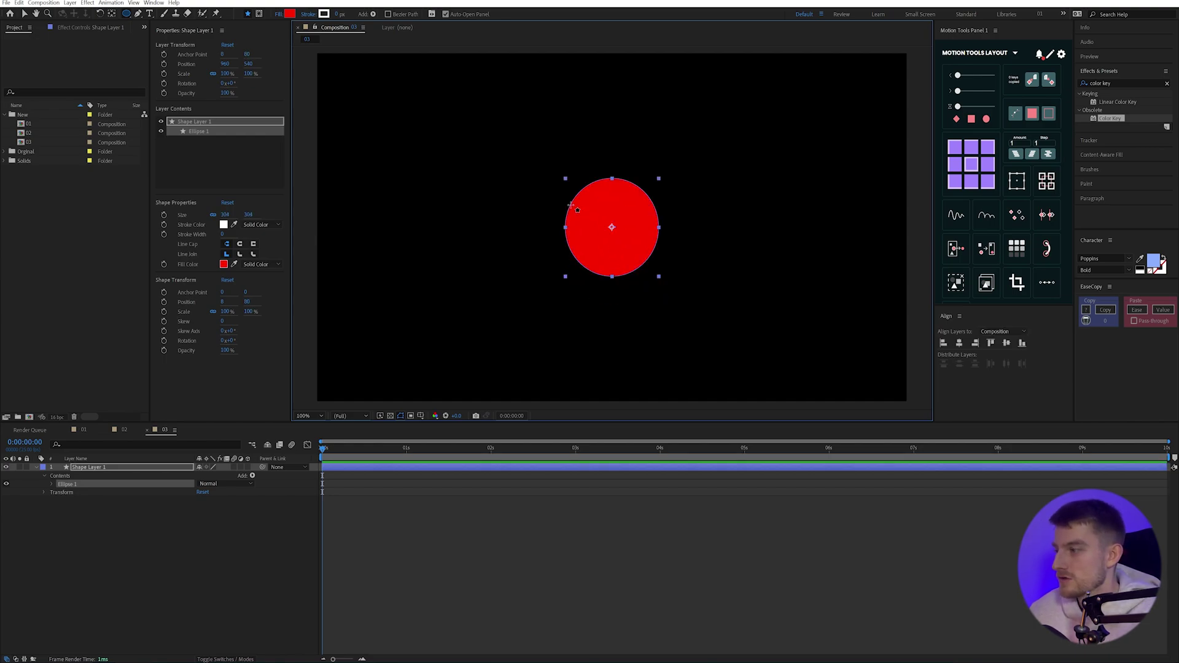
# Set the circle's Size to 500 and start renaming the shape layer.
pyautogui.click(117, 469)
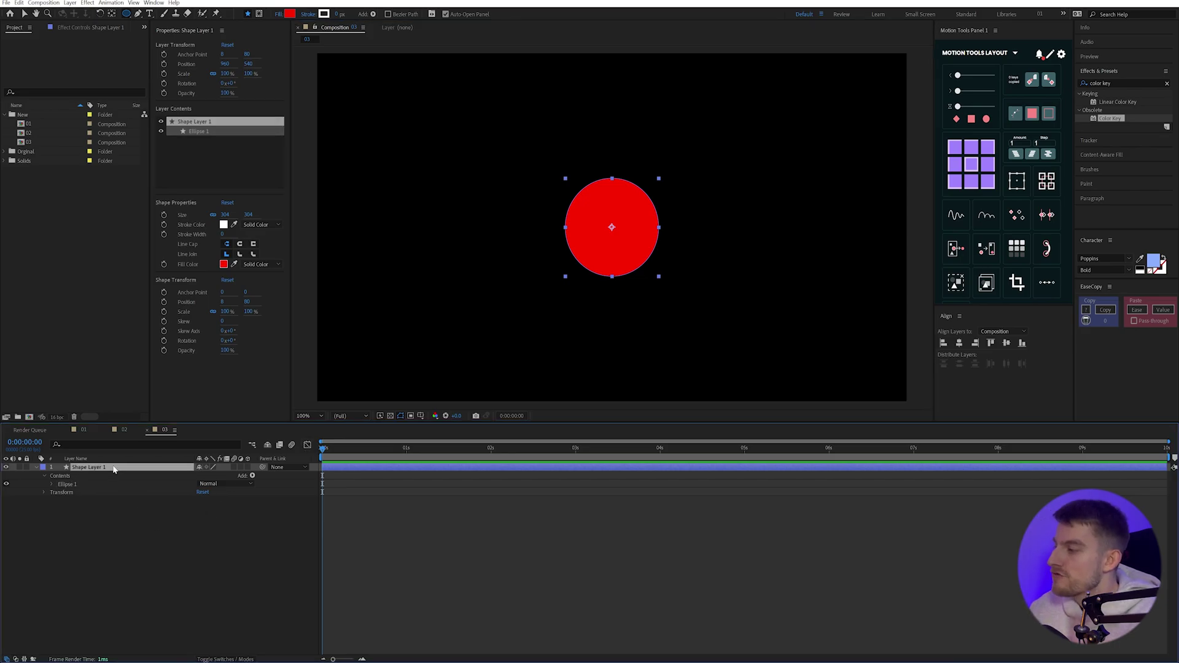
pyautogui.press('u')
pyautogui.press('u')
pyautogui.click(210, 501)
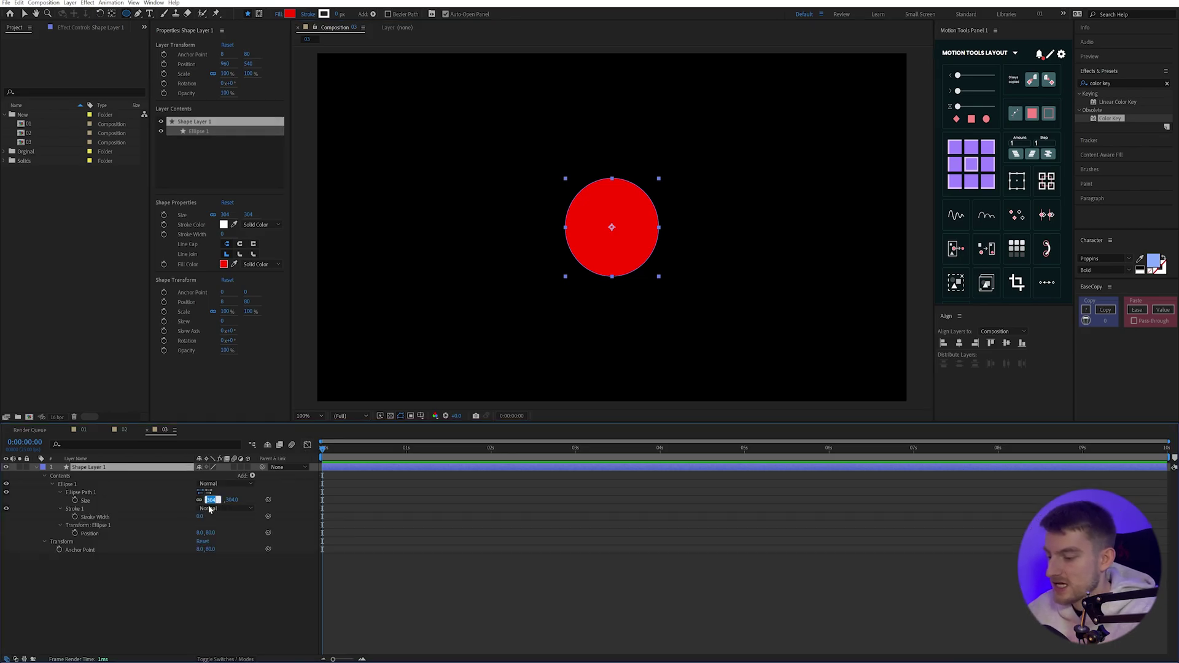
pyautogui.write('500')
pyautogui.press('Return')
pyautogui.click(125, 470)
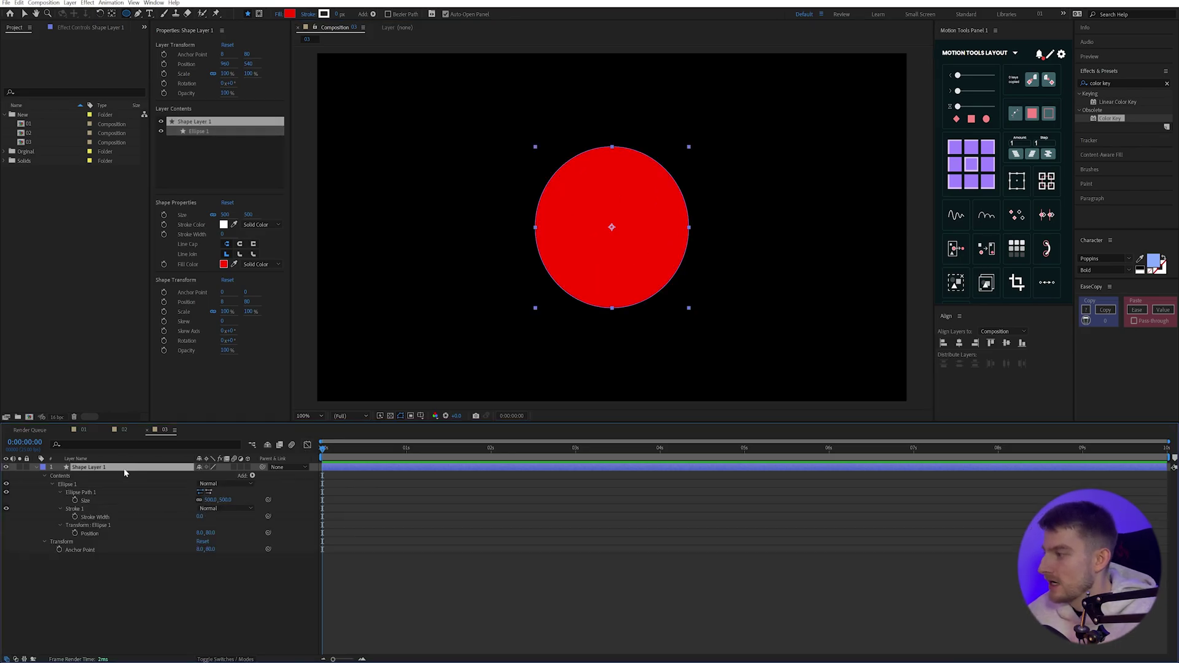
pyautogui.press('Return')
# Name the layer 'Cylinder' and duplicate its circle as Ellipse 2.
pyautogui.write('Cylinder')
pyautogui.click(49, 484)
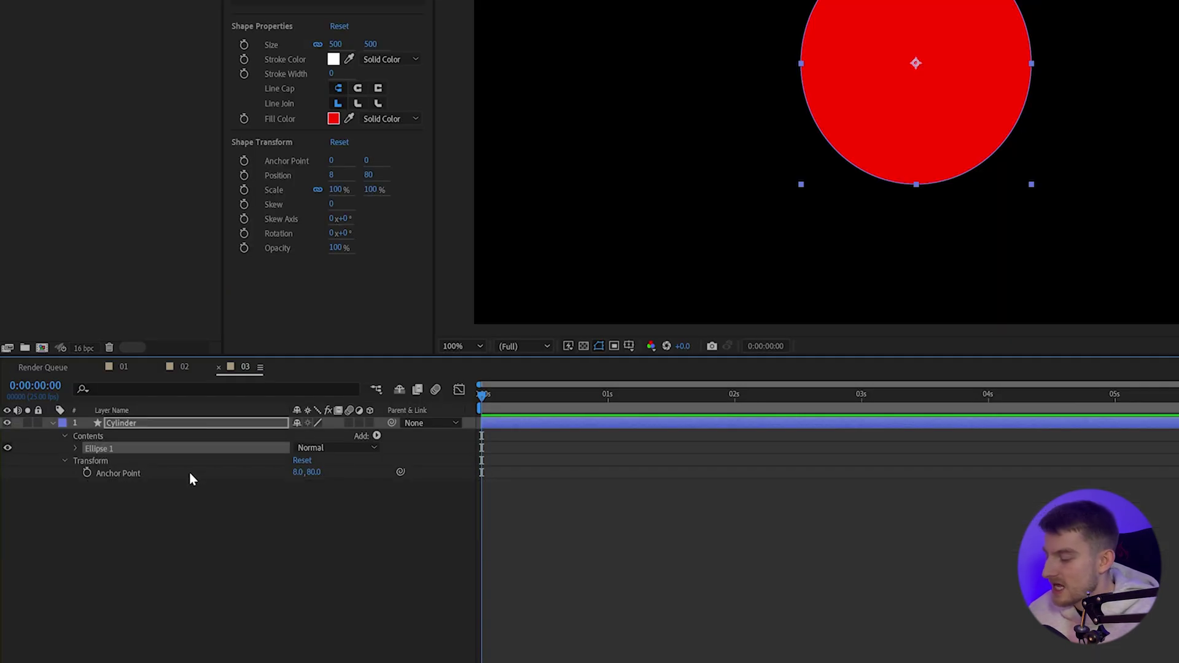
pyautogui.hotkey('ctrl', 'd')
# Resize Ellipse 2's path to 350, after first trying 400.
pyautogui.click(73, 448)
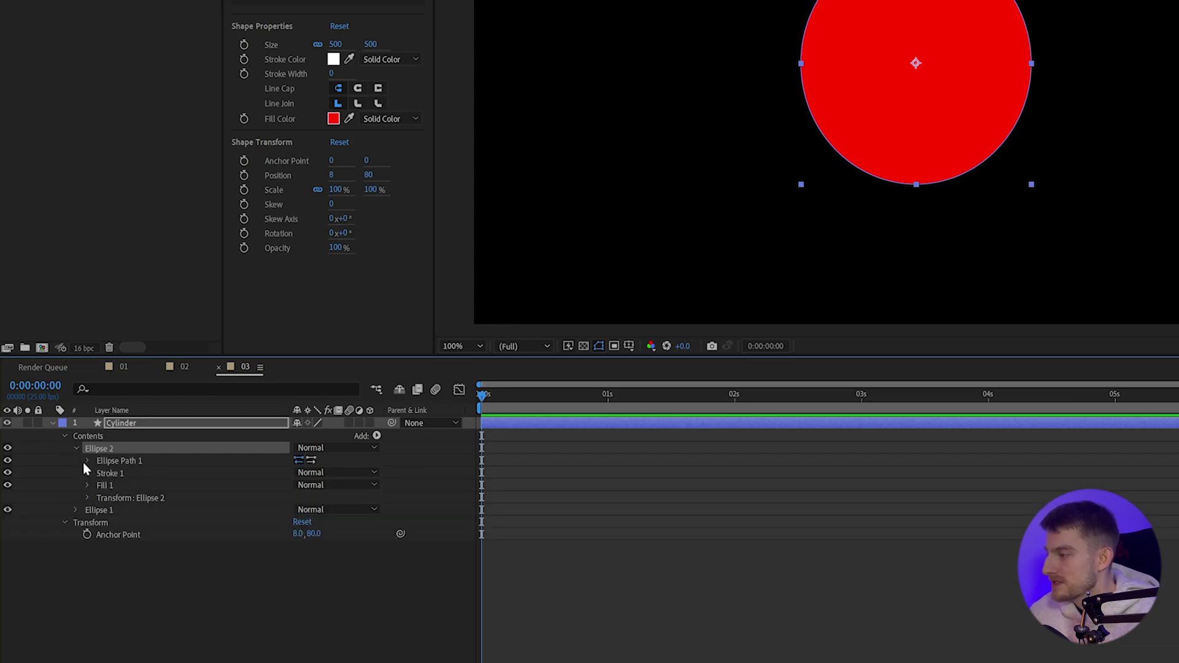
pyautogui.click(87, 461)
pyautogui.click(314, 472)
pyautogui.write('400')
pyautogui.press('Return')
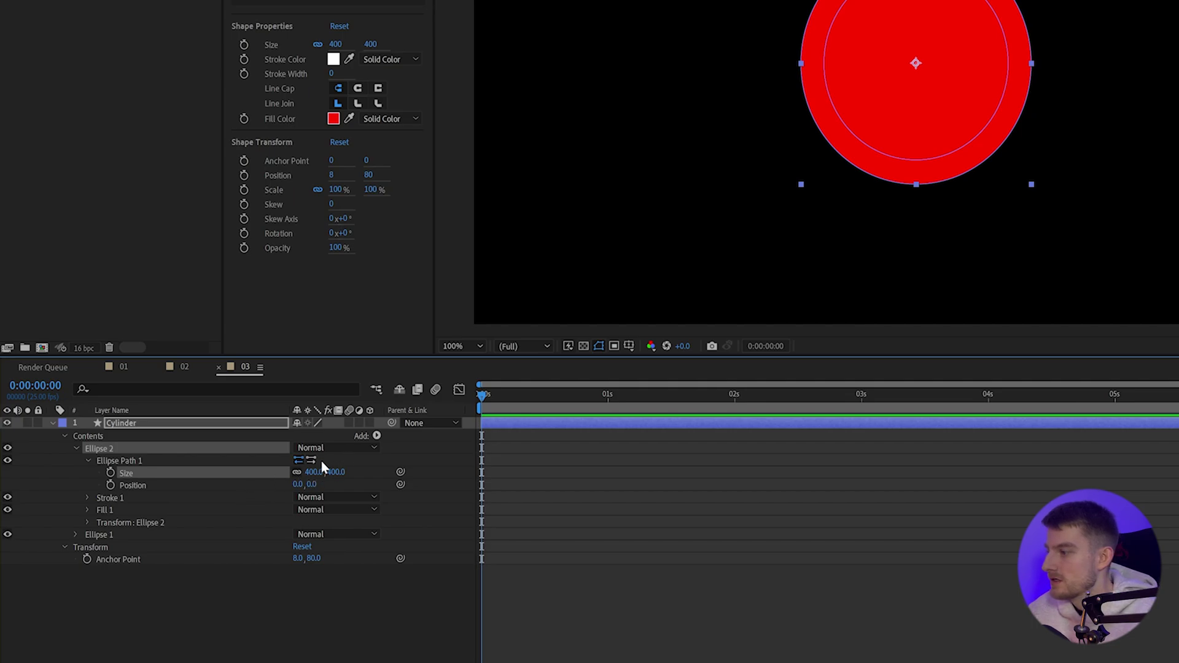
pyautogui.click(321, 469)
pyautogui.write('350')
pyautogui.press('Return')
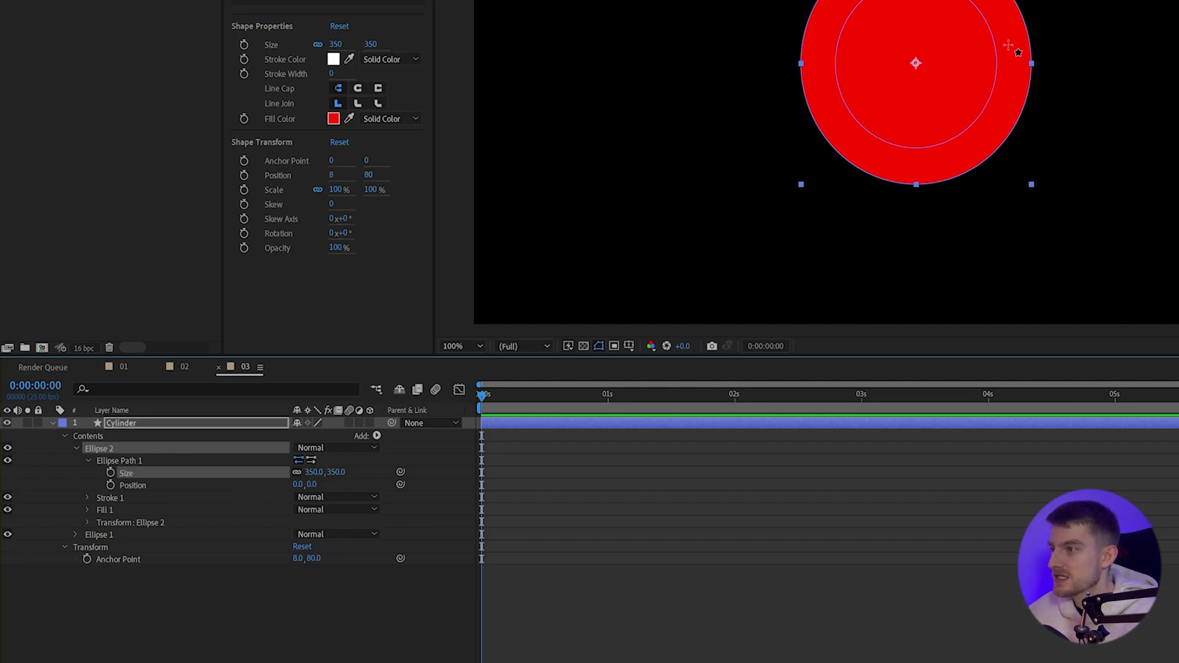
# Add Merge Paths set to Exclude Intersections to cut the inner circle out into a ring.
pyautogui.click(91, 438)
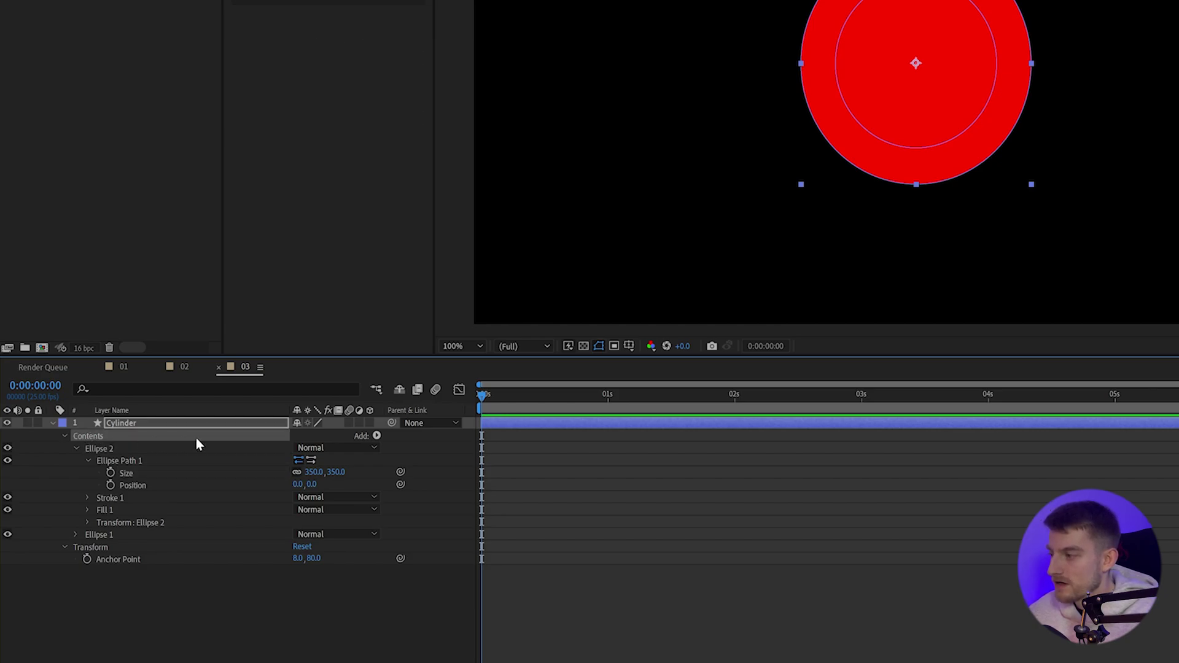
pyautogui.click(377, 436)
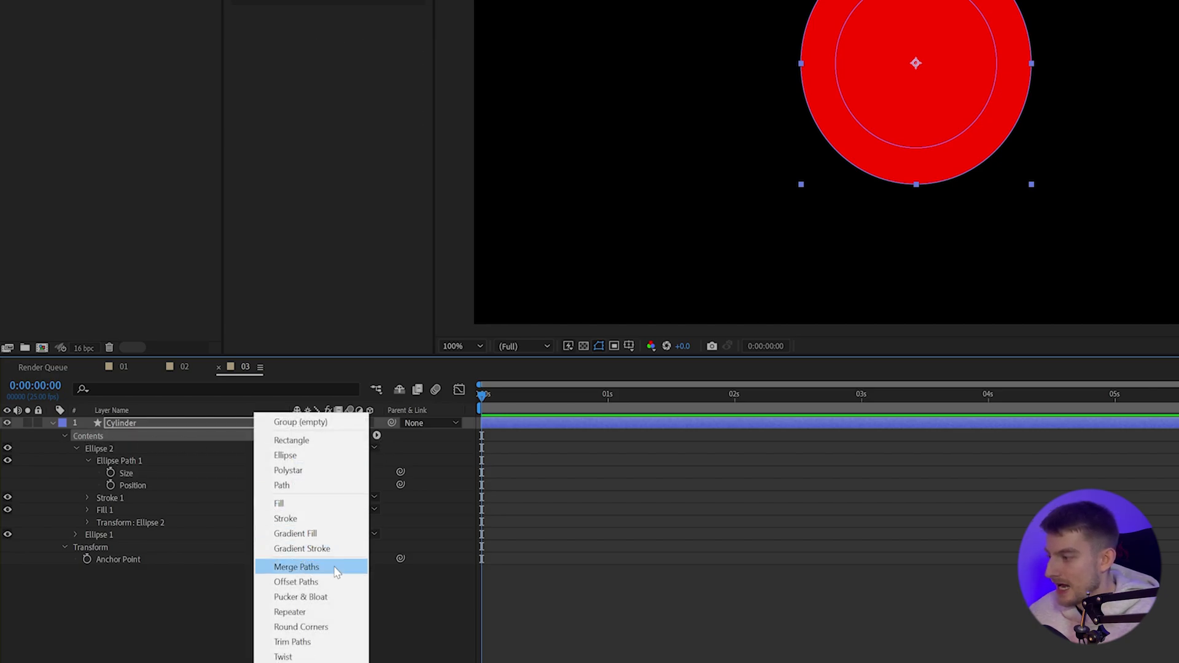
pyautogui.click(307, 566)
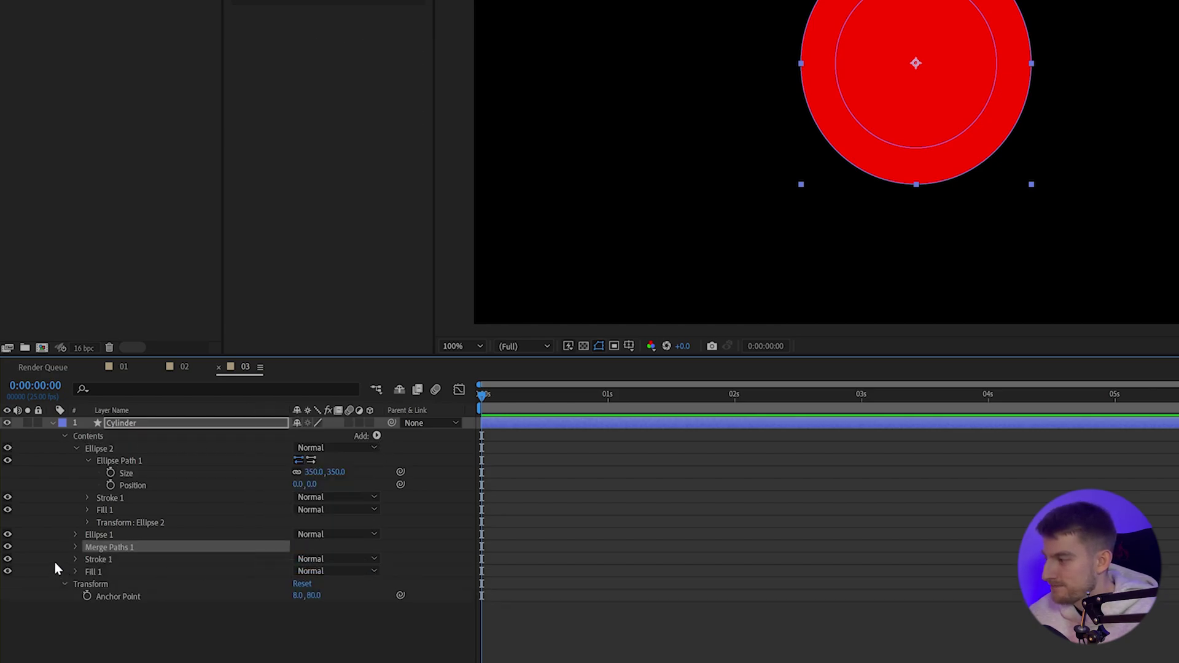
pyautogui.click(75, 547)
pyautogui.click(342, 562)
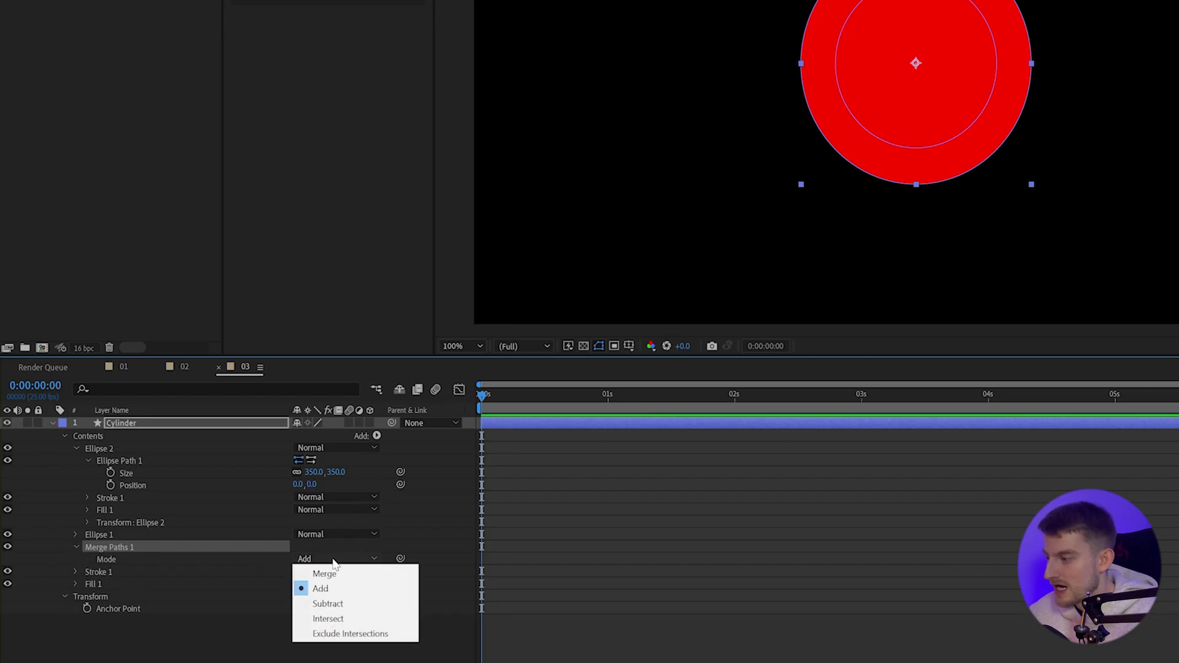
pyautogui.click(341, 636)
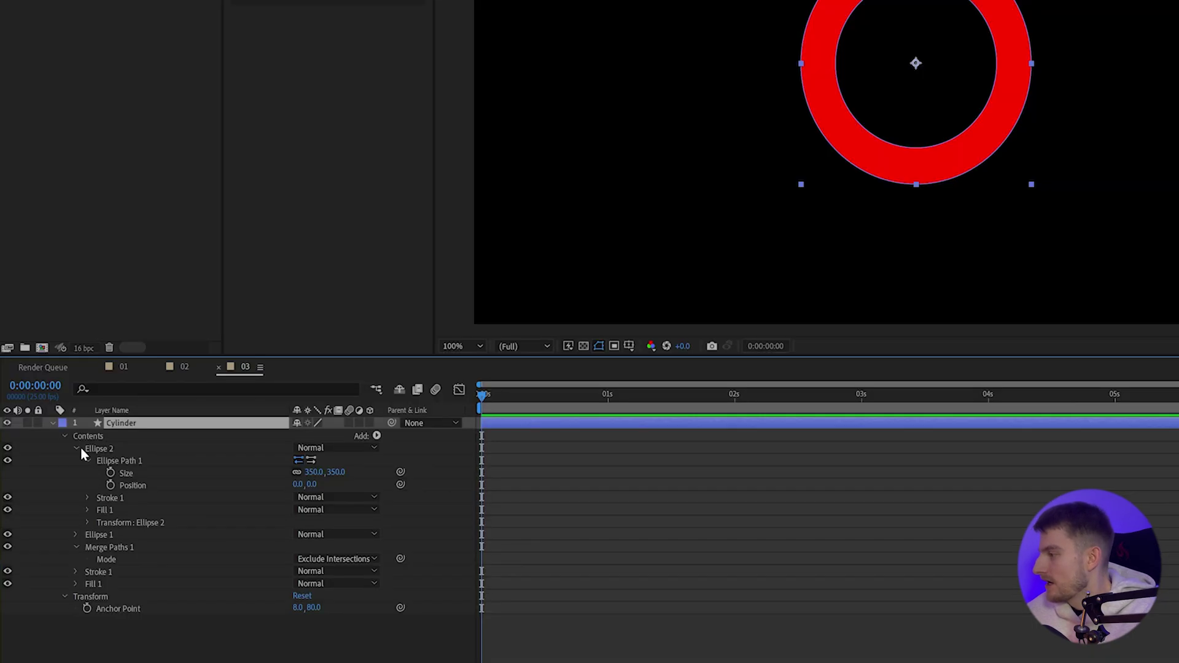
# Add Group 1 at the top of Contents and select Ellipse 2 through Fill 1 for it.
pyautogui.click(53, 485)
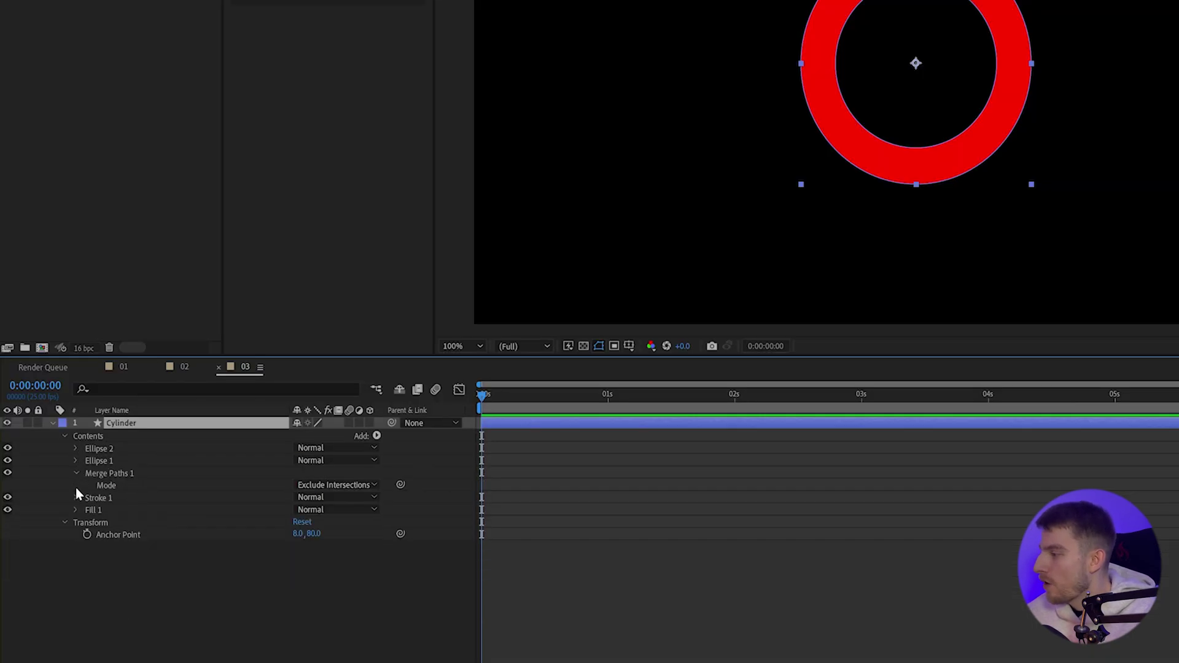
pyautogui.click(377, 436)
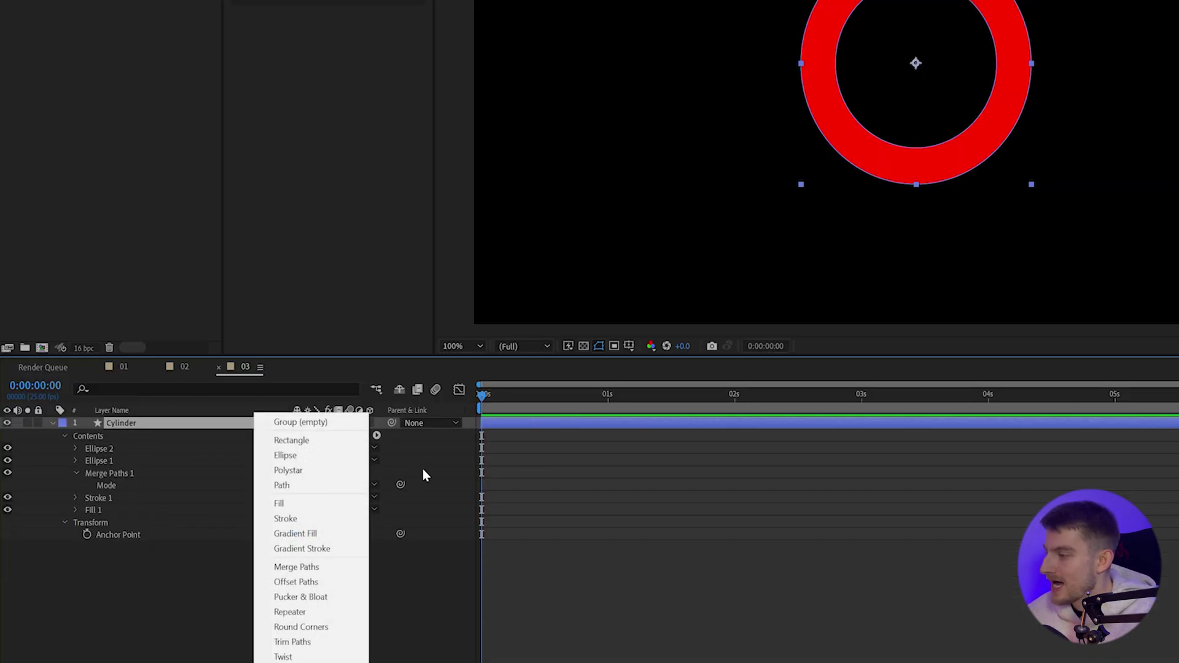
pyautogui.click(296, 421)
pyautogui.moveTo(105, 473); pyautogui.dragTo(122, 449)
pyautogui.click(105, 462)
pyautogui.keyDown('shift'); pyautogui.click(106, 521); pyautogui.keyUp('shift')
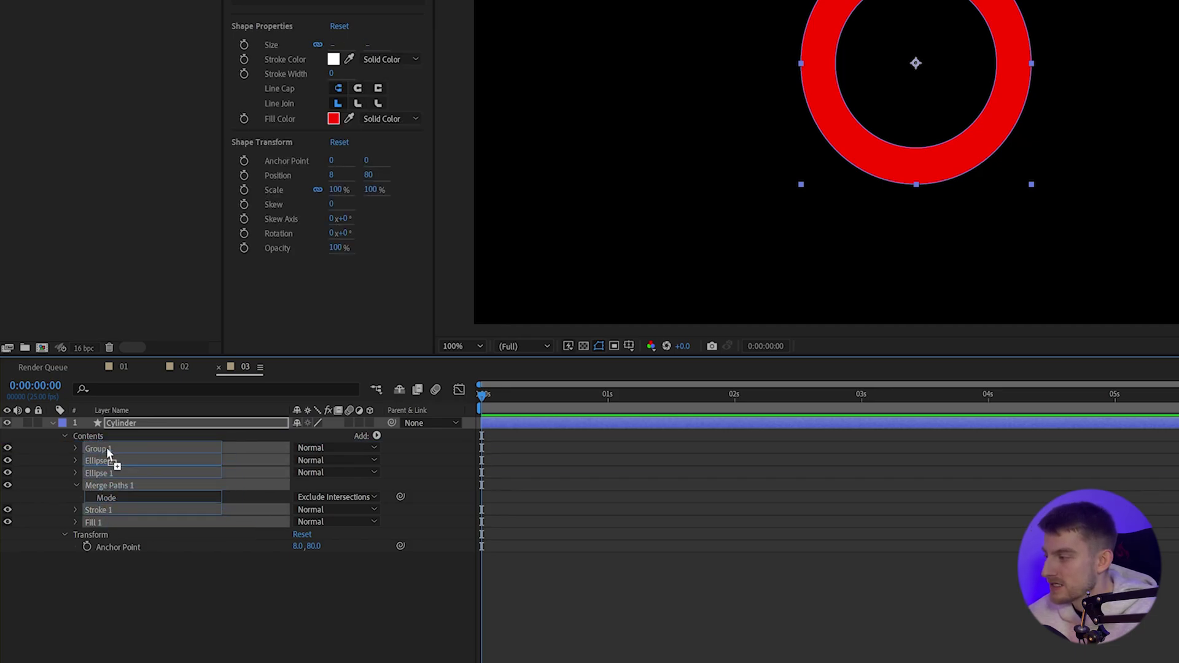
# Make the Cylinder layer 3D, keeping Cinema 4D as the renderer.
pyautogui.click(370, 422)
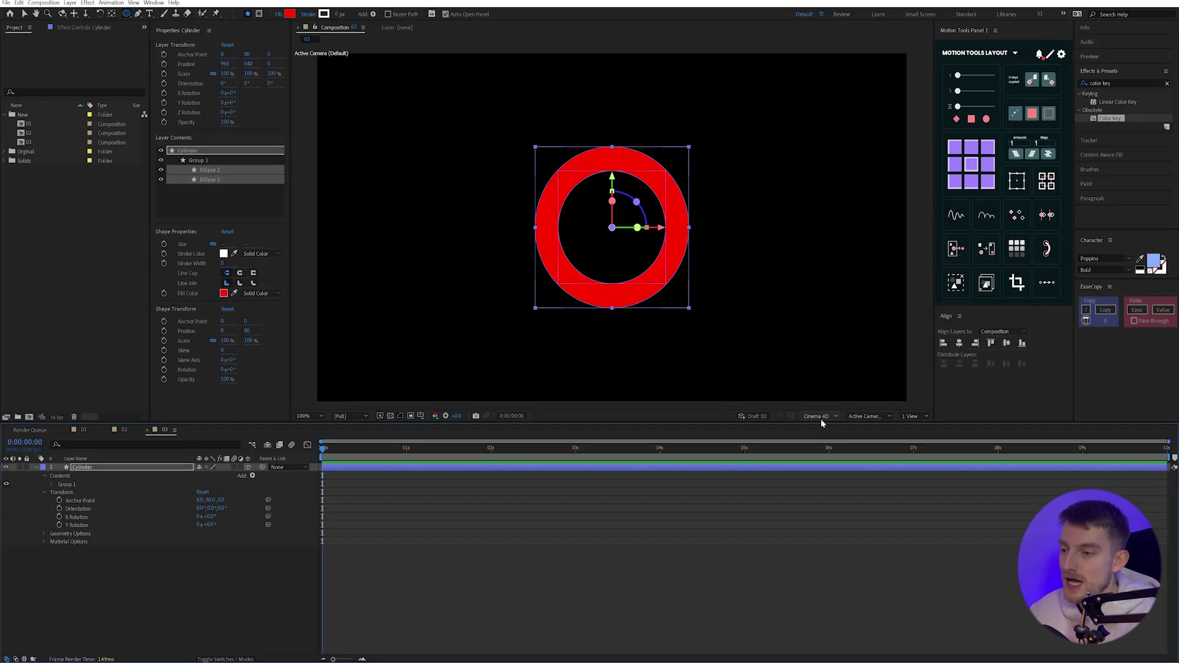
pyautogui.click(821, 418)
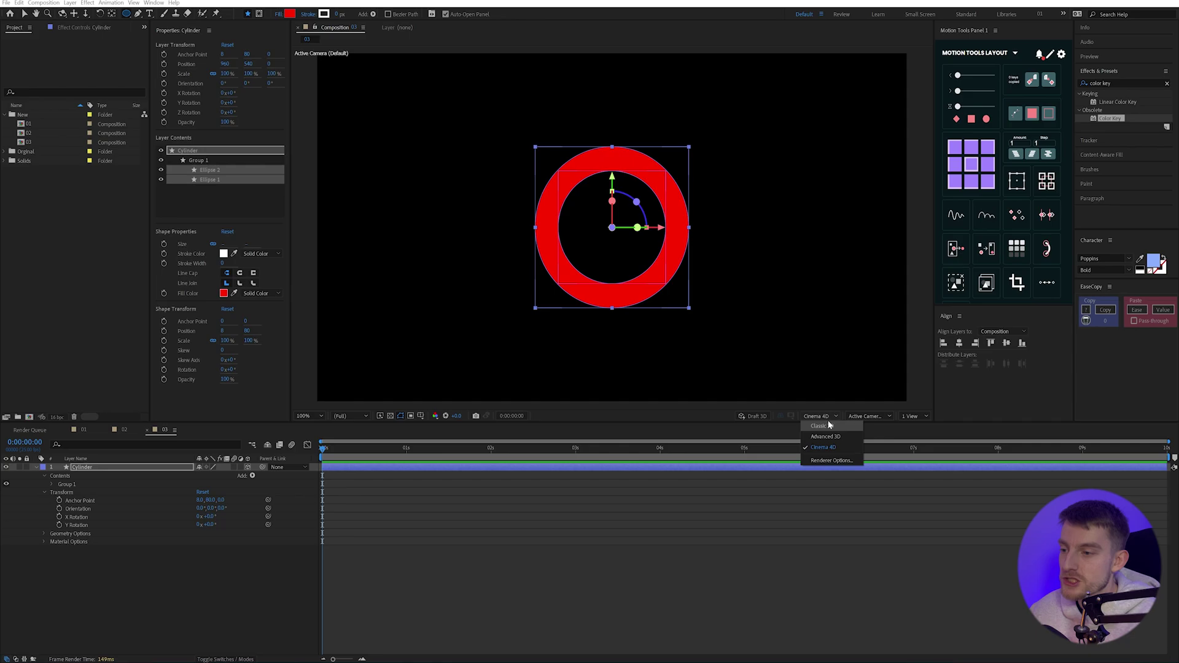
pyautogui.click(839, 453)
pyautogui.click(70, 565)
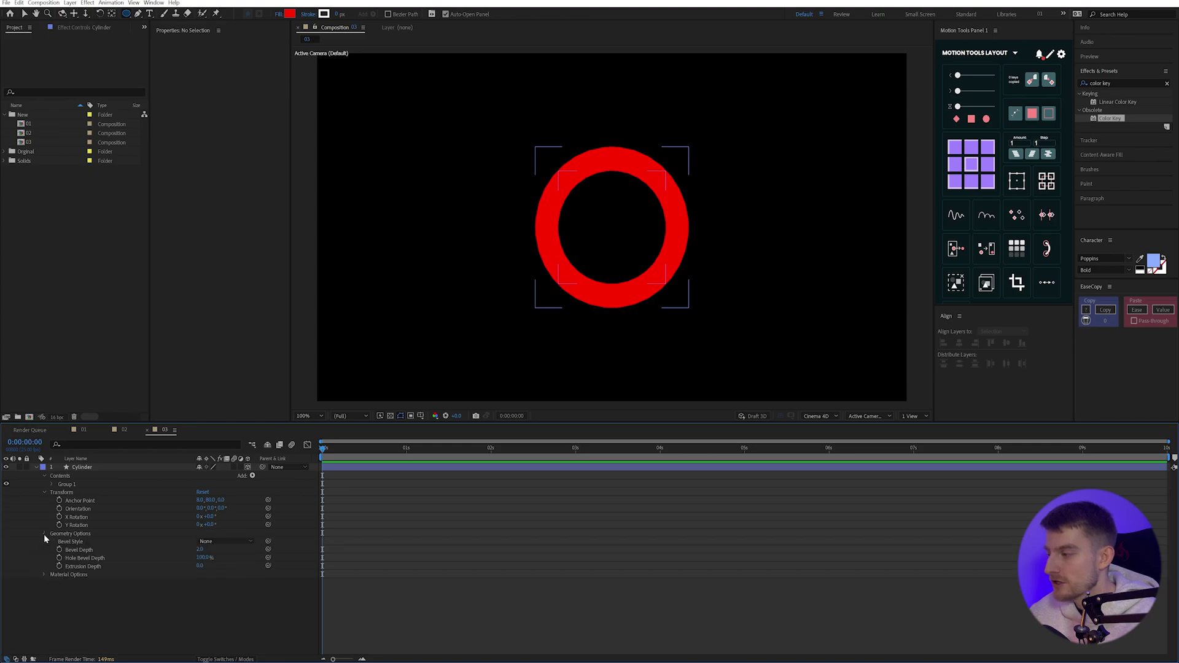
# Set the layer's Geometry Options Extrusion Depth to 80.
pyautogui.click(44, 542)
pyautogui.click(44, 542)
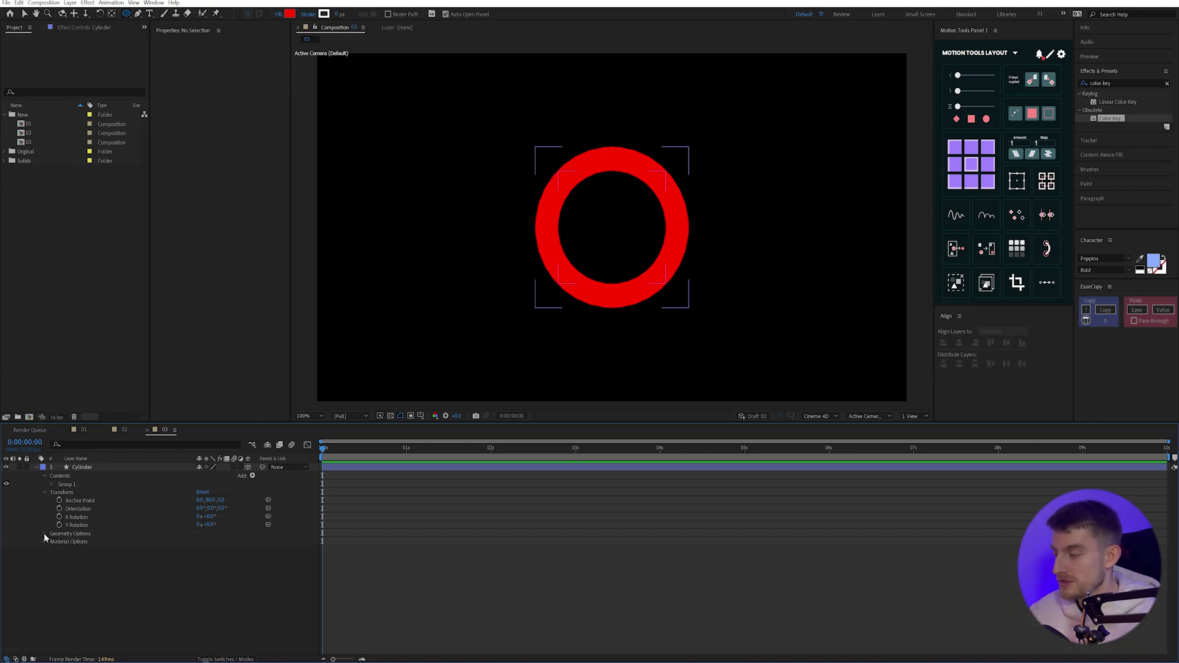
pyautogui.click(44, 534)
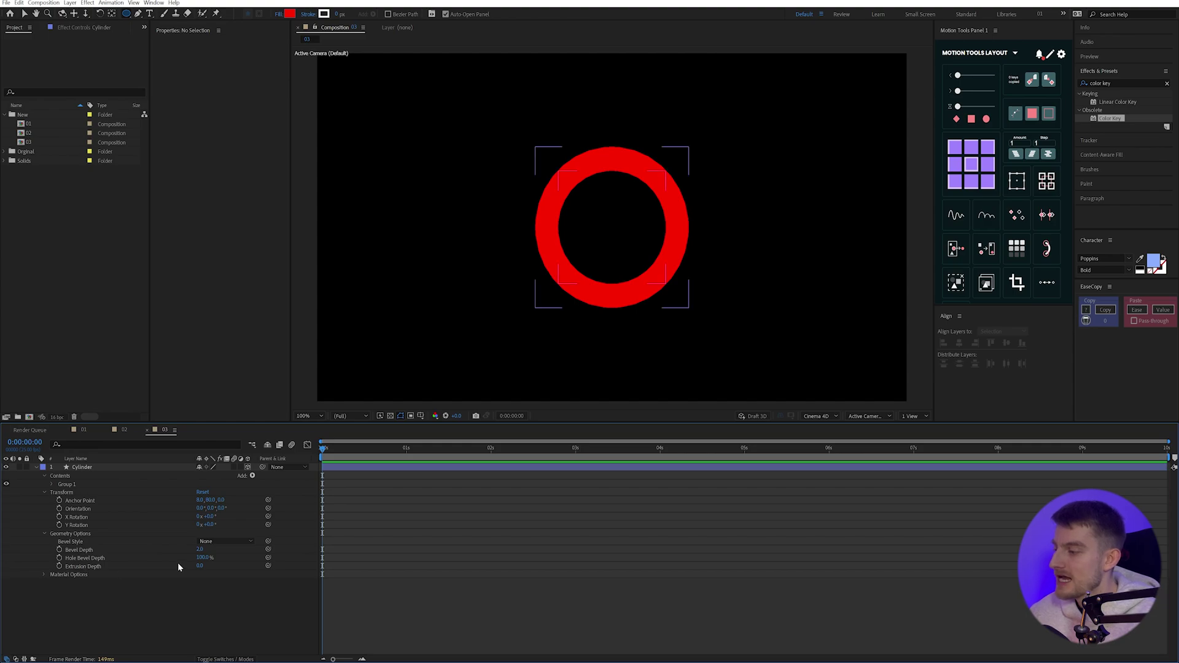
pyautogui.click(199, 566)
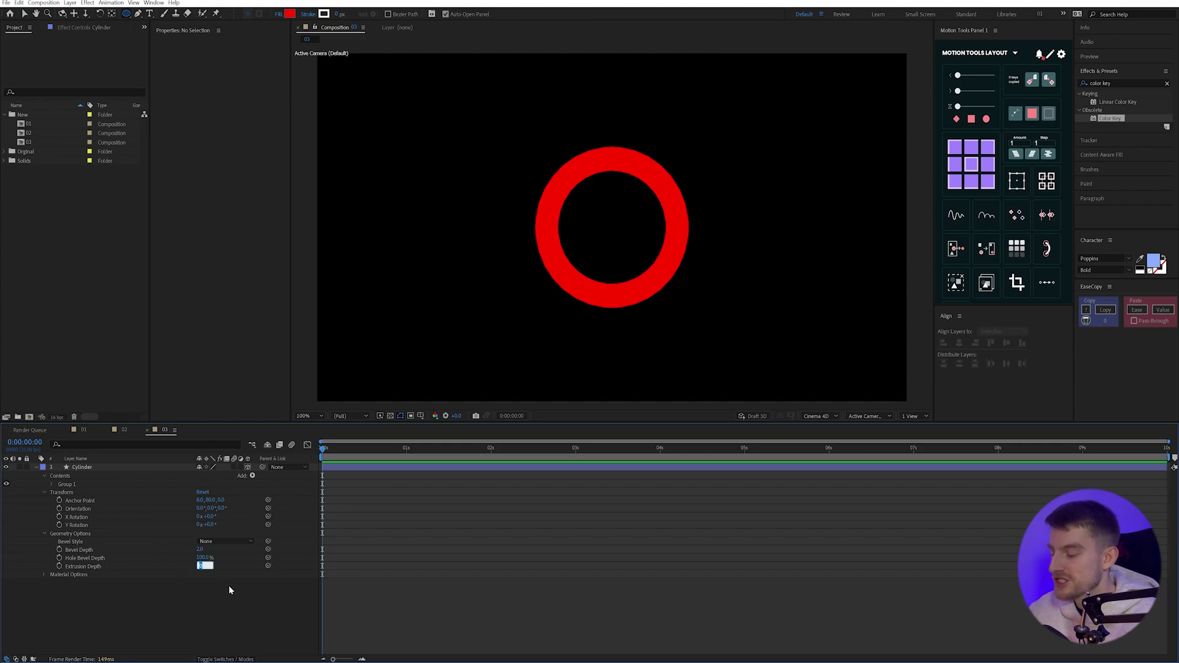
pyautogui.write('80')
pyautogui.press('Return')
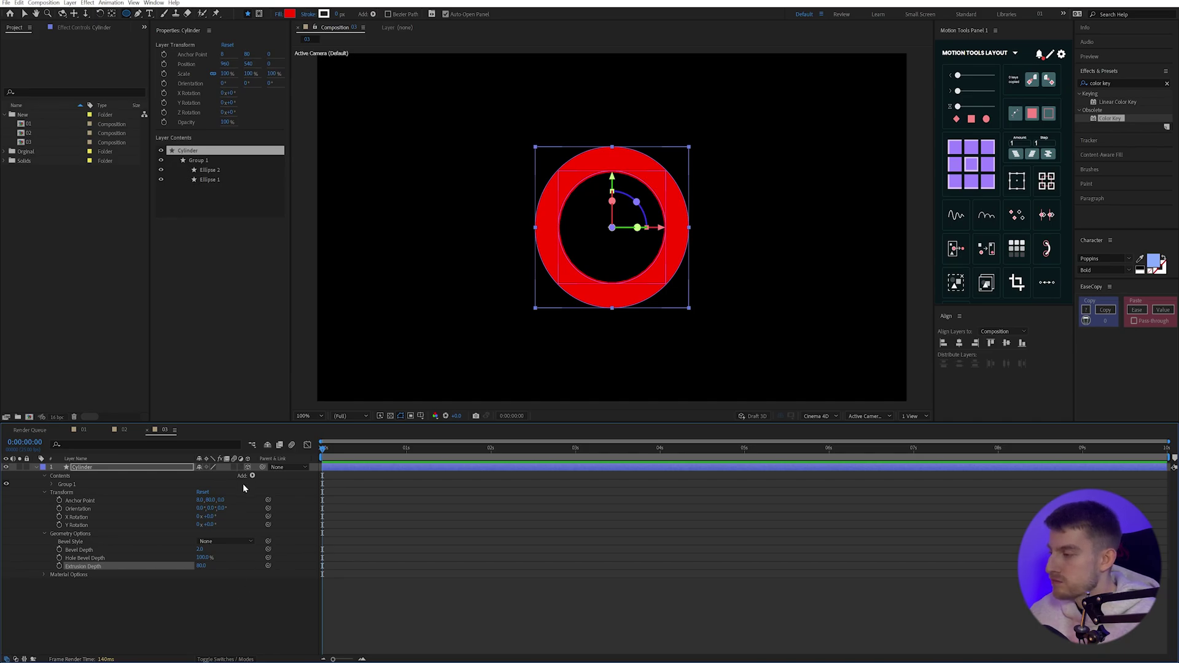
# Show the ring's rotation properties and undo a trial X-axis tilt, keeping X Rotation at 0.
pyautogui.press('r')
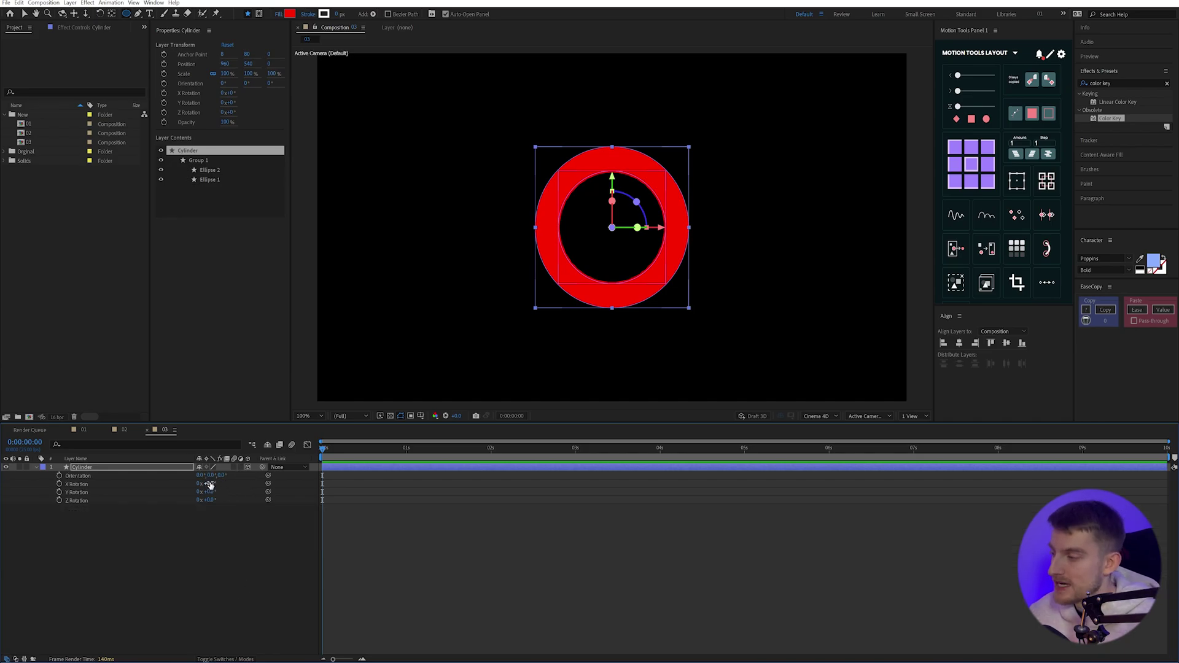
pyautogui.moveTo(209, 484); pyautogui.dragTo(244, 497)
pyautogui.hotkey('ctrl', 'z')
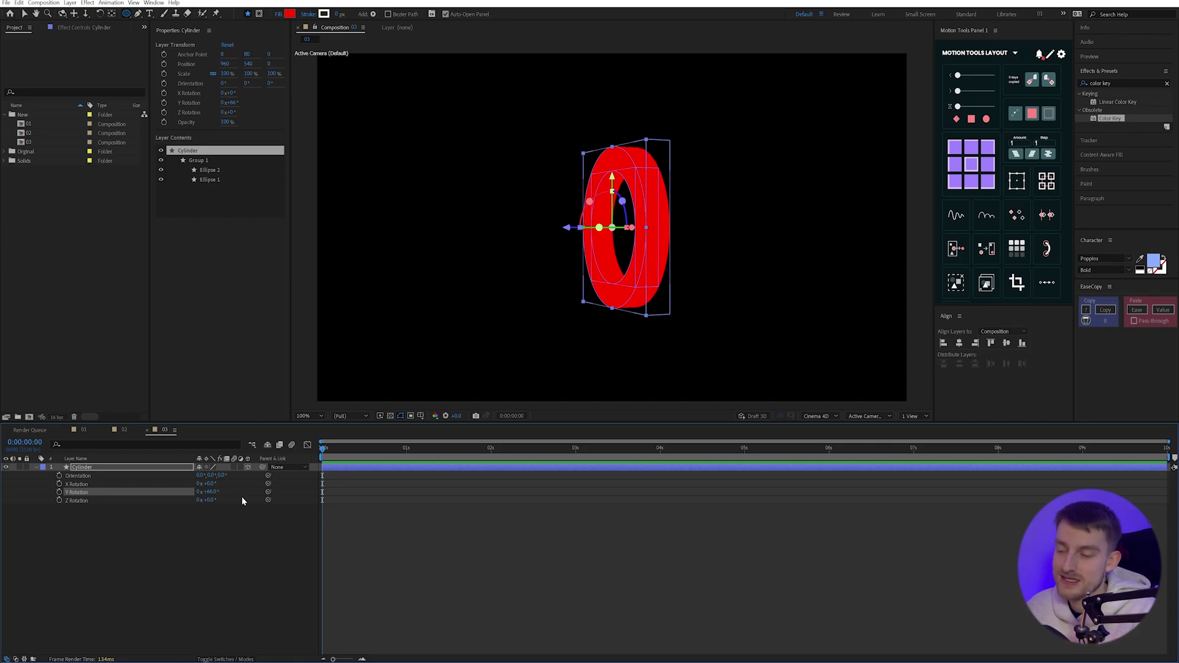
# Add a trial Gradient Overlay to Cylinder, delete its Layer Styles, then edit Y Rotation.
pyautogui.rightClick(82, 469)
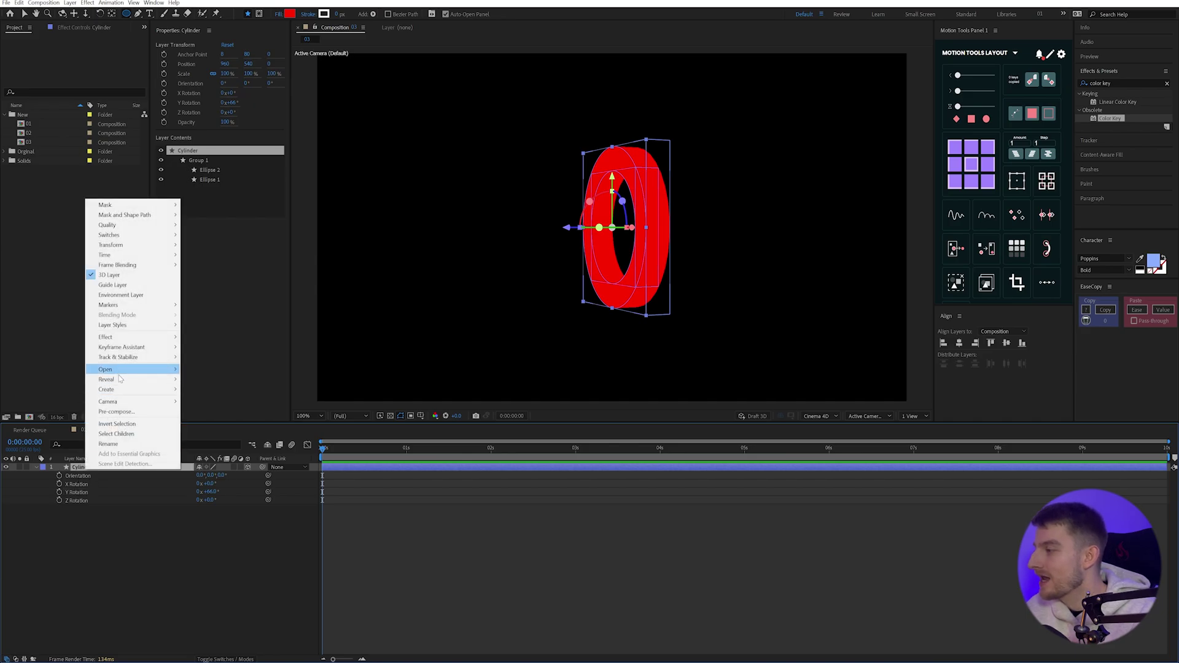
pyautogui.moveTo(137, 338)
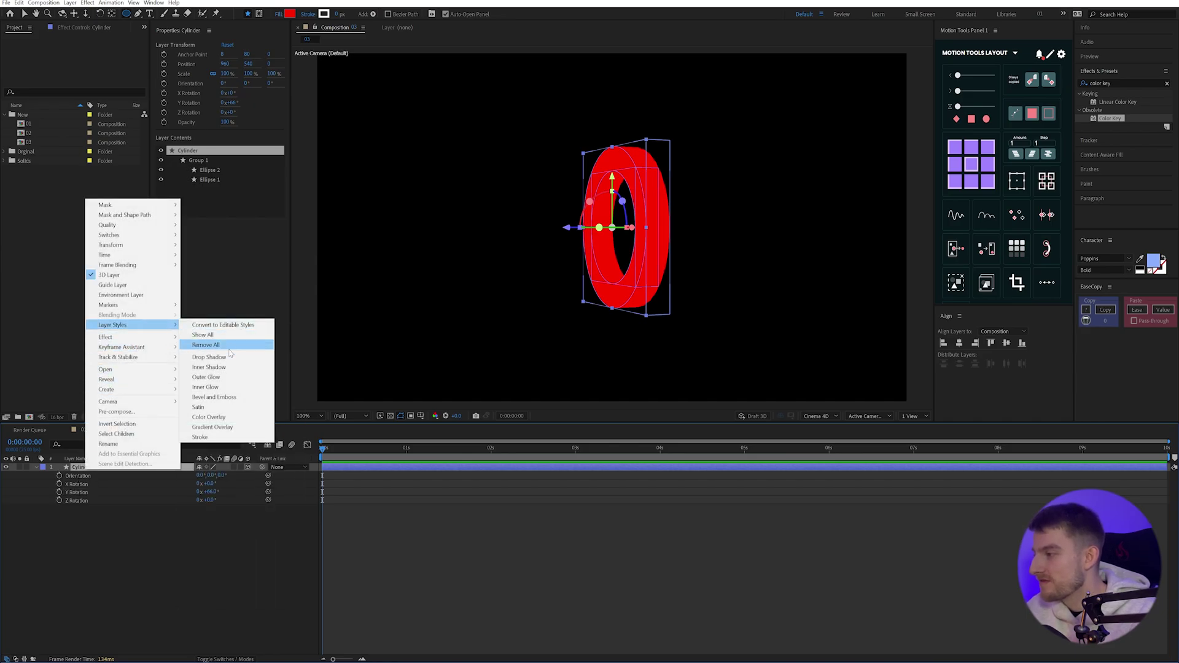
pyautogui.click(212, 427)
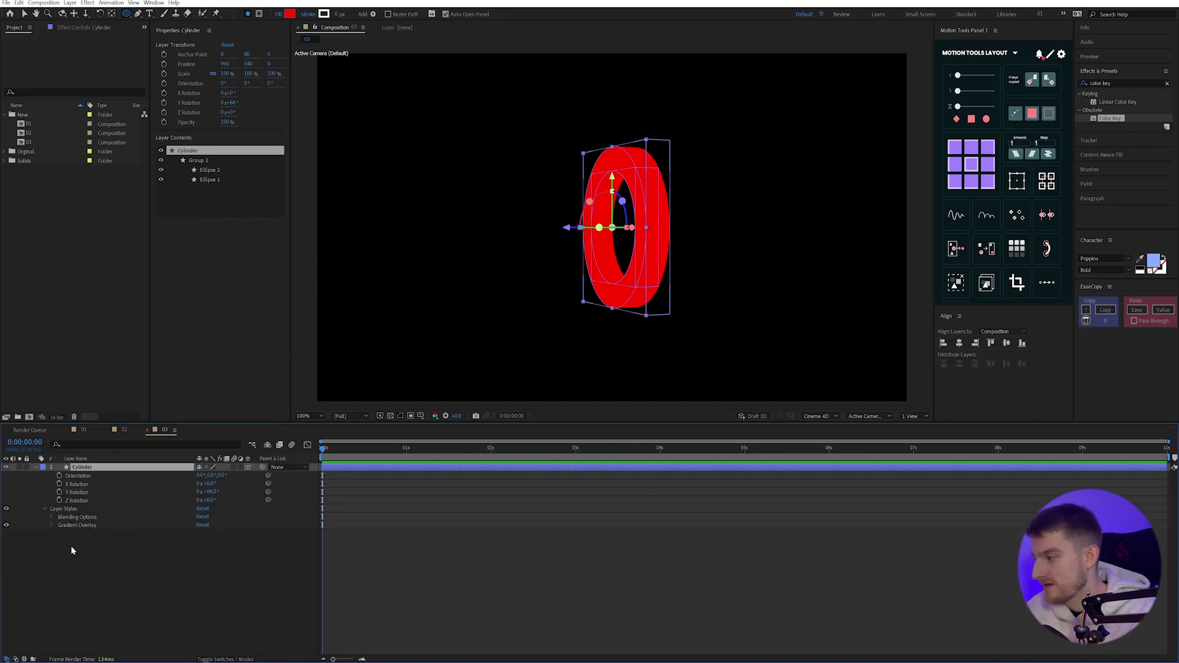
pyautogui.click(52, 525)
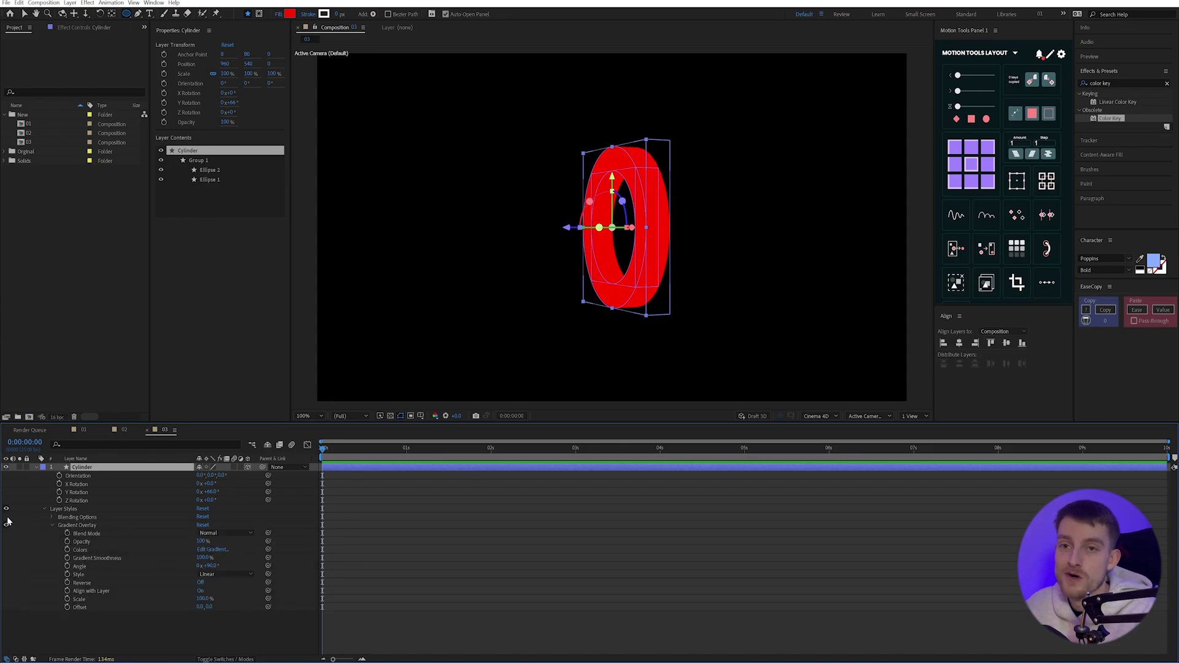
pyautogui.click(62, 508)
pyautogui.press('Delete')
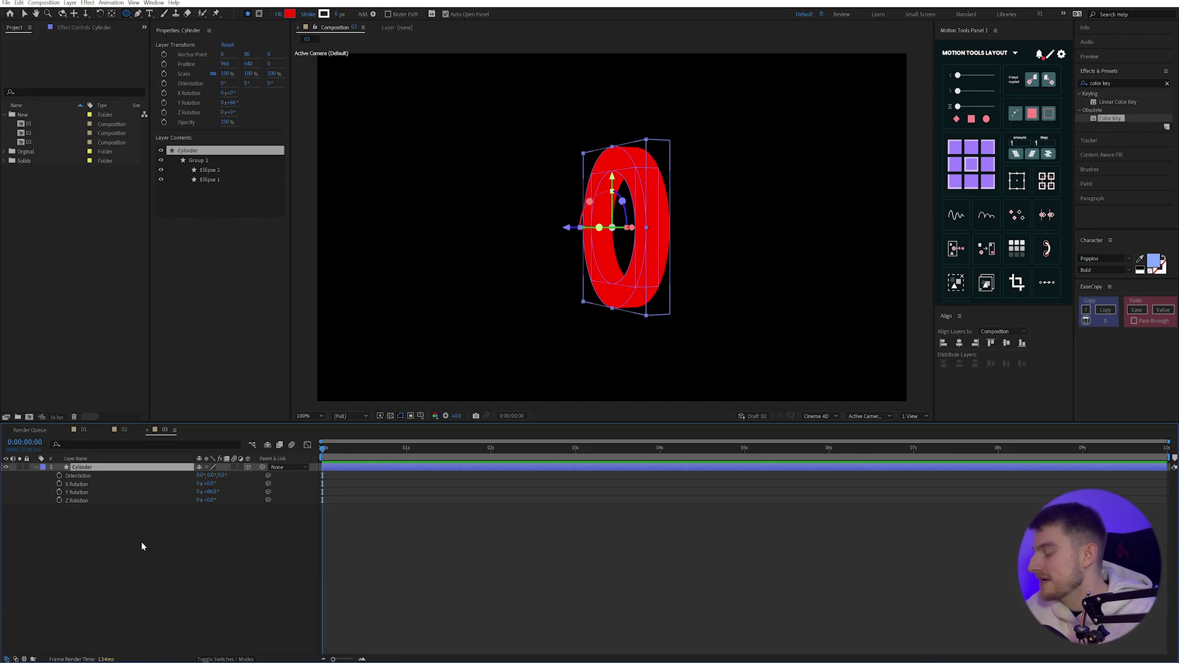
pyautogui.click(210, 492)
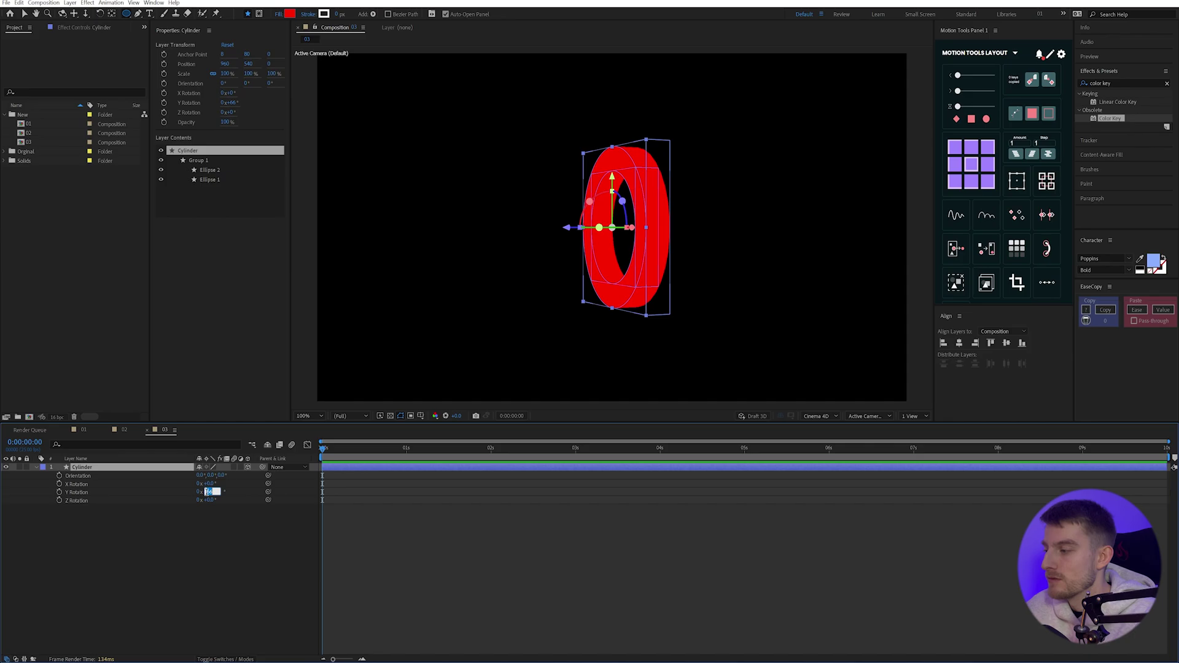
# Zero the Y Rotation, then add Side Color and Back Color material overrides to Group 1.
pyautogui.write('0')
pyautogui.press('Return')
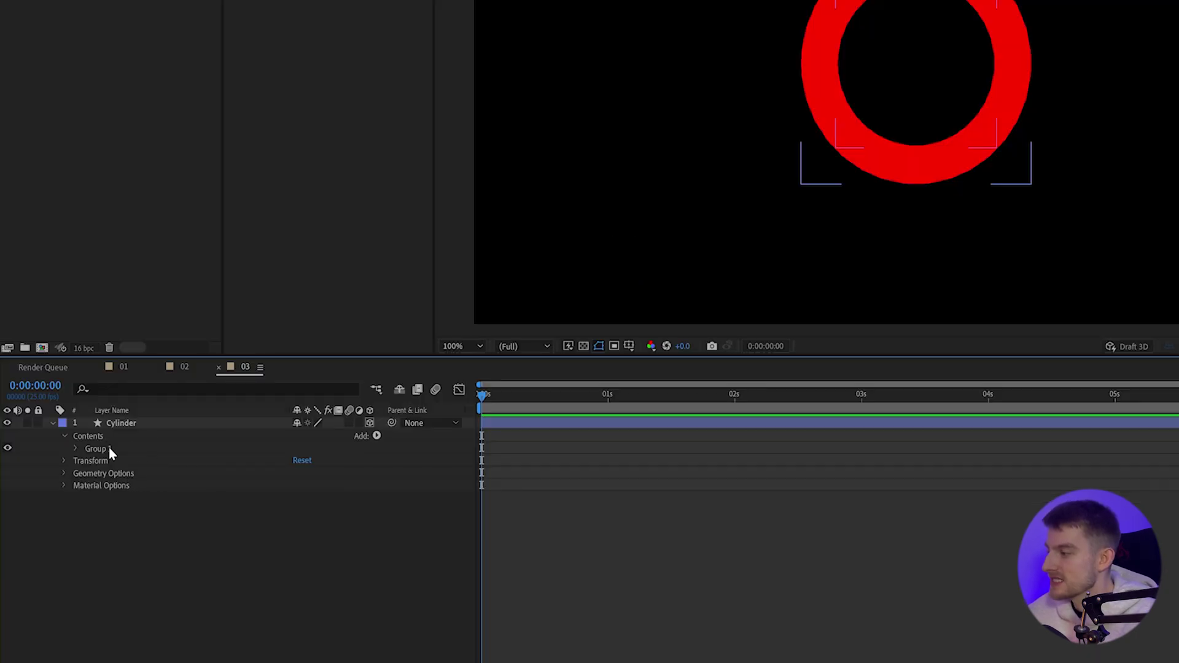
pyautogui.click(98, 449)
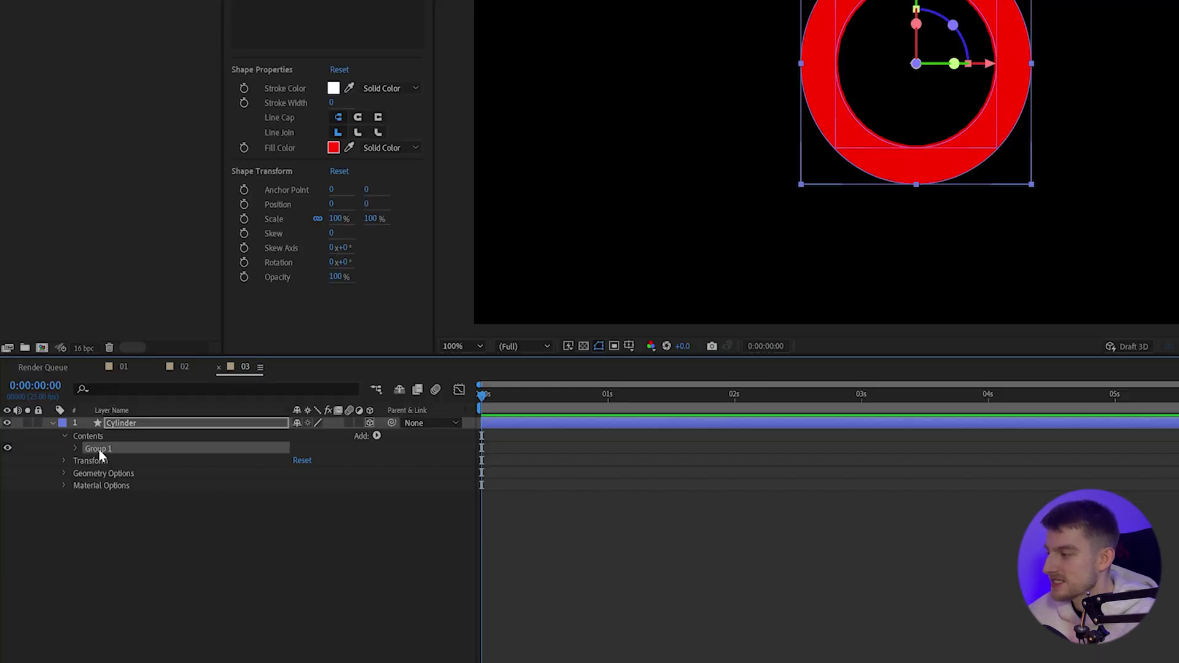
pyautogui.click(377, 436)
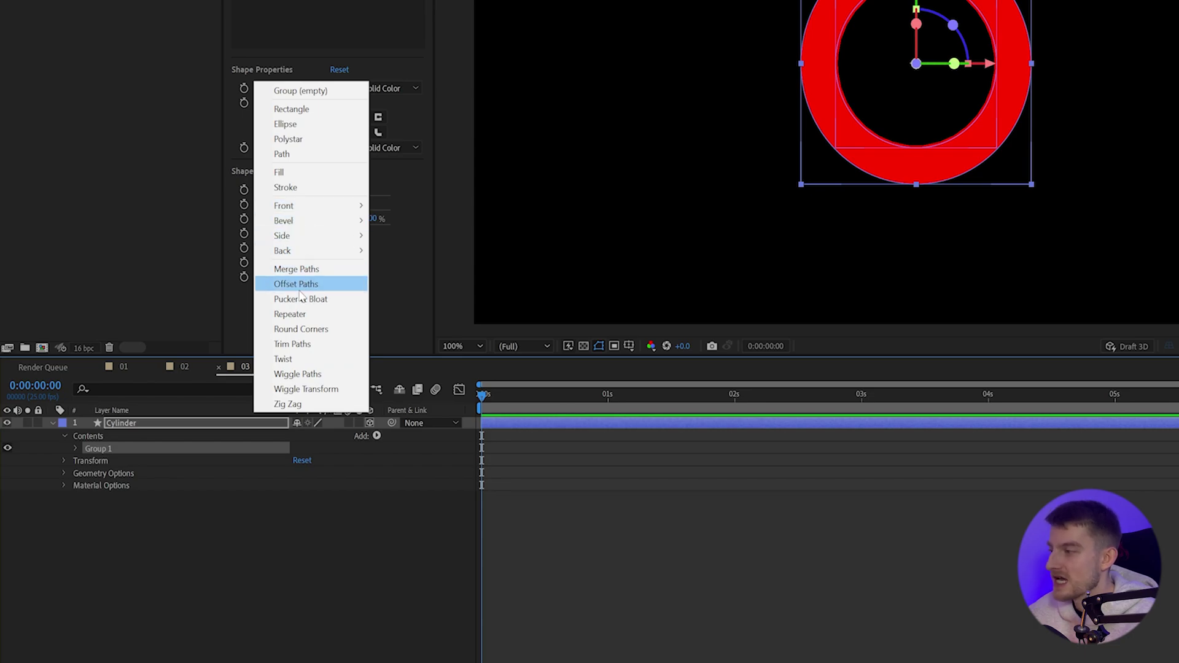
pyautogui.moveTo(309, 207)
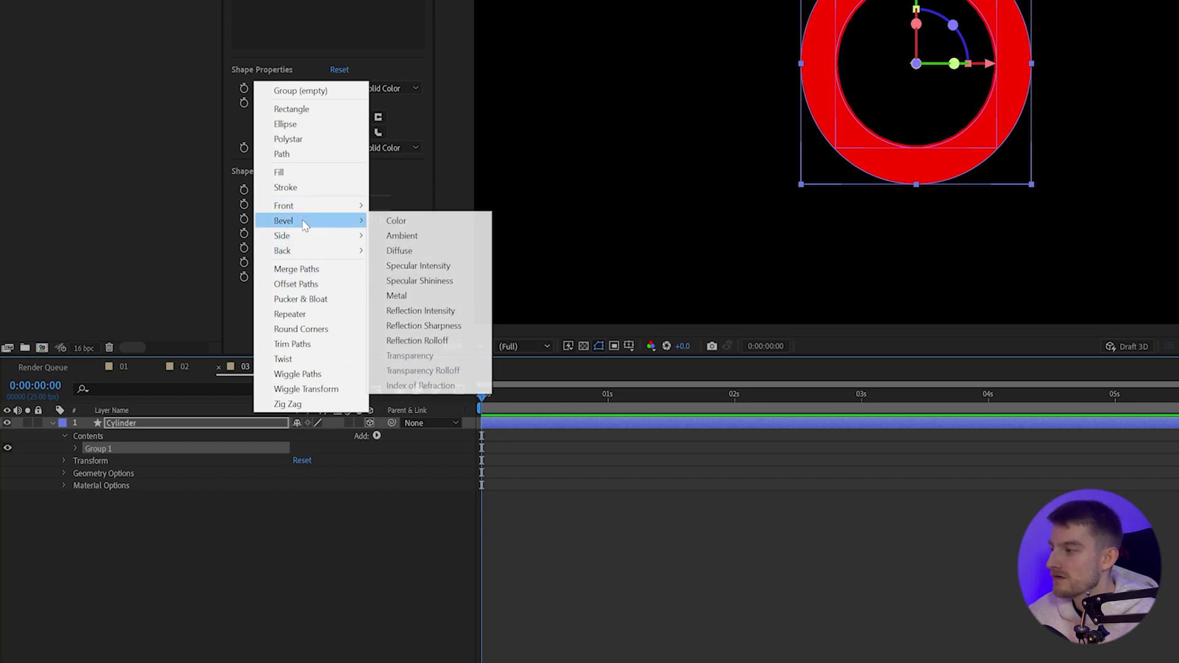
pyautogui.moveTo(301, 251)
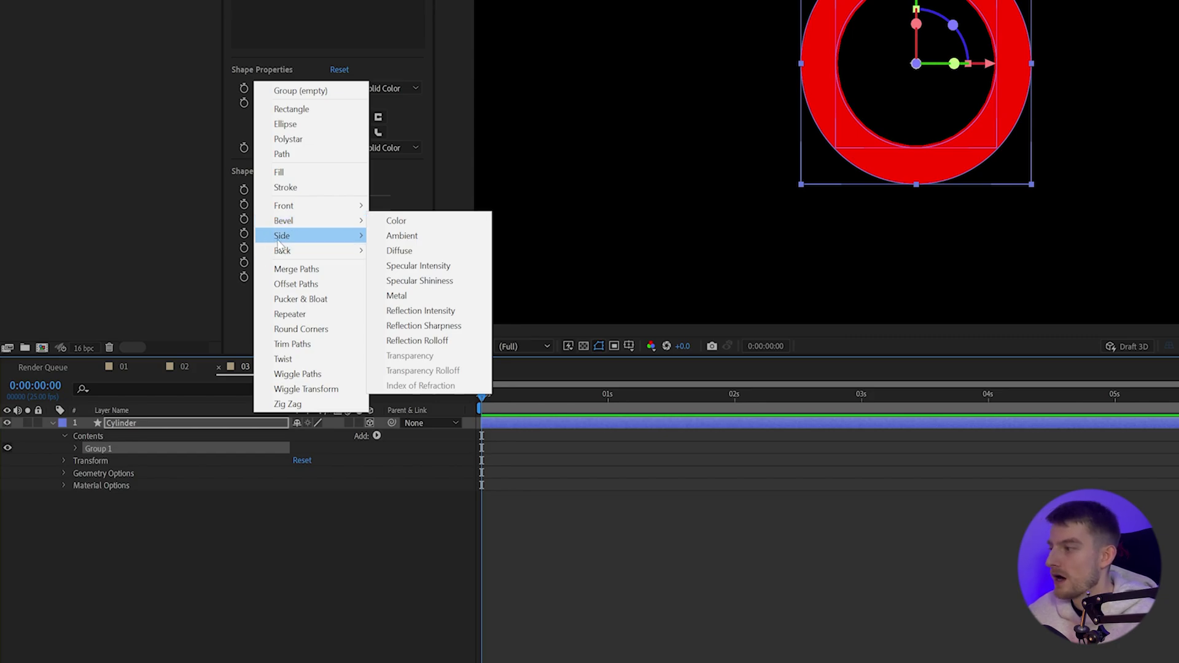
pyautogui.click(408, 239)
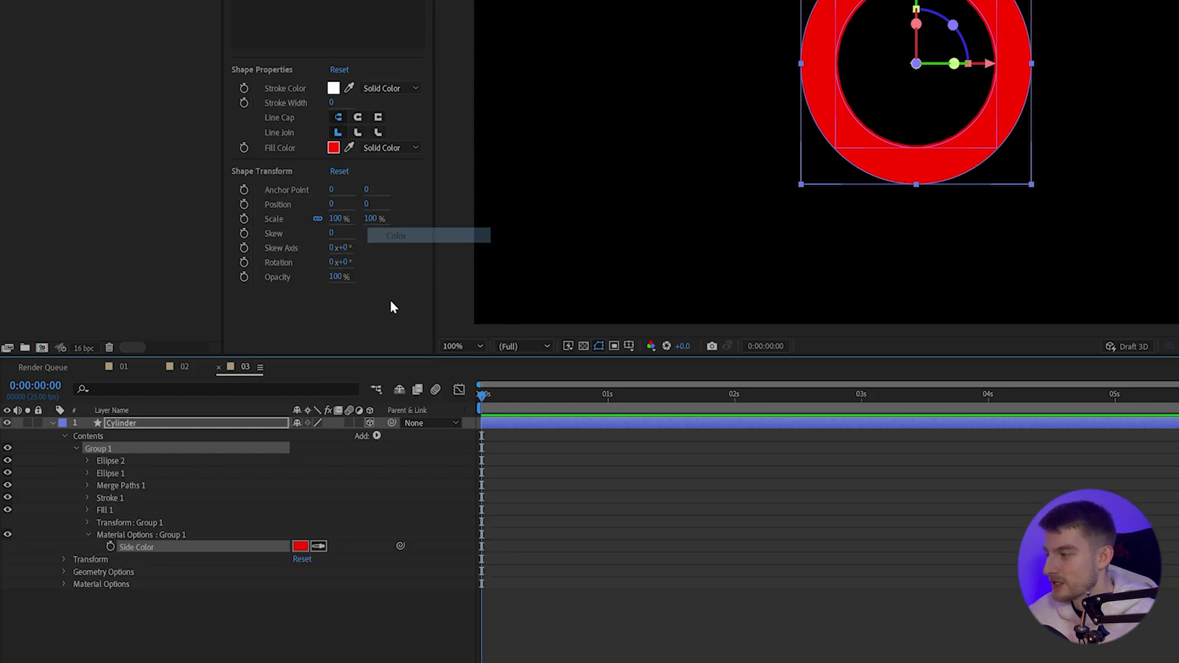
pyautogui.click(378, 436)
pyautogui.moveTo(283, 250)
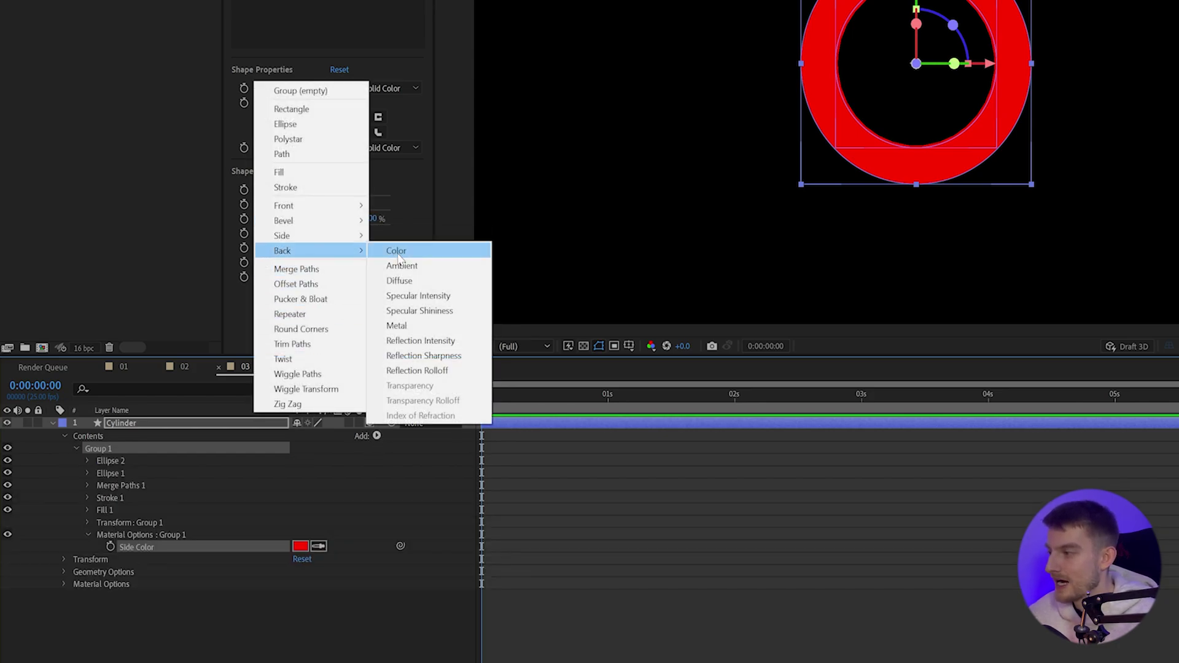
pyautogui.click(405, 253)
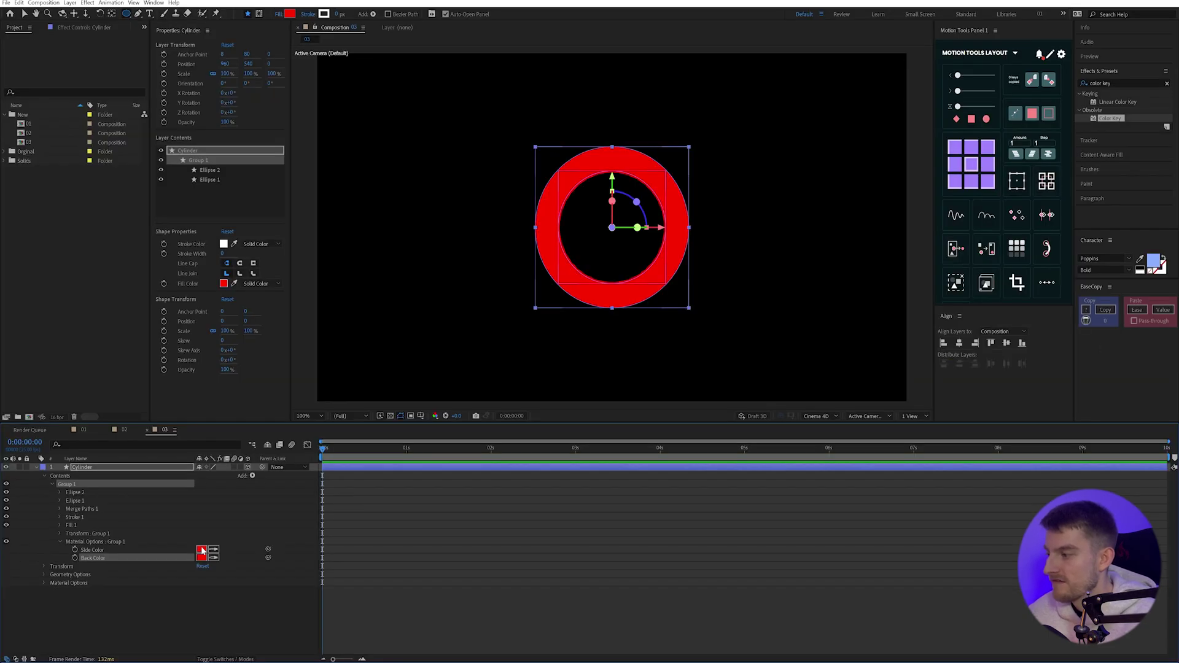
# Set Side Color to green 18FF00 and Back Color to blue 0036FF.
pyautogui.click(202, 550)
pyautogui.click(920, 412)
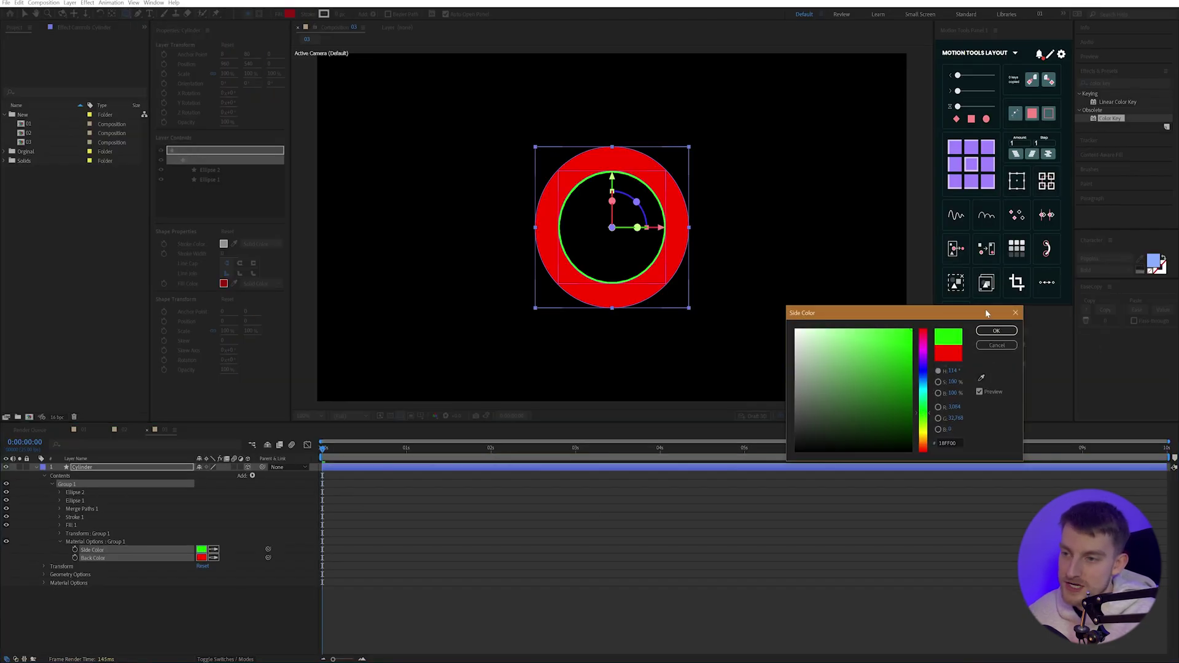
pyautogui.click(997, 331)
pyautogui.click(203, 558)
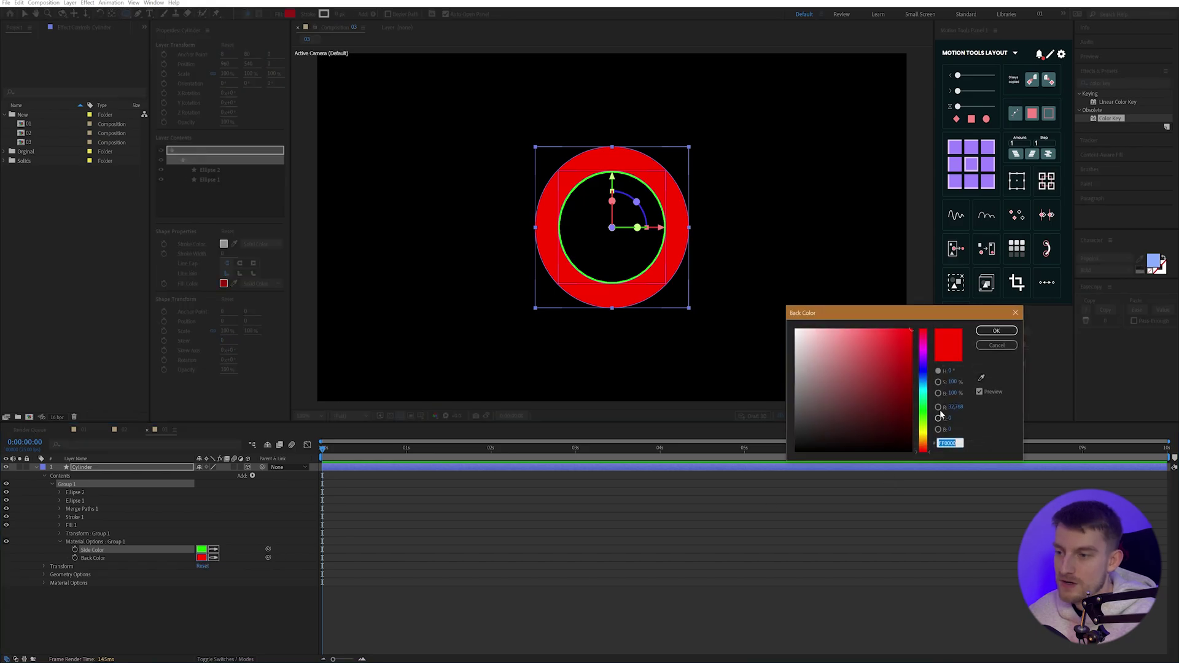
pyautogui.click(925, 382)
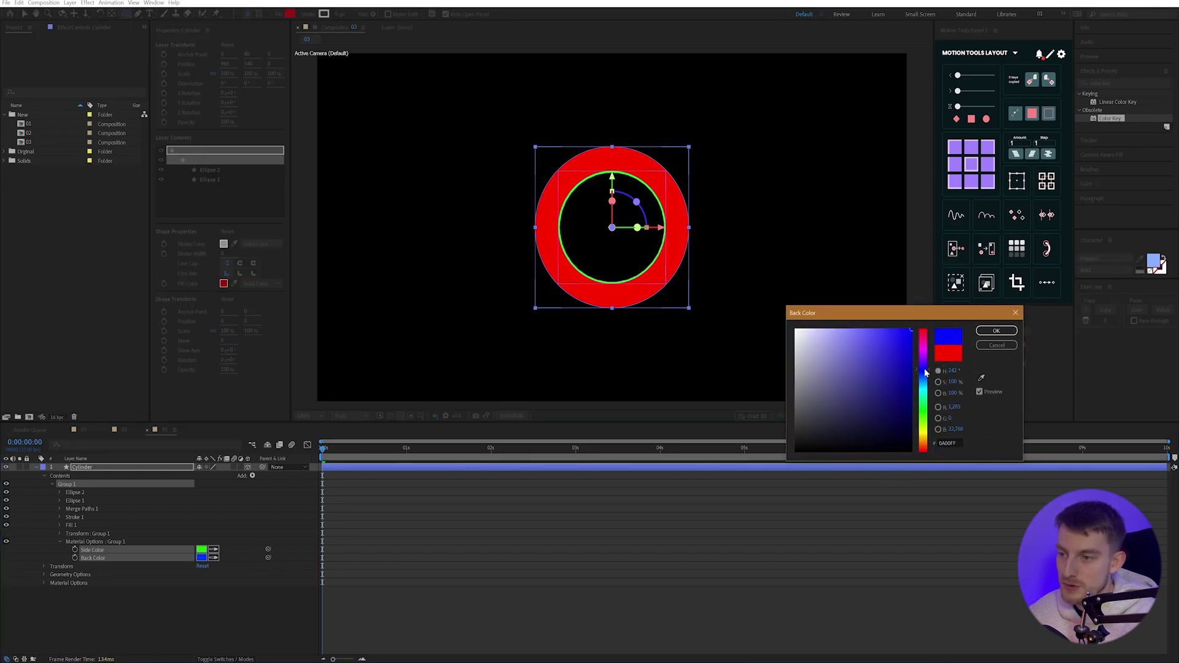
pyautogui.click(997, 331)
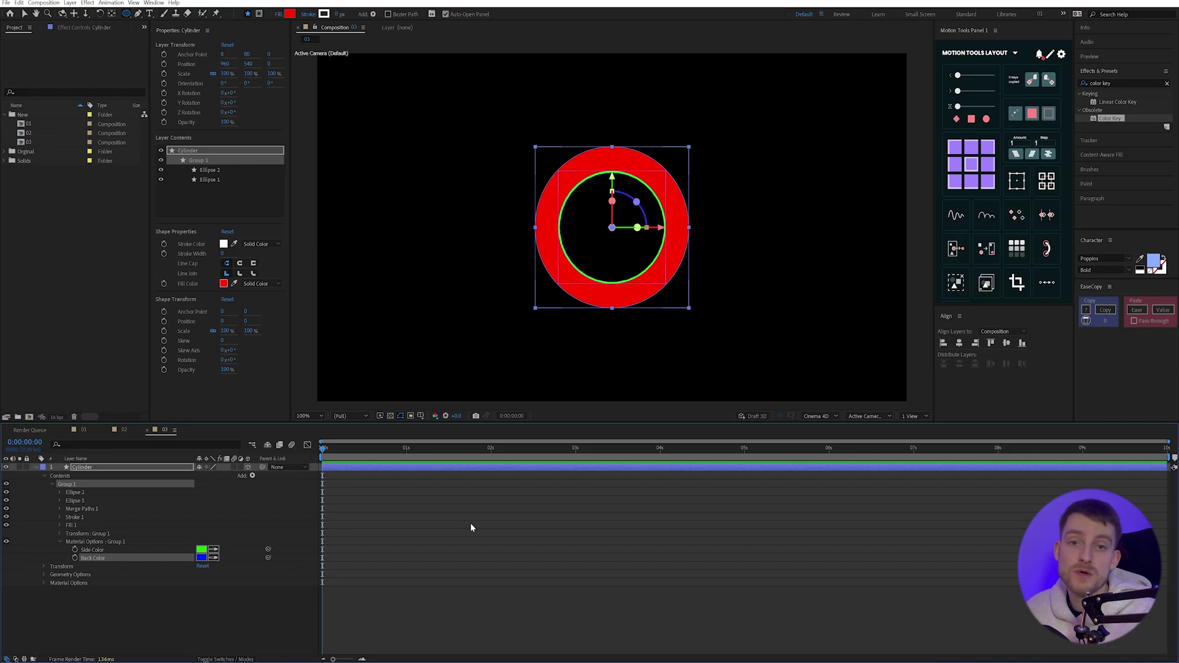
# Keyframe the ring's X Rotation from 0° at 0 seconds to 180° at 2 seconds.
pyautogui.press('r')
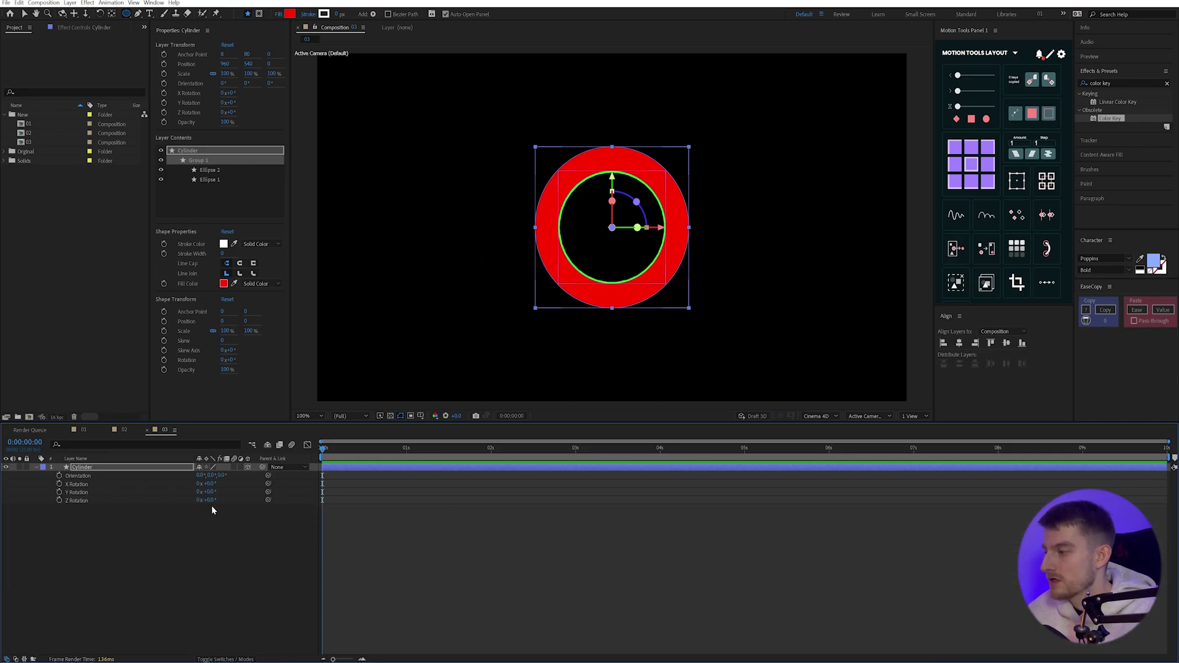
pyautogui.click(59, 484)
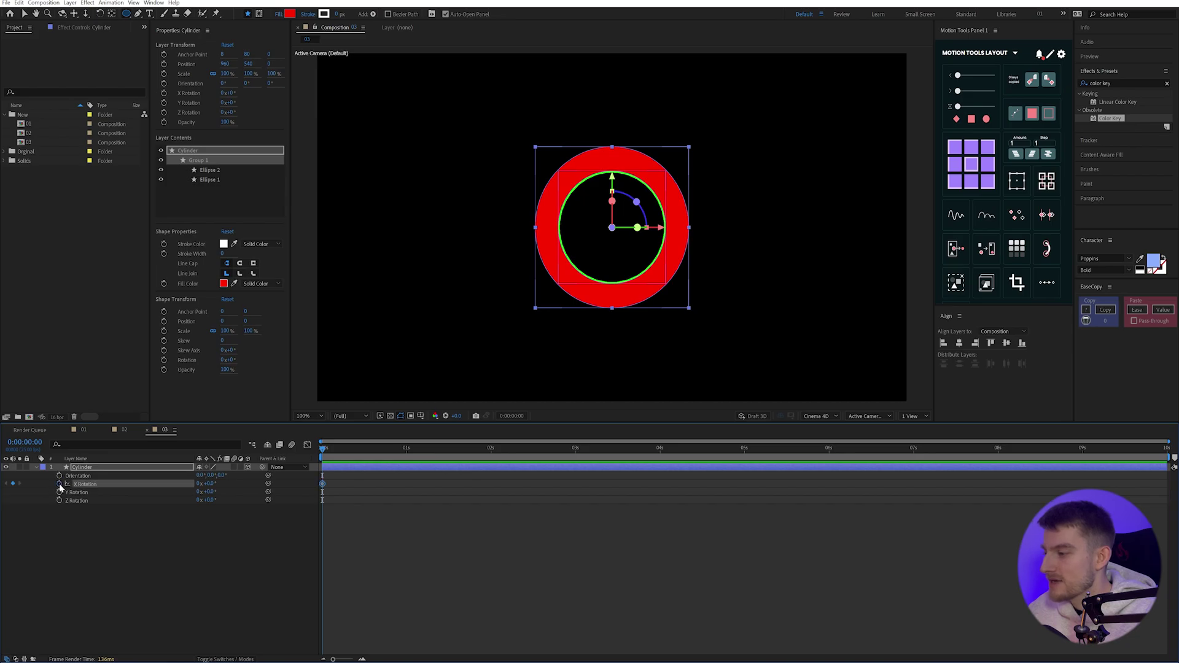
pyautogui.click(492, 450)
pyautogui.click(212, 484)
pyautogui.write('180')
pyautogui.press('Return')
# Check the mid-flip tilt, then pre-compose the ring into a comp named Cylinder.
pyautogui.click(555, 561)
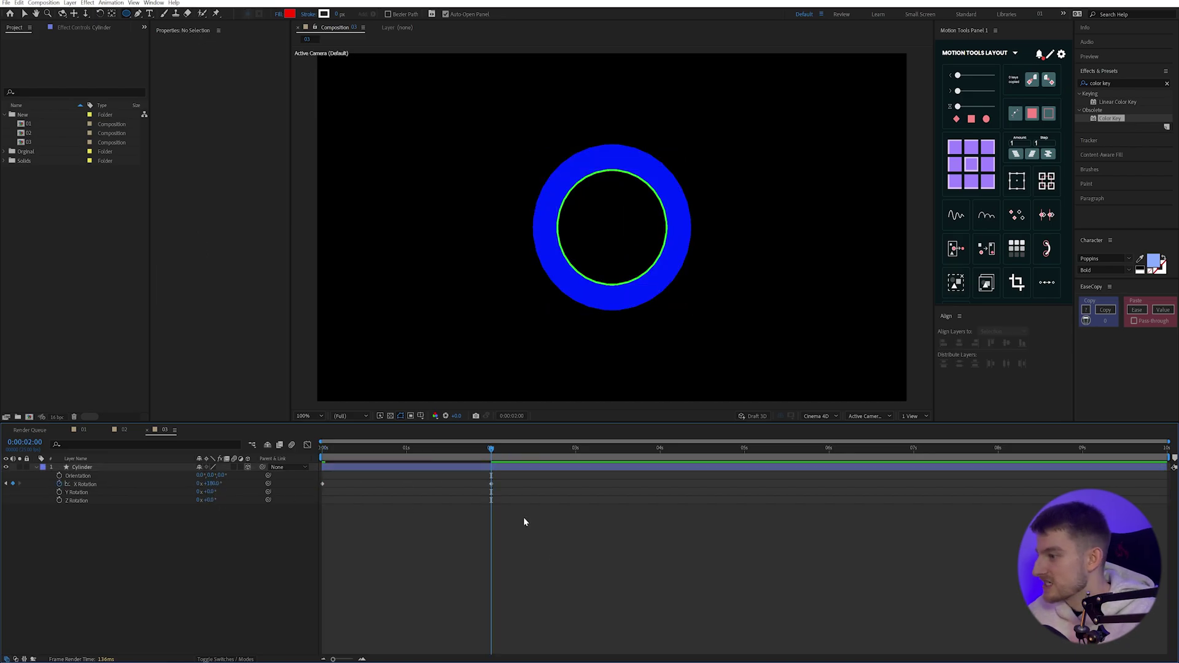
pyautogui.click(420, 448)
pyautogui.hotkey('ctrl', 'a')
pyautogui.press('Home')
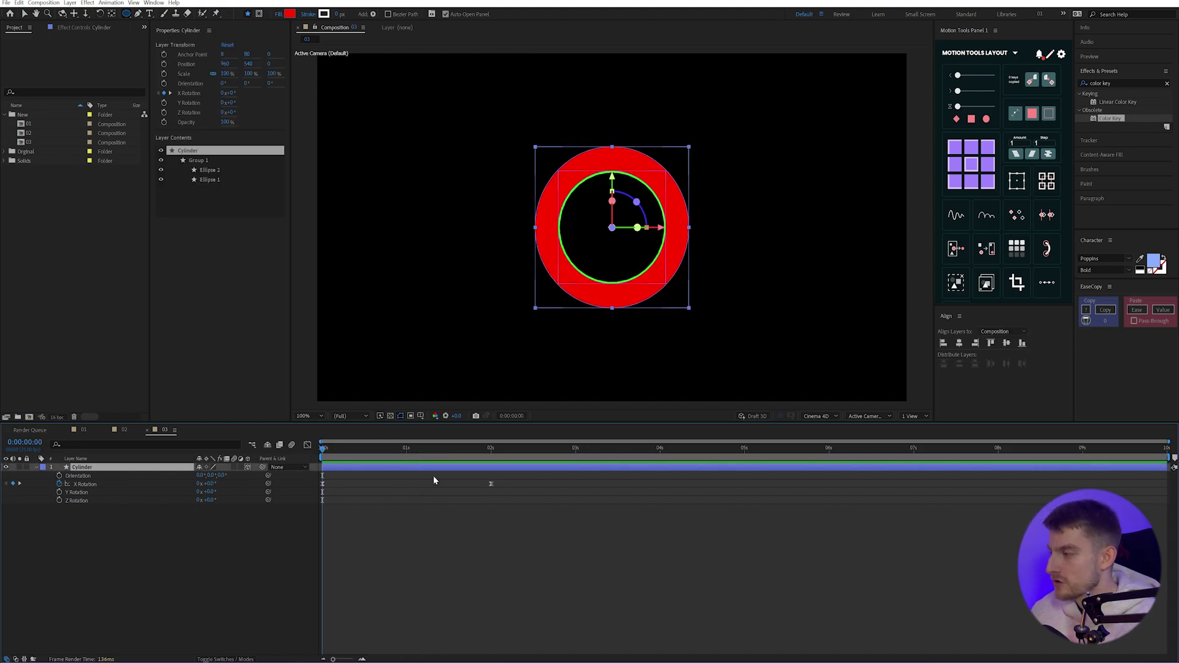
pyautogui.hotkey('ctrl', 'shift', 'c')
pyautogui.write('Cylinder')
pyautogui.press('Return')
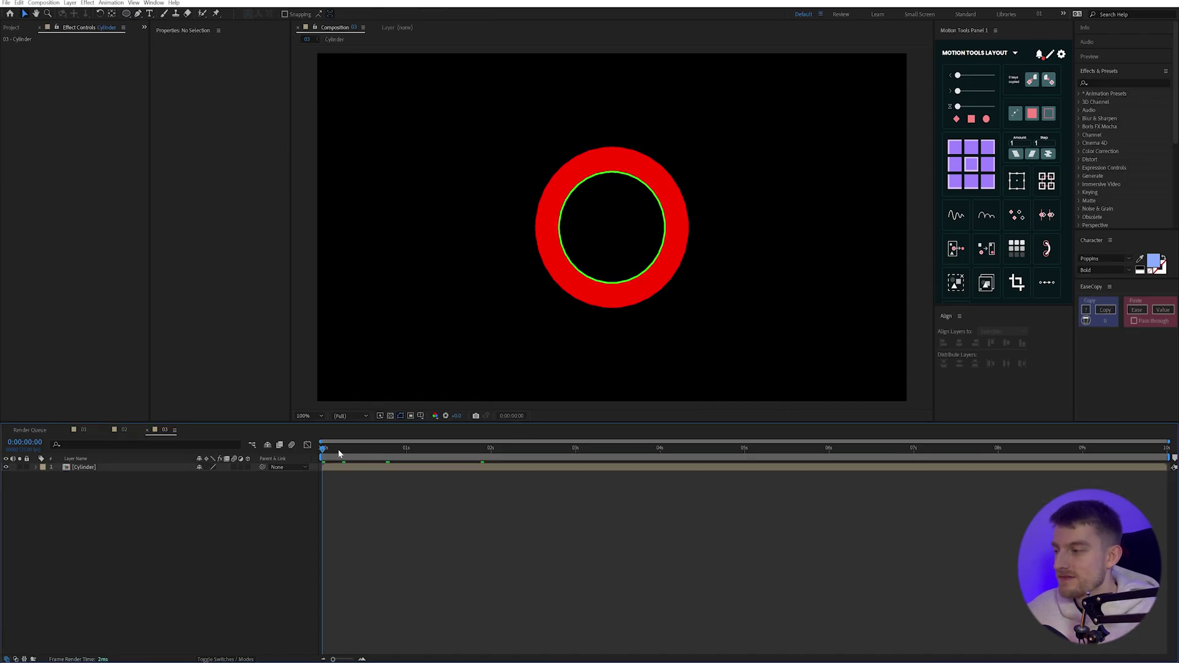
# Scrub and play back the Cylinder precomp's flip animation.
pyautogui.moveTo(339, 453); pyautogui.dragTo(417, 439)
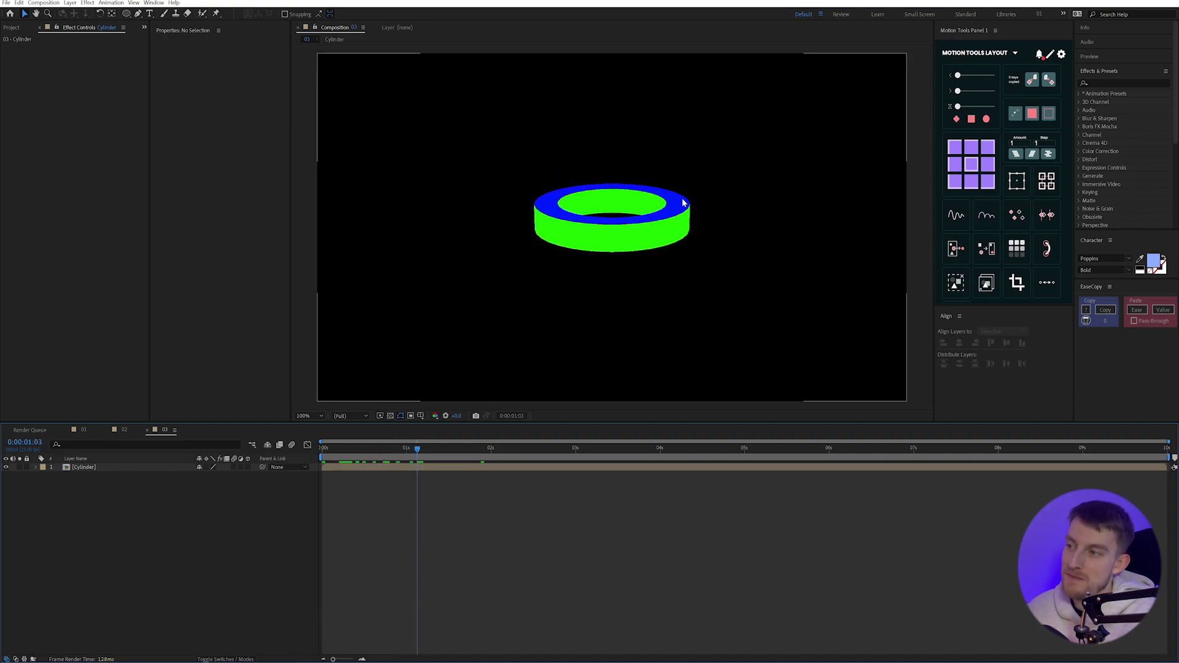
pyautogui.press('space')
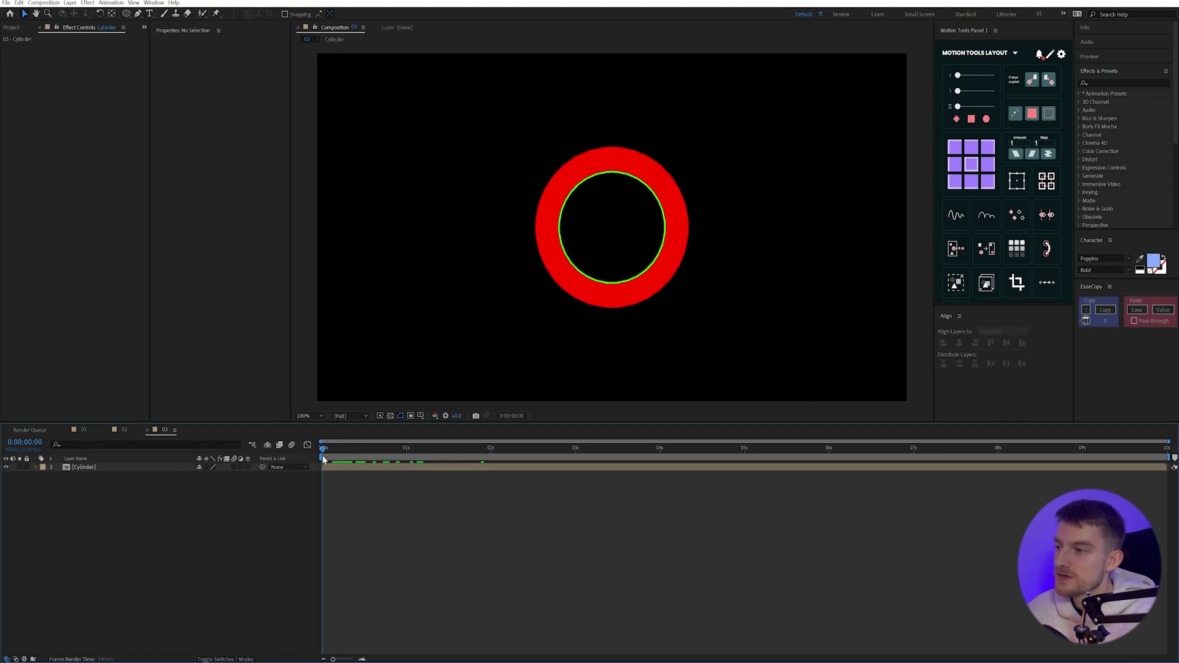
pyautogui.press('space')
# Duplicate the Cylinder precomp layer twice and name the top copy Cylinder Face.
pyautogui.click(110, 469)
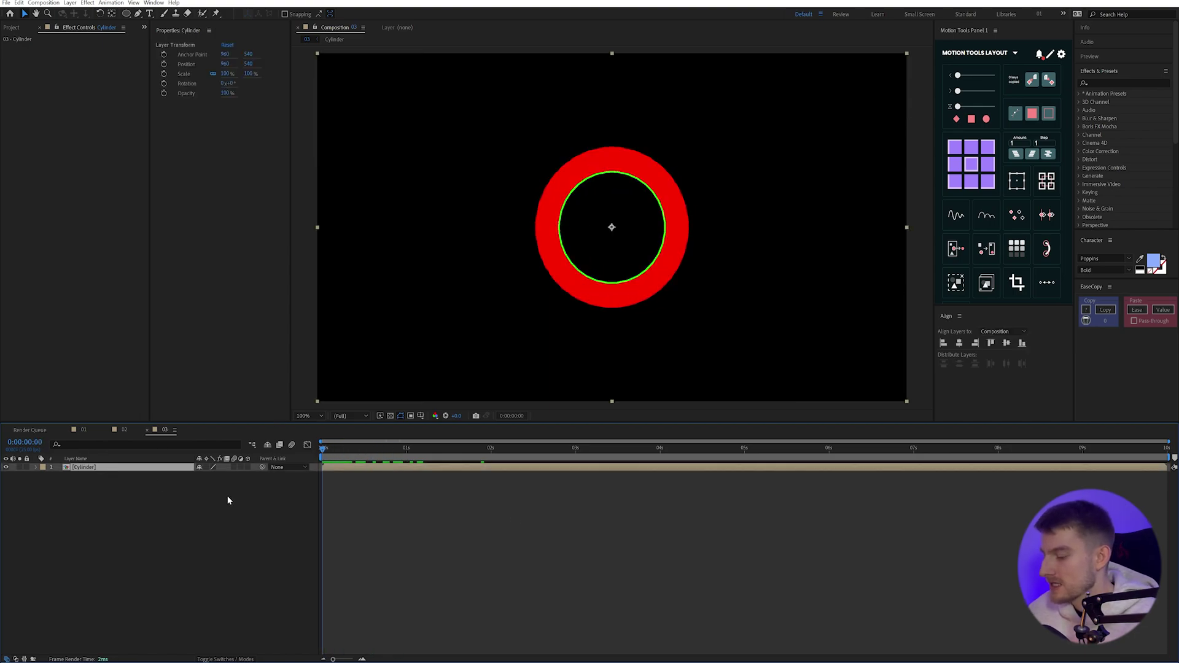
pyautogui.hotkey('ctrl', 'd')
pyautogui.hotkey('ctrl', 'd')
pyautogui.click(133, 516)
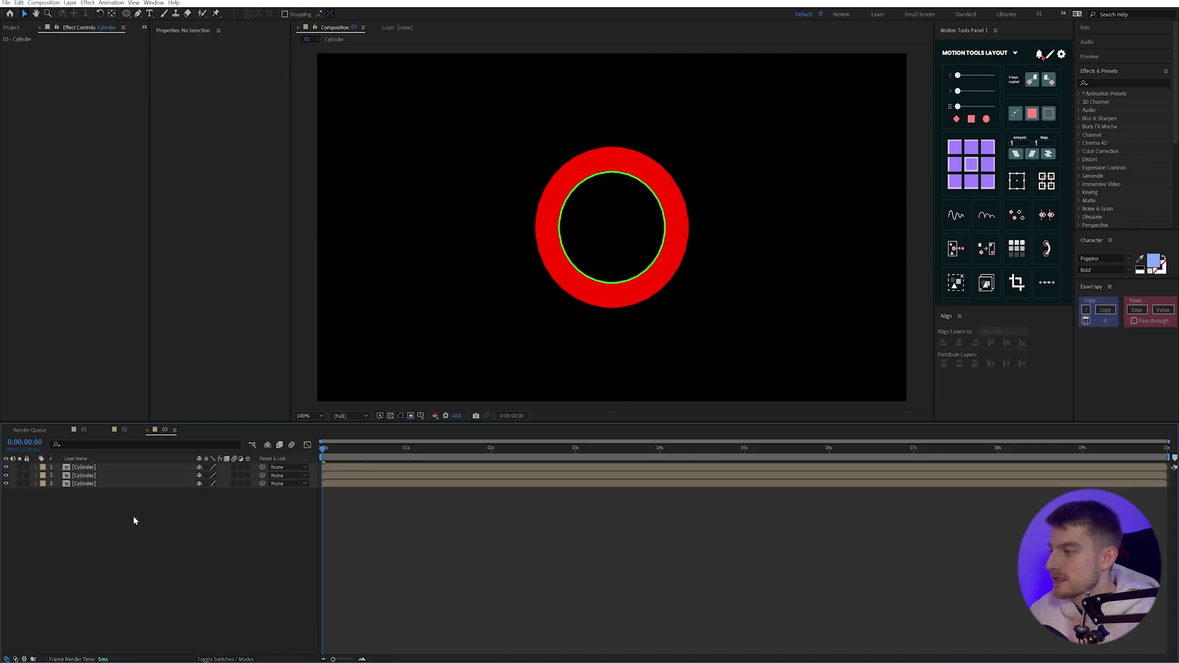
pyautogui.click(85, 468)
pyautogui.press('Return')
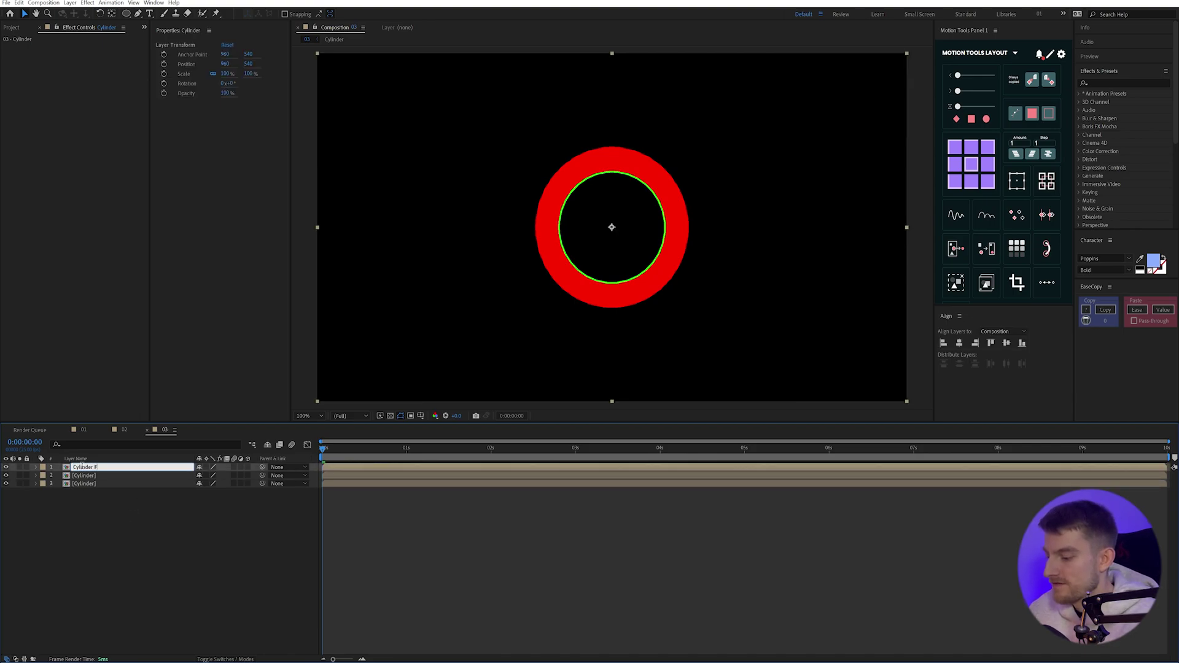
pyautogui.press('Return')
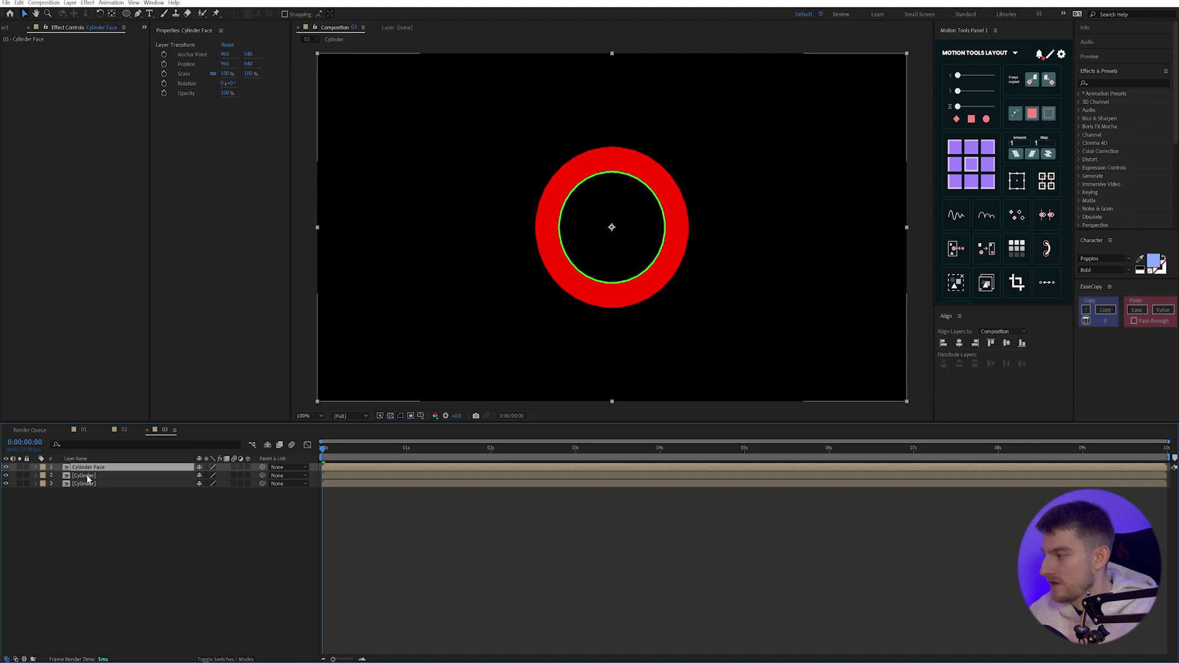
# Rename the second and third copies Cylinder Side and Cylinder Back.
pyautogui.click(86, 477)
pyautogui.press('Return')
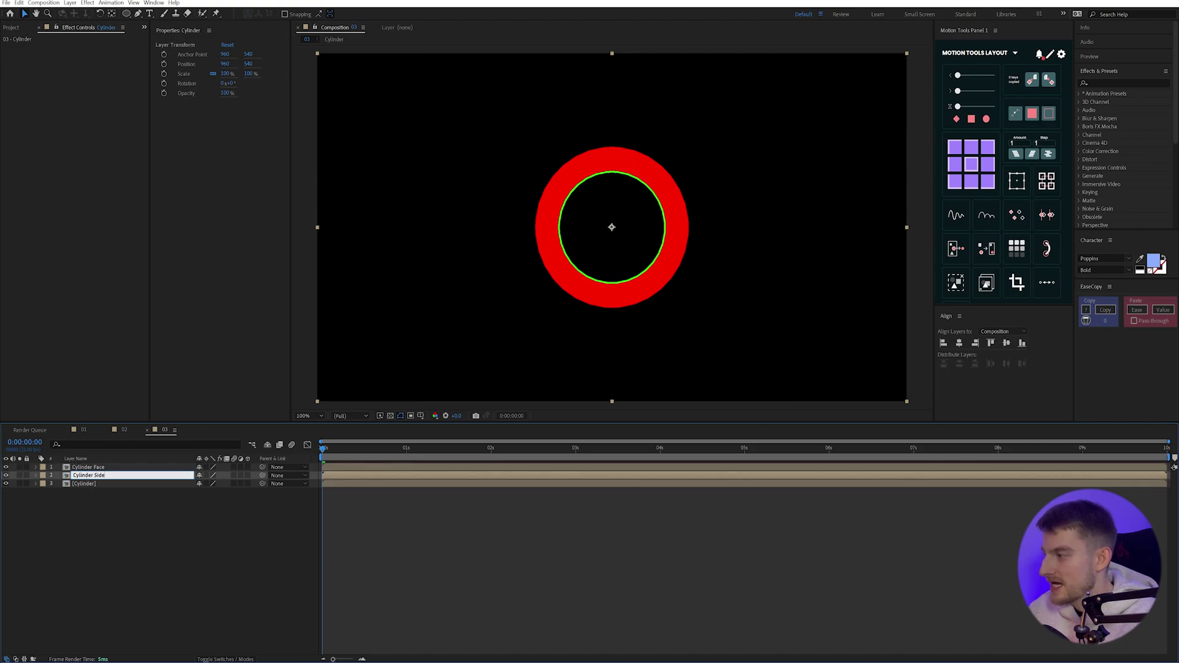
pyautogui.write('Side')
pyautogui.press('Return')
pyautogui.click(87, 483)
pyautogui.press('Return')
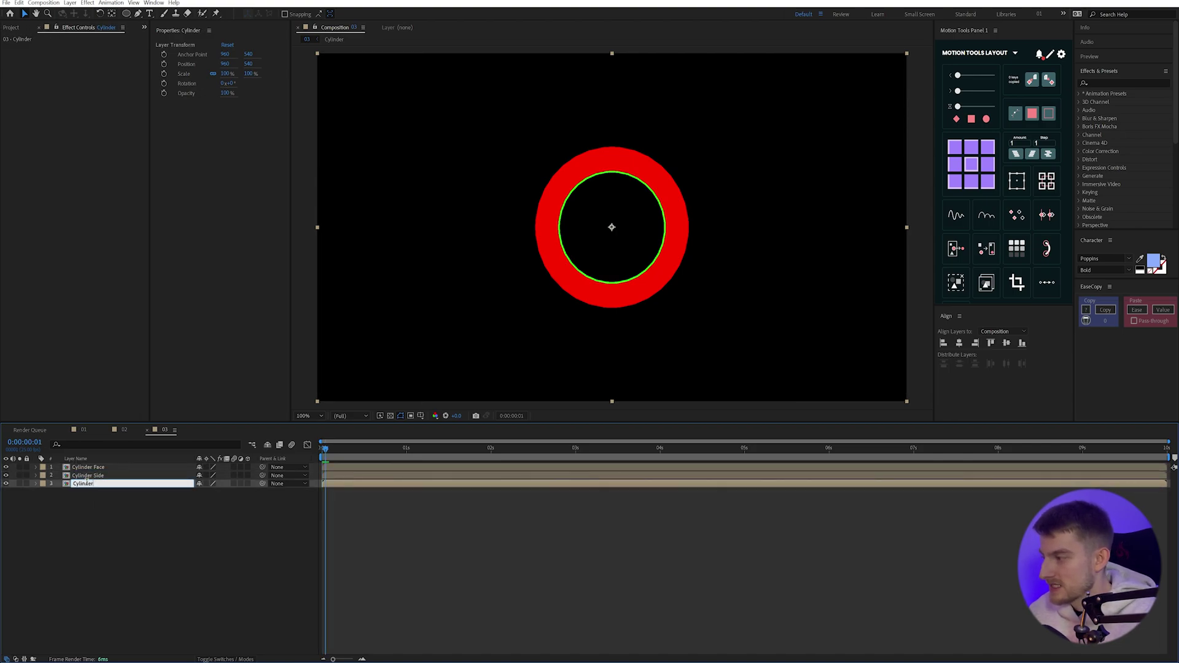
pyautogui.write('Back')
pyautogui.press('Return')
pyautogui.click(169, 535)
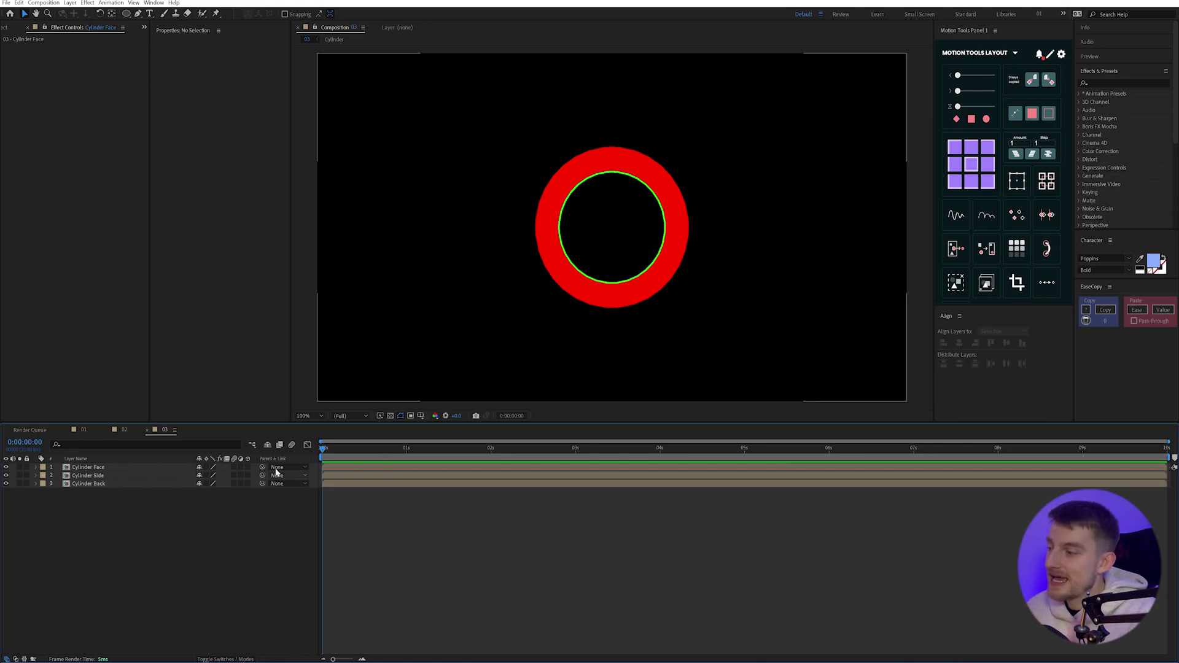
# Preview the ring, then search 'color ke' in Effects & Presets.
pyautogui.moveTo(324, 446); pyautogui.dragTo(438, 447)
pyautogui.click(1130, 82)
pyautogui.write('color ke')
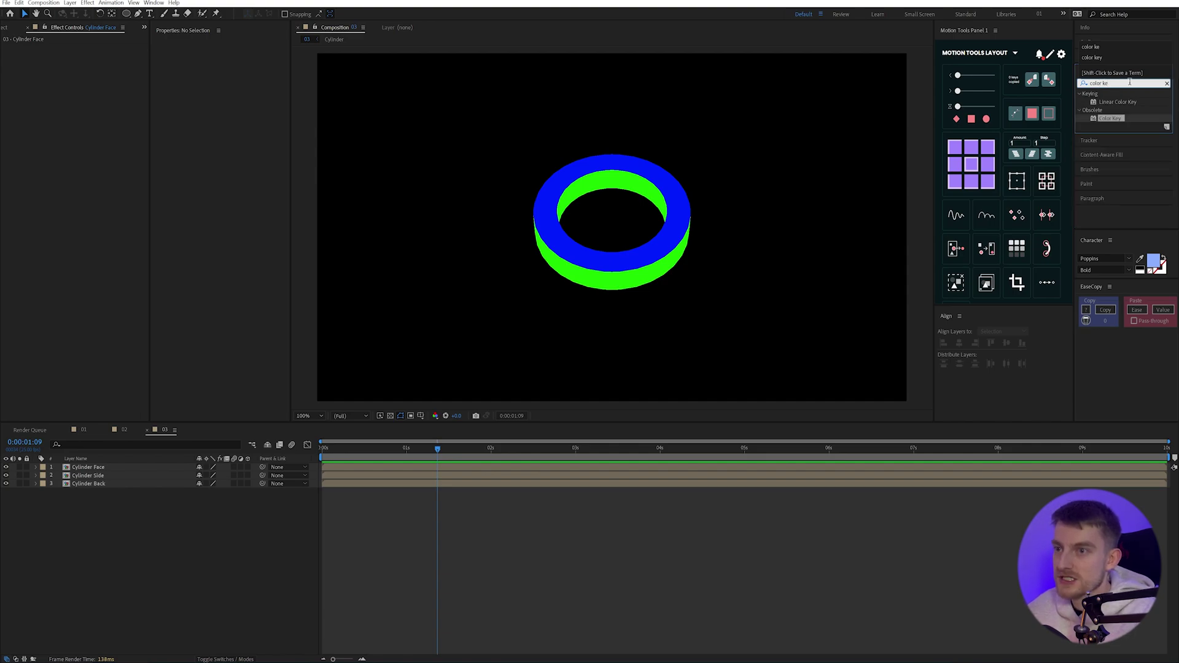
# Apply Linear Color Key to Cylinder Face and key out the ring's blue band.
pyautogui.moveTo(1115, 103); pyautogui.dragTo(169, 472)
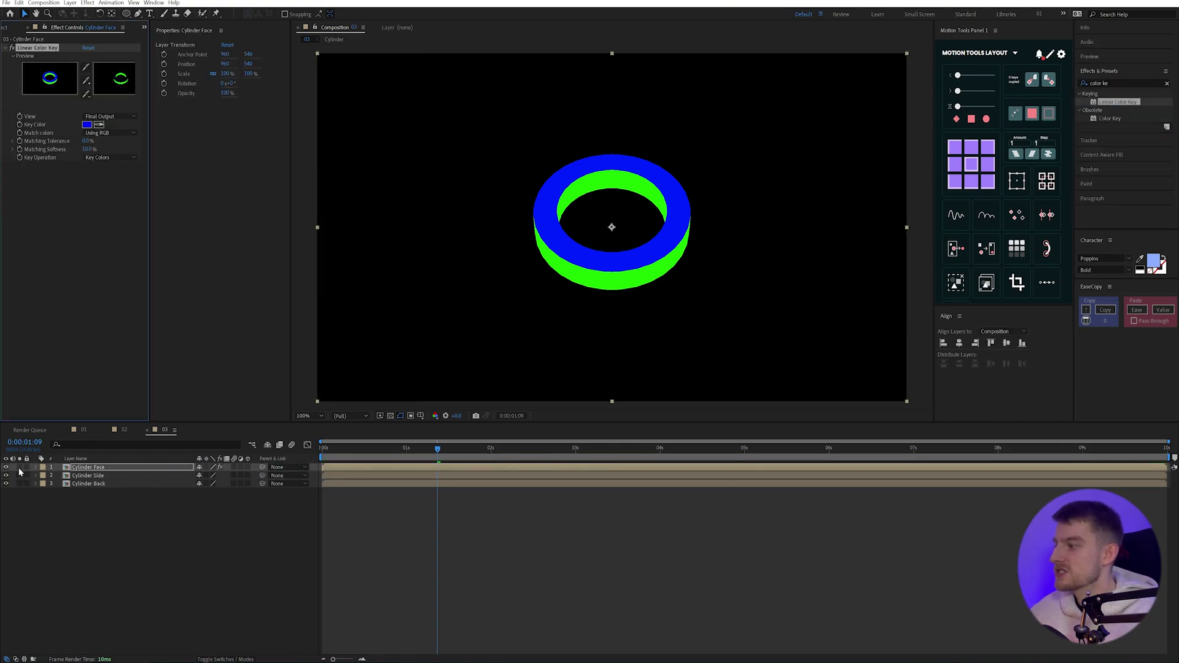
pyautogui.moveTo(436, 448)
pyautogui.mouseDown()
pyautogui.moveTo(312, 462)
pyautogui.moveTo(423, 462)
pyautogui.mouseUp()
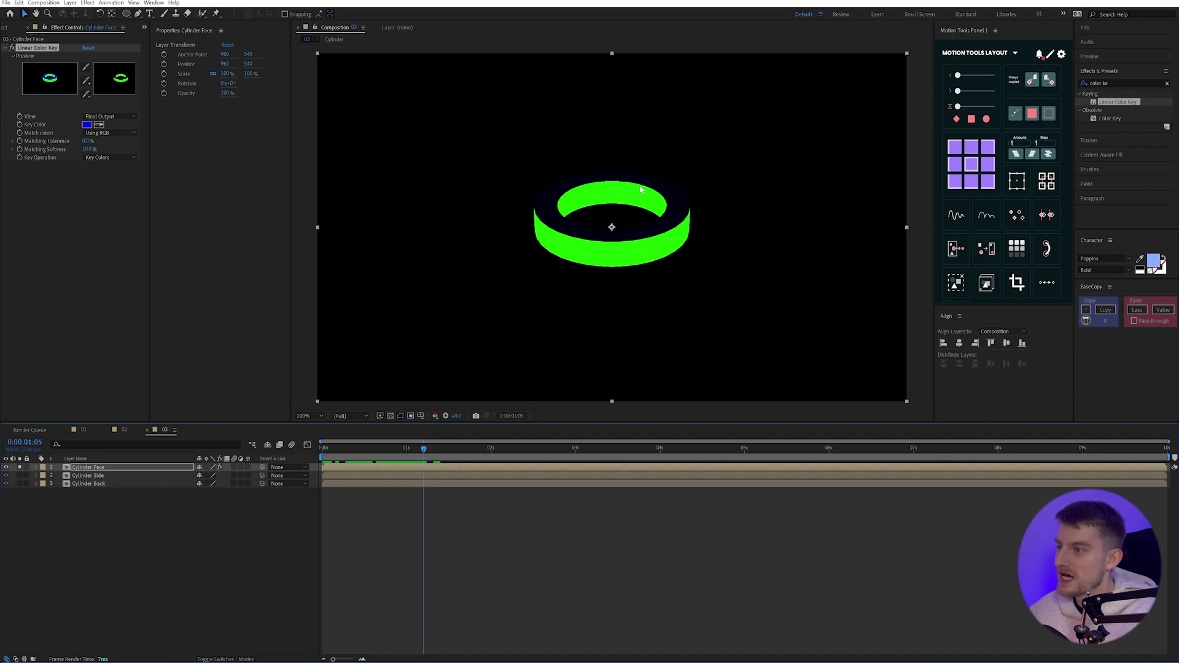
pyautogui.click(98, 125)
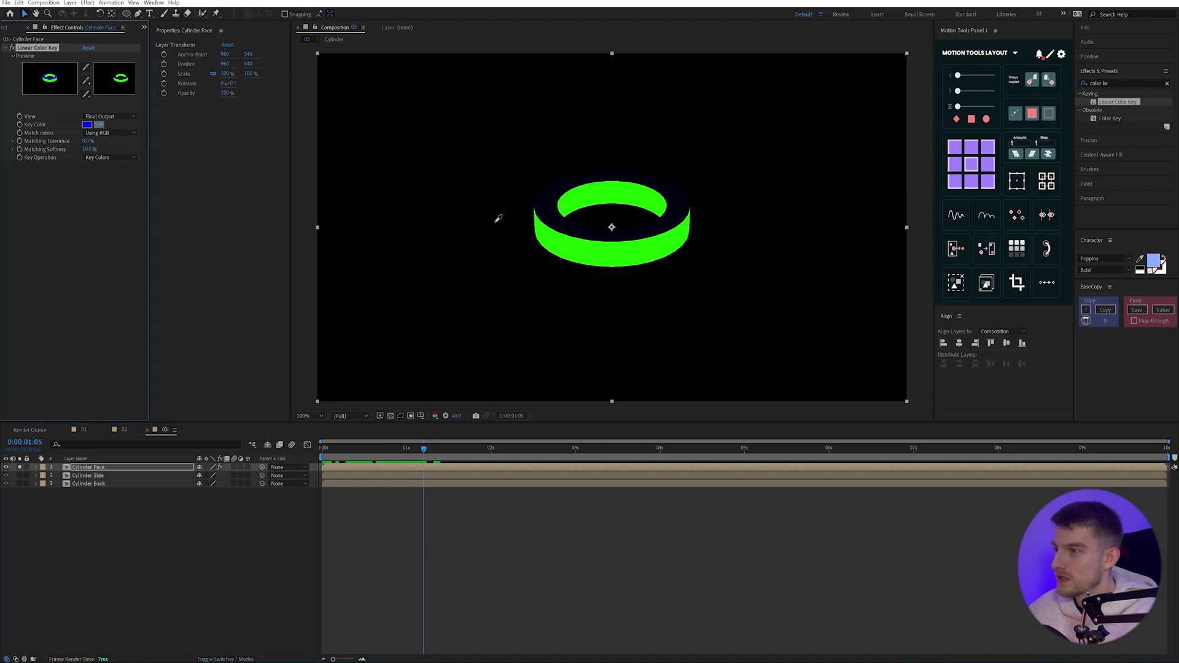
pyautogui.click(552, 211)
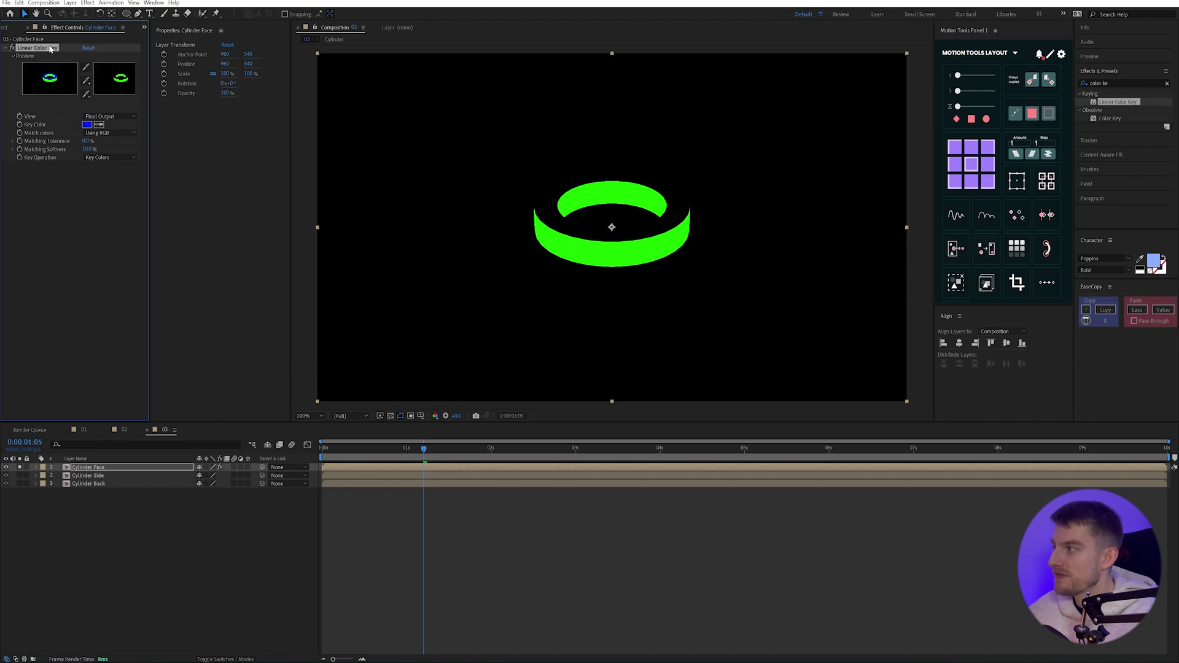
# Duplicate the key to also remove the green side, then preview the red face.
pyautogui.hotkey('ctrl', 'd')
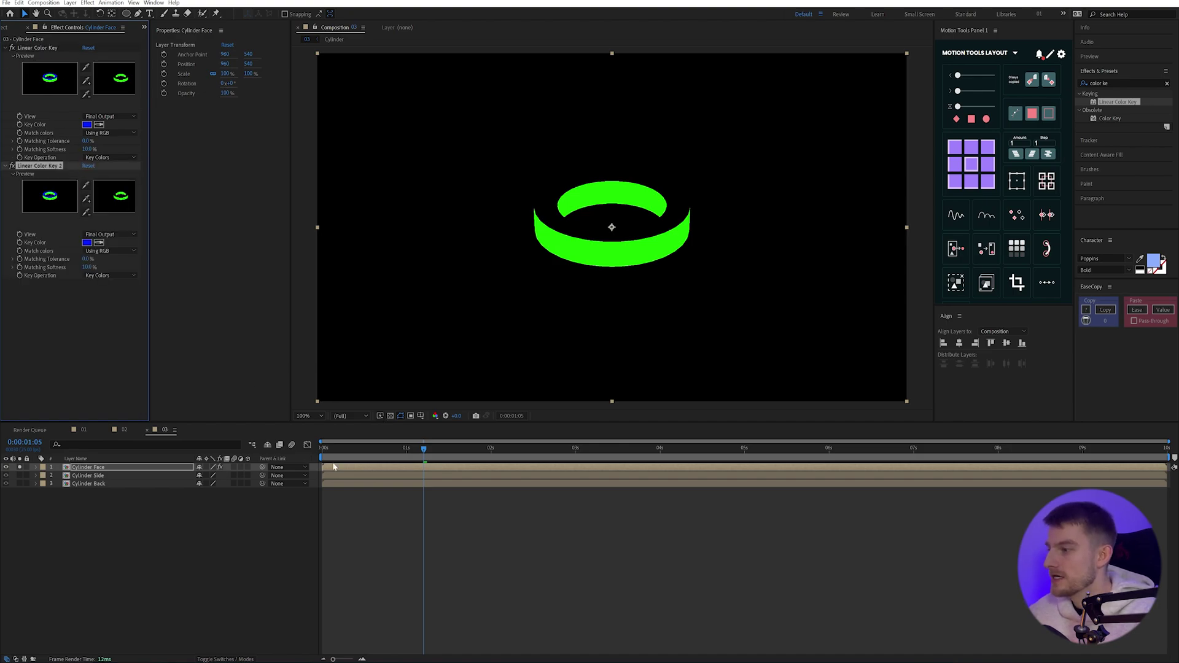
pyautogui.moveTo(395, 451); pyautogui.dragTo(387, 450)
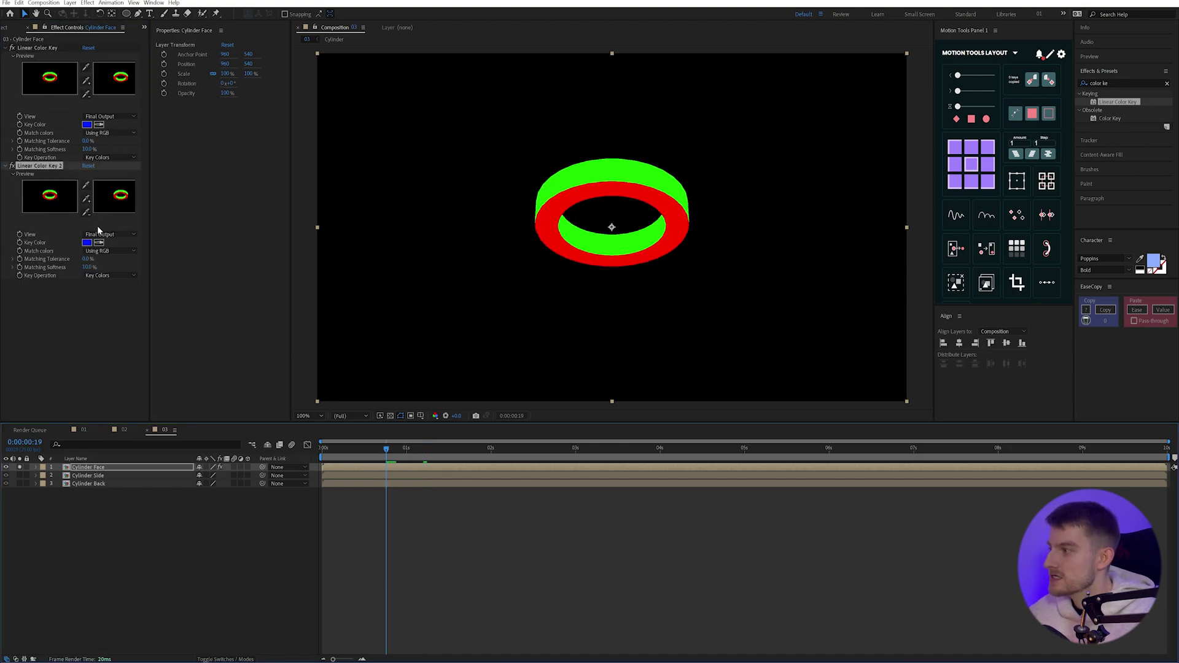
pyautogui.click(99, 243)
pyautogui.click(578, 172)
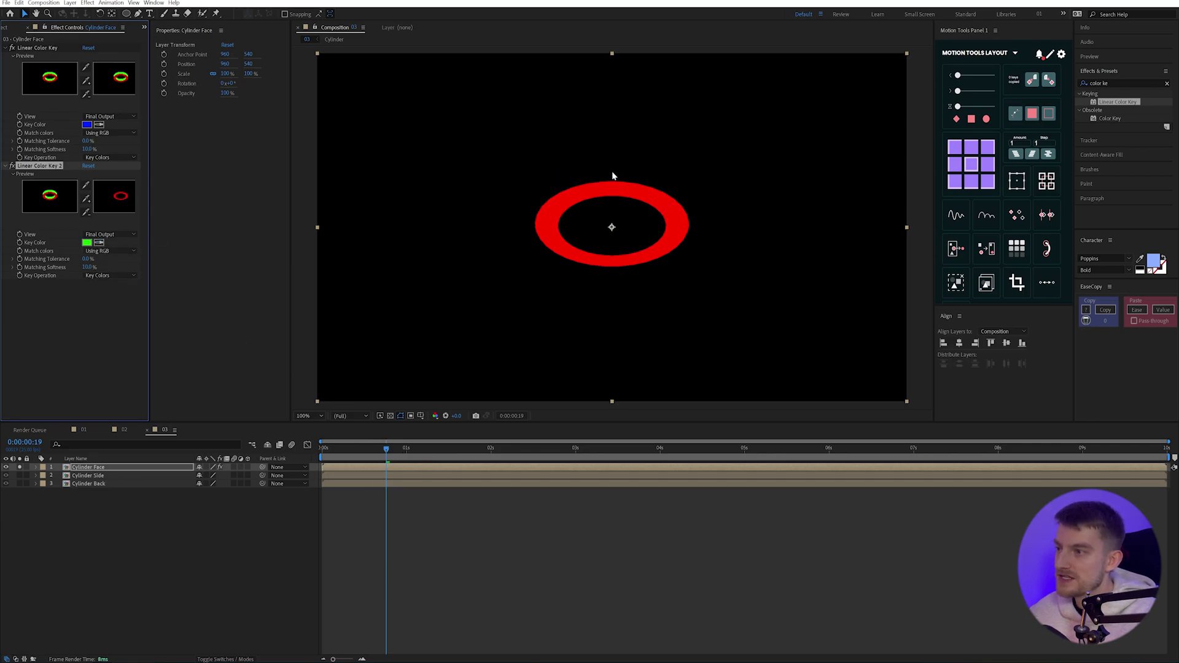
pyautogui.moveTo(388, 451); pyautogui.dragTo(363, 472)
pyautogui.press('Home')
pyautogui.click(286, 492)
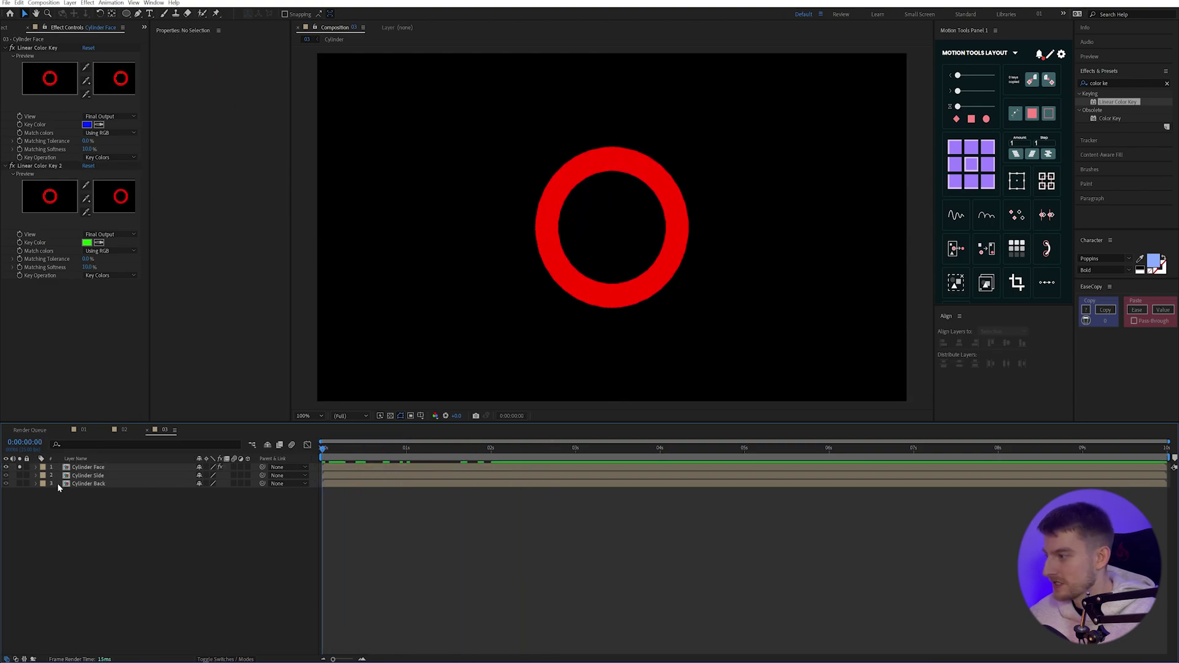
# Copy both colour keys onto Cylinder Side, re-picking the second key to remove red.
pyautogui.click(61, 167)
pyautogui.keyDown('ctrl'); pyautogui.click(35, 48); pyautogui.keyUp('ctrl')
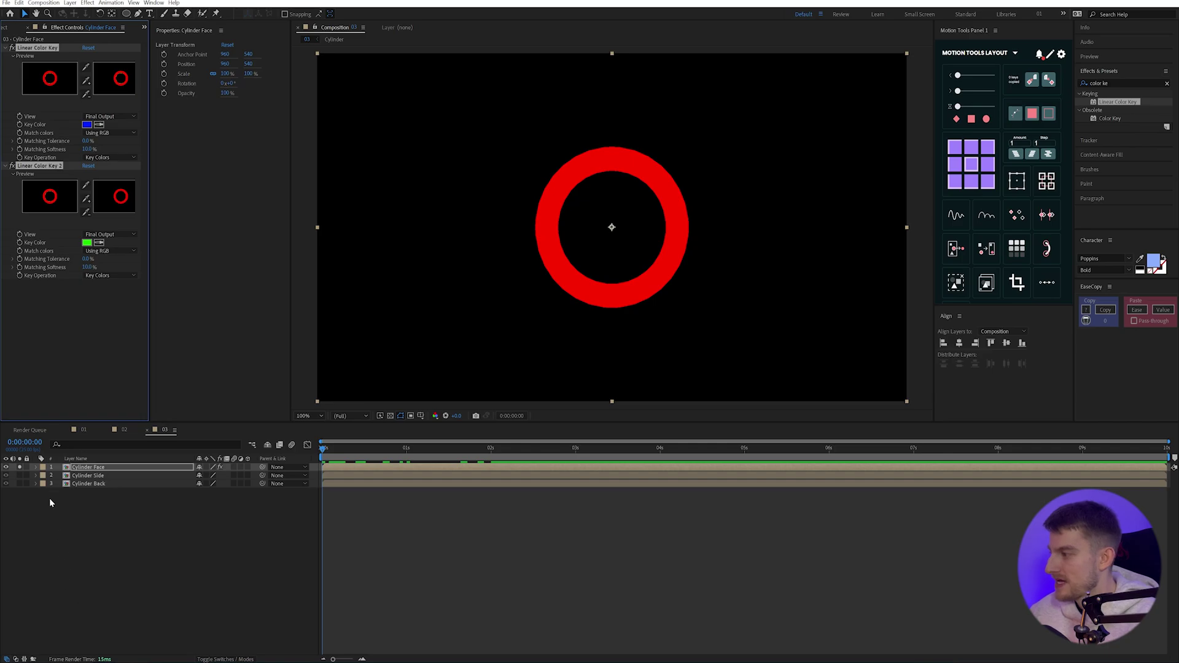
pyautogui.click(21, 468)
pyautogui.click(108, 475)
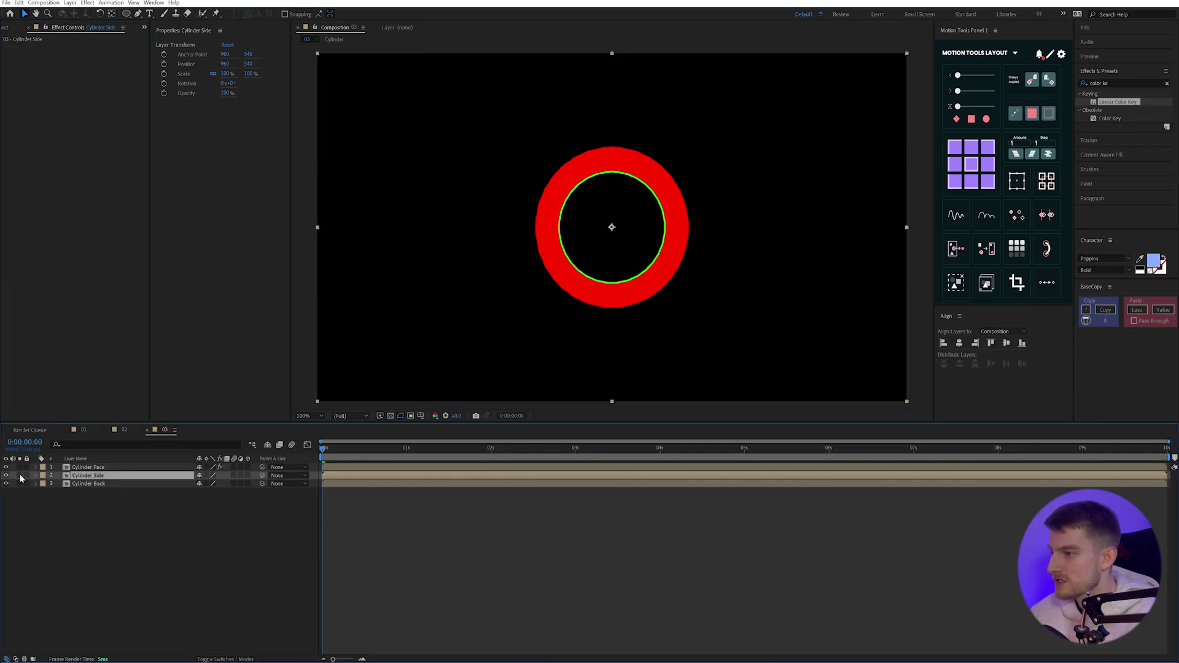
pyautogui.hotkey('ctrl', 'v')
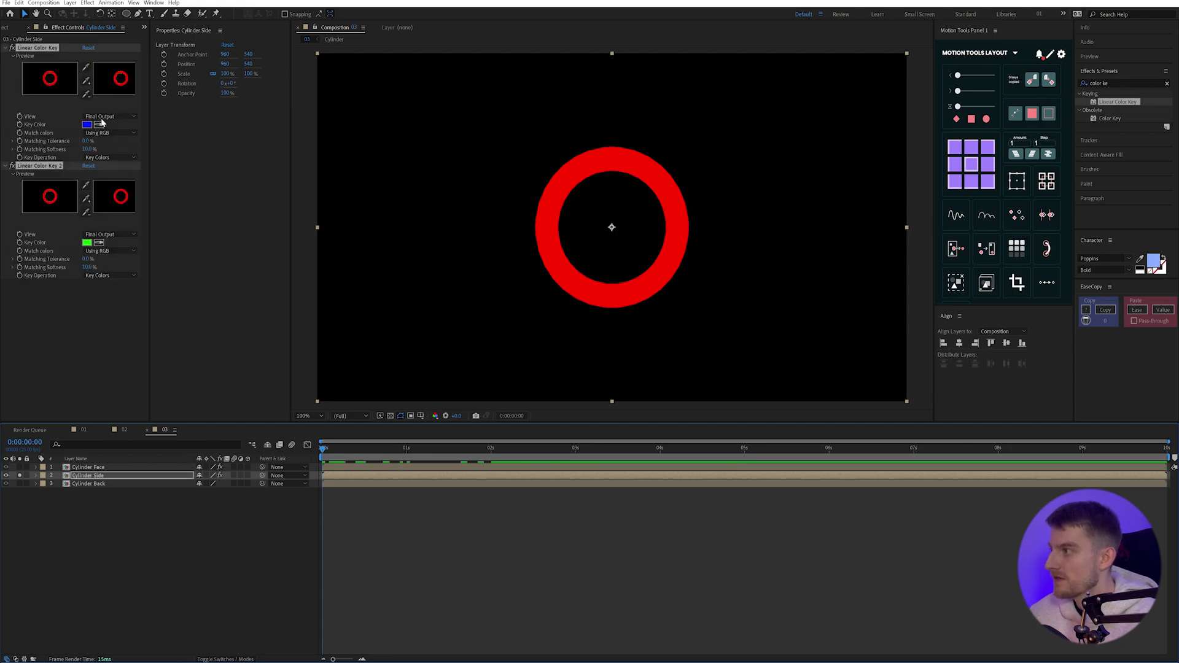
pyautogui.click(557, 207)
pyautogui.click(491, 561)
pyautogui.press('space')
pyautogui.press('space')
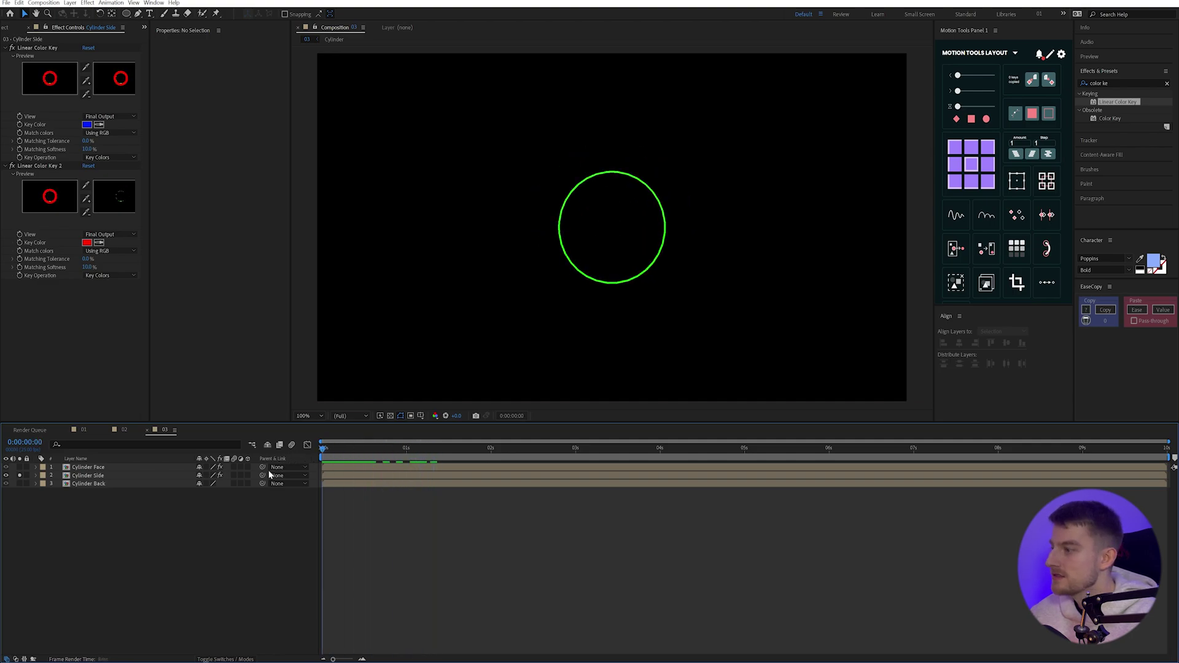
pyautogui.click(20, 475)
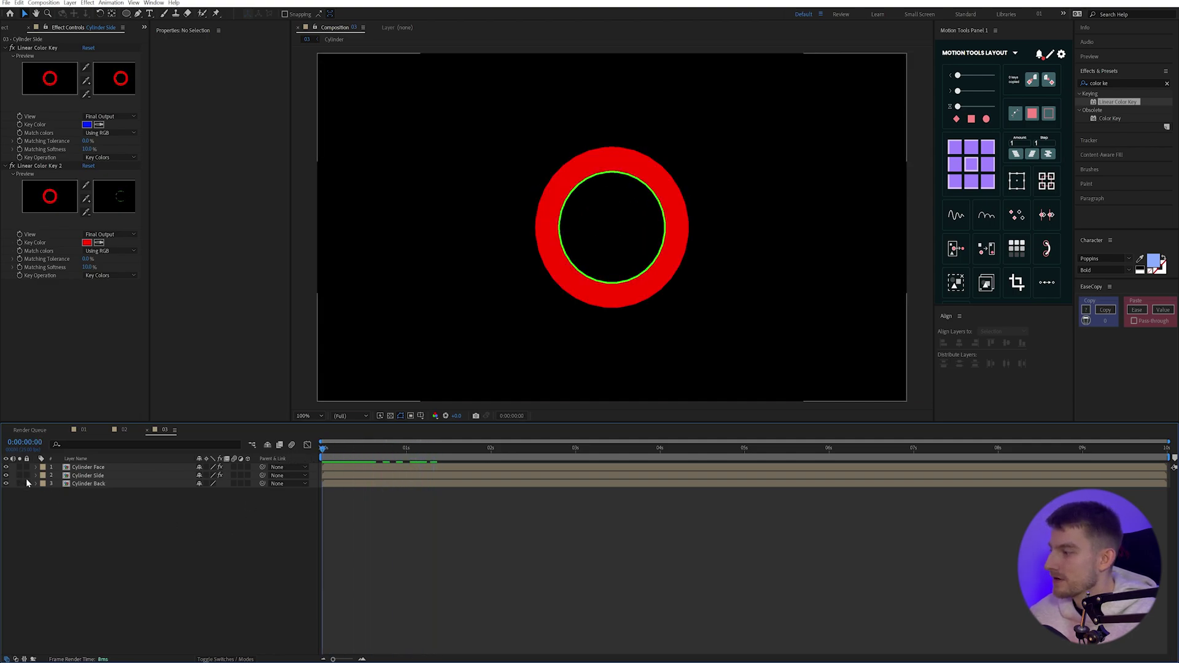
# Paste the keys onto Cylinder Back, re-picking the first key to remove red, and preview.
pyautogui.click(98, 484)
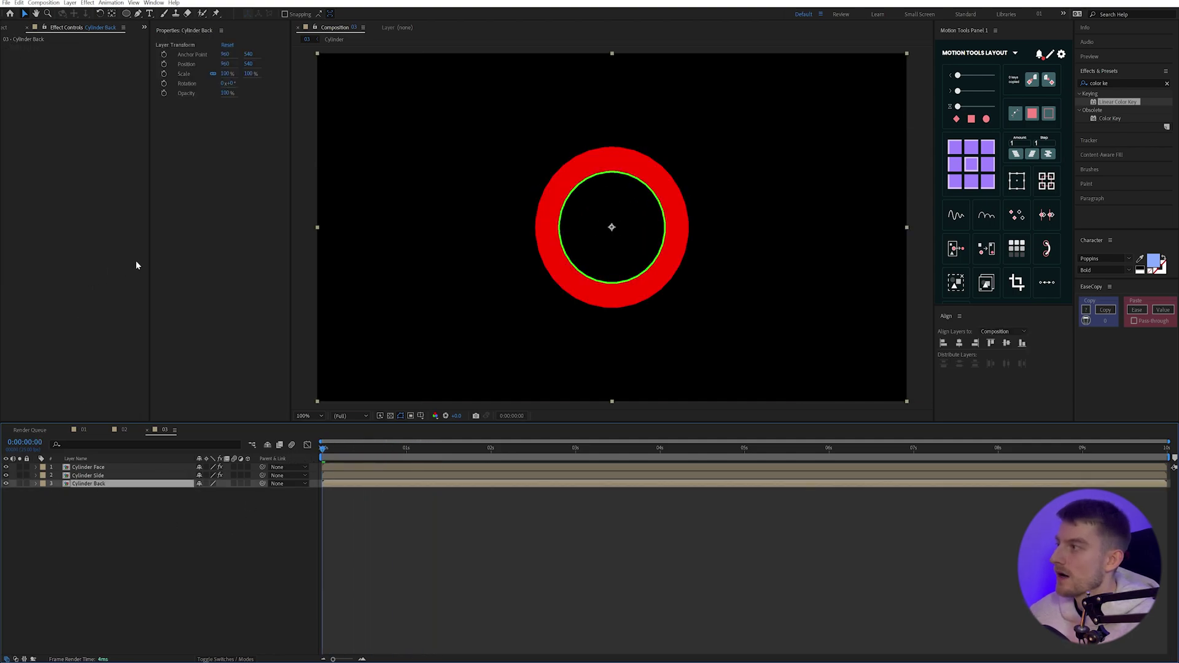
pyautogui.hotkey('ctrl', 'v')
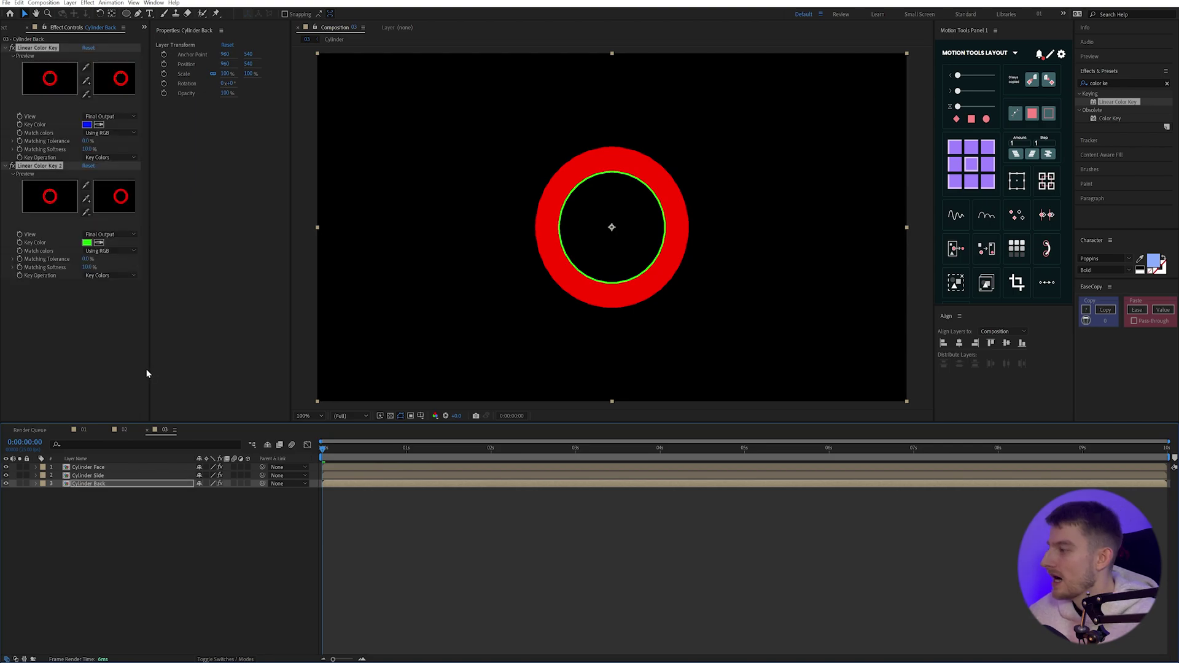
pyautogui.click(99, 126)
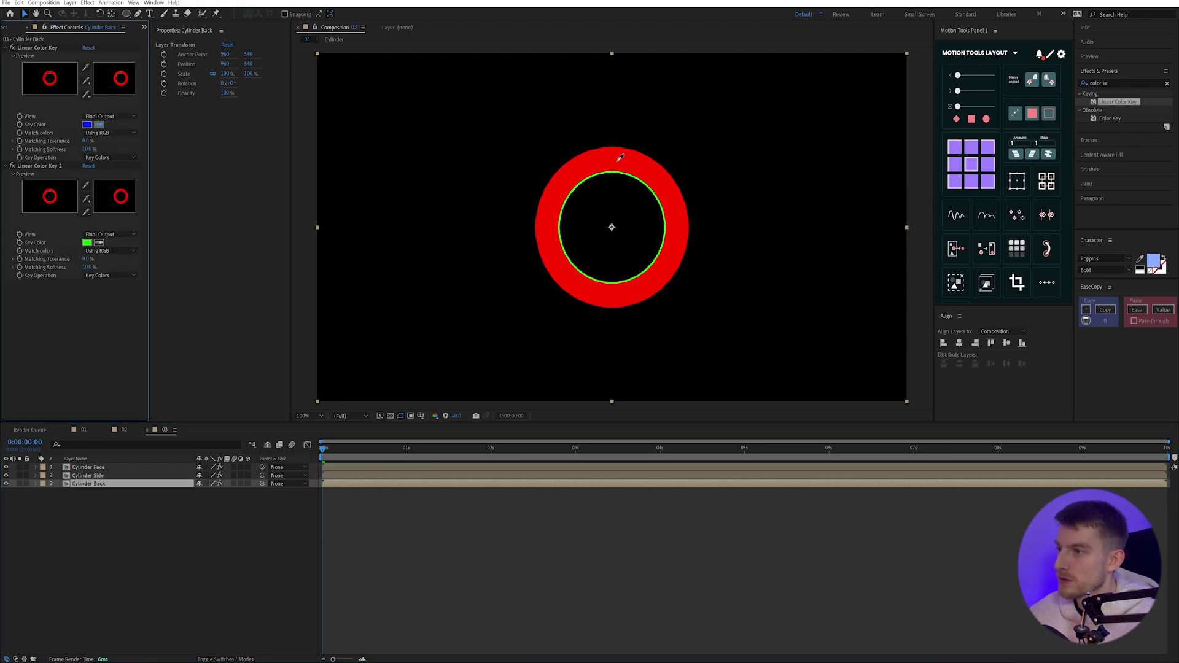
pyautogui.click(617, 164)
pyautogui.click(20, 484)
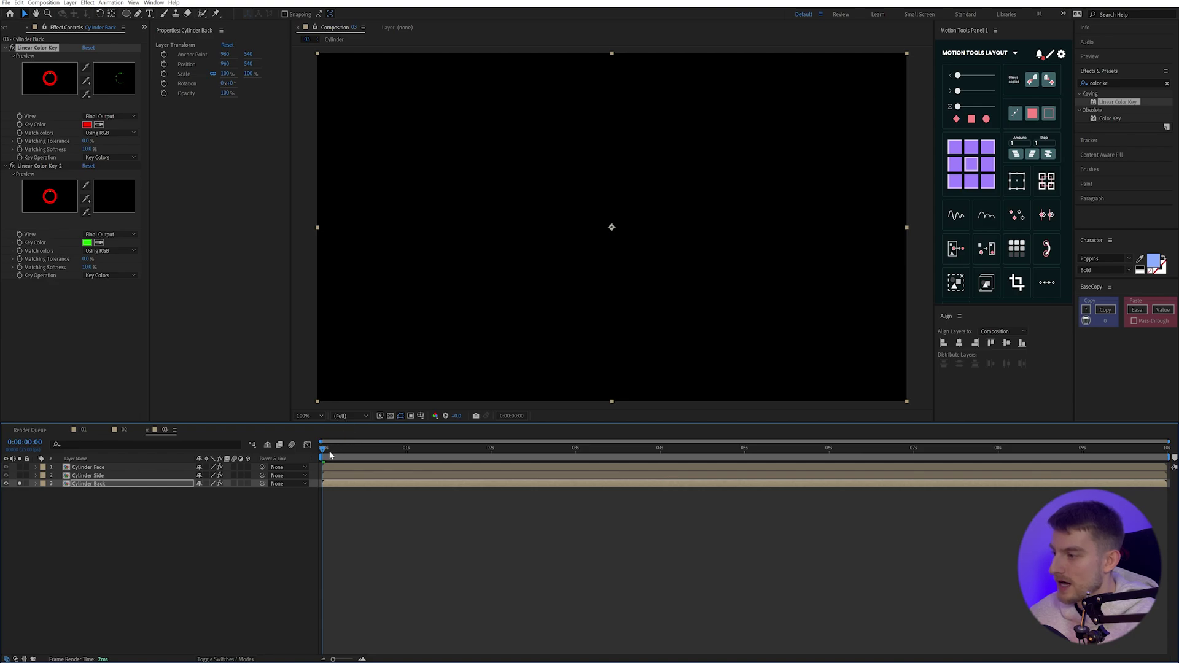
pyautogui.moveTo(330, 453); pyautogui.dragTo(369, 449)
pyautogui.click(184, 565)
pyautogui.click(19, 483)
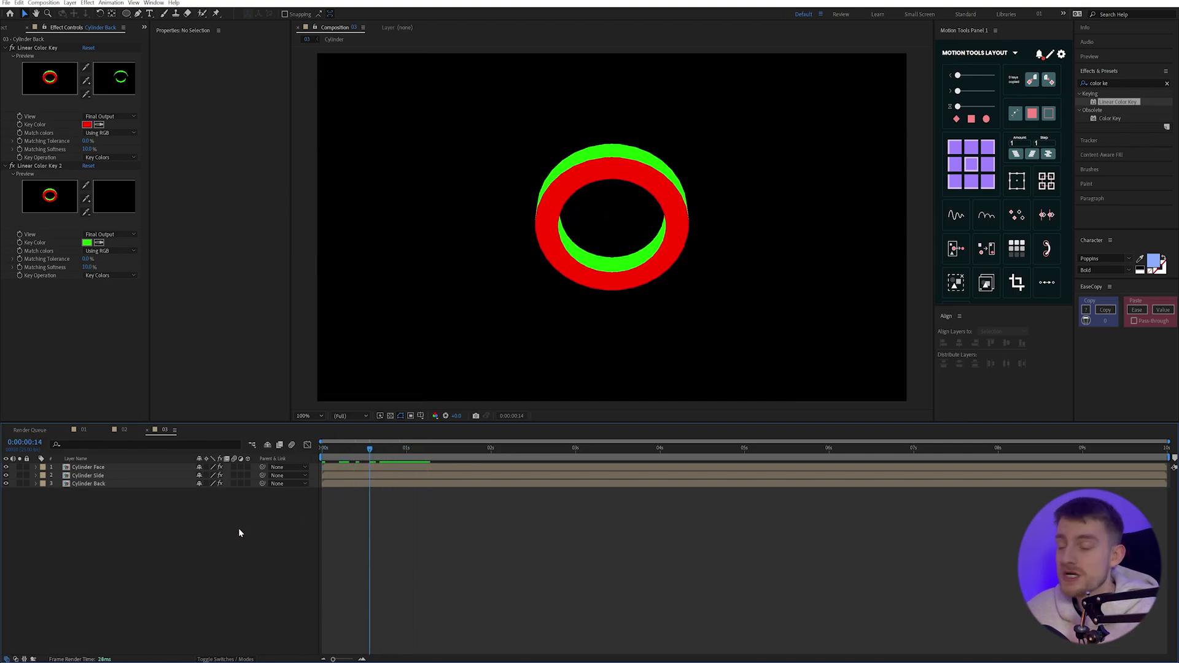
# Add a Gradient Overlay layer style to Cylinder Back and expand its settings.
pyautogui.rightClick(83, 485)
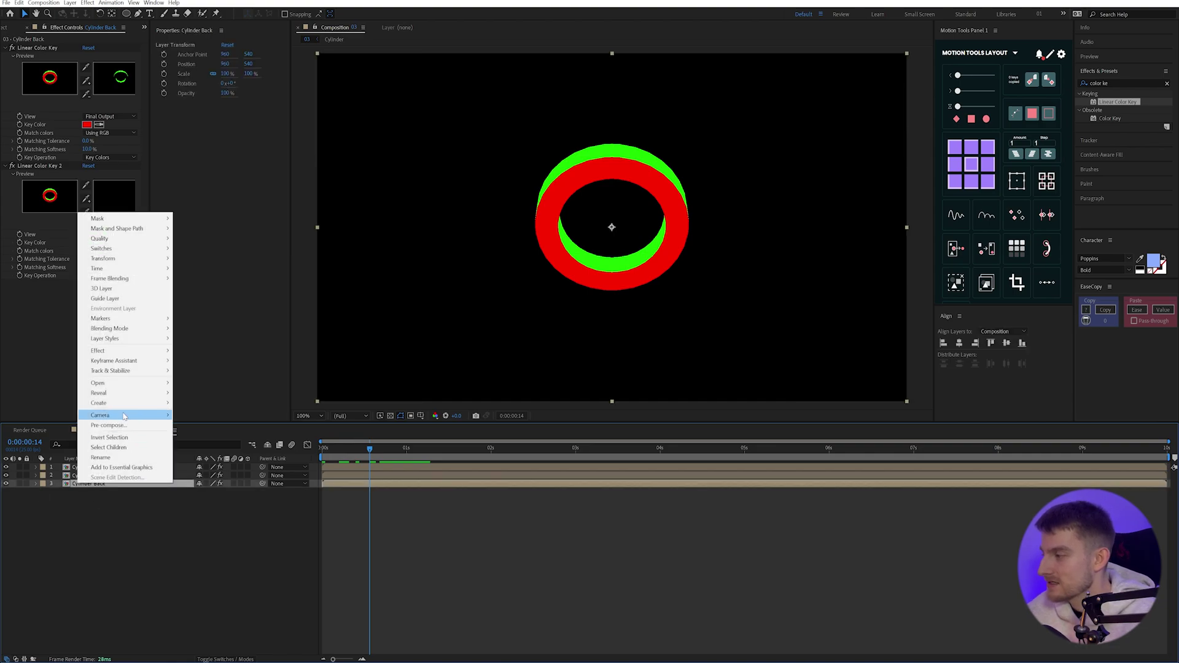
pyautogui.moveTo(104, 338)
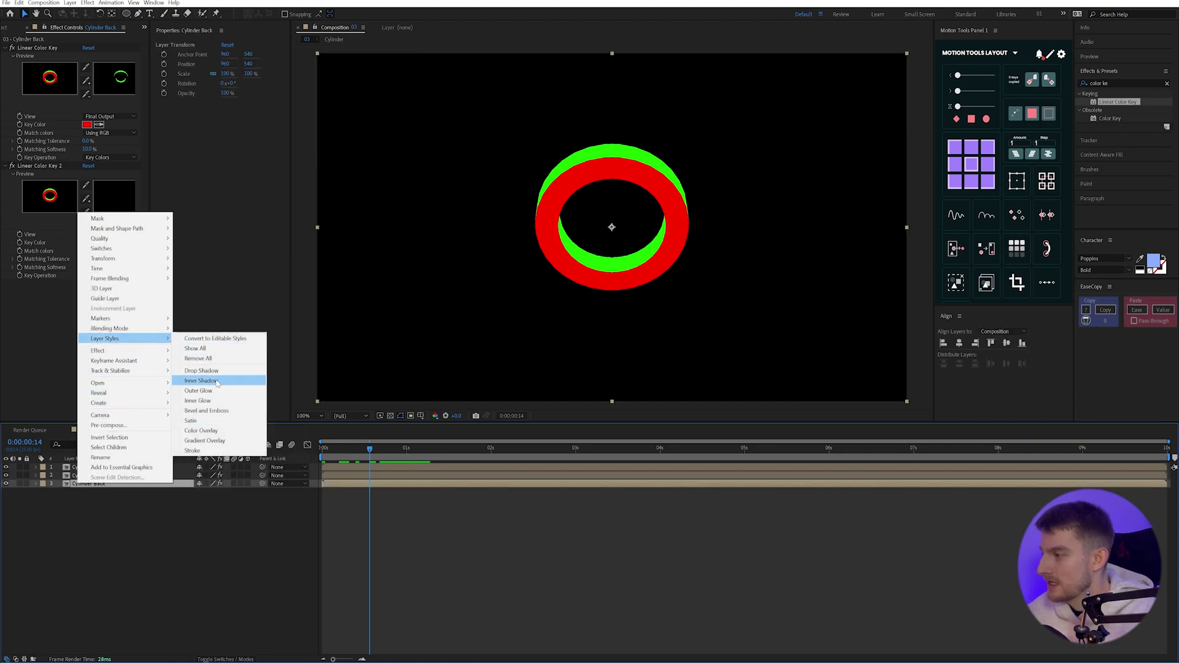
pyautogui.click(184, 444)
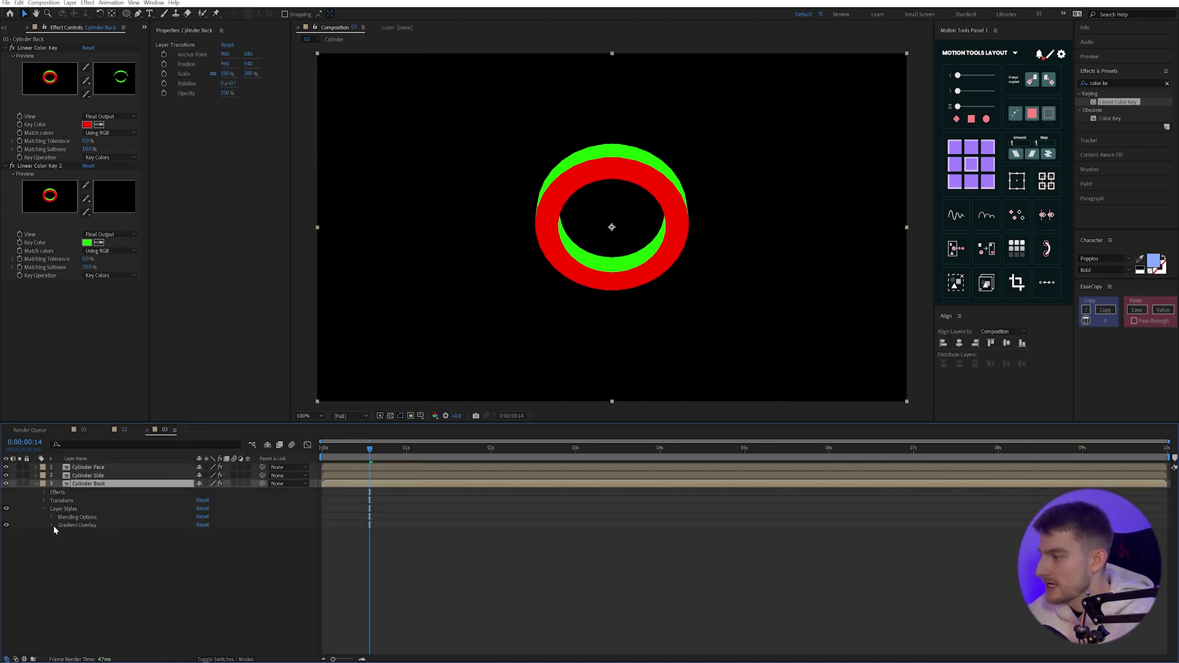
pyautogui.click(52, 525)
pyautogui.moveTo(375, 447); pyautogui.dragTo(451, 450)
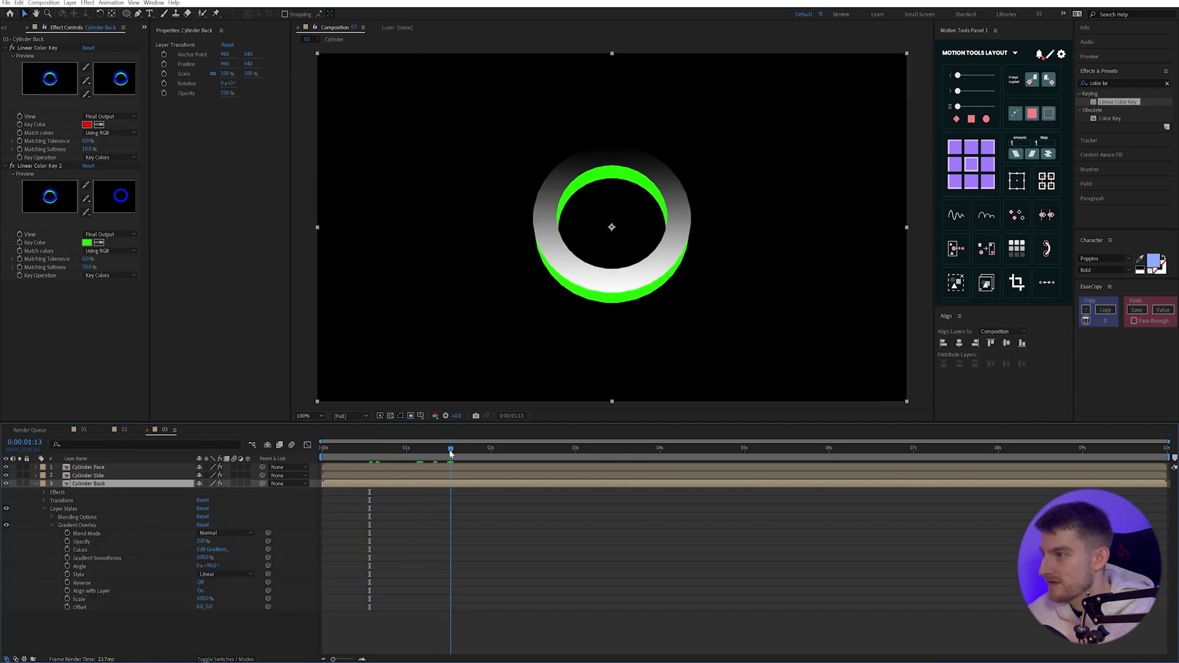
# Set the overlay gradient stops to red and cyan 20E1FE.
pyautogui.click(213, 550)
pyautogui.moveTo(770, 448); pyautogui.dragTo(789, 401)
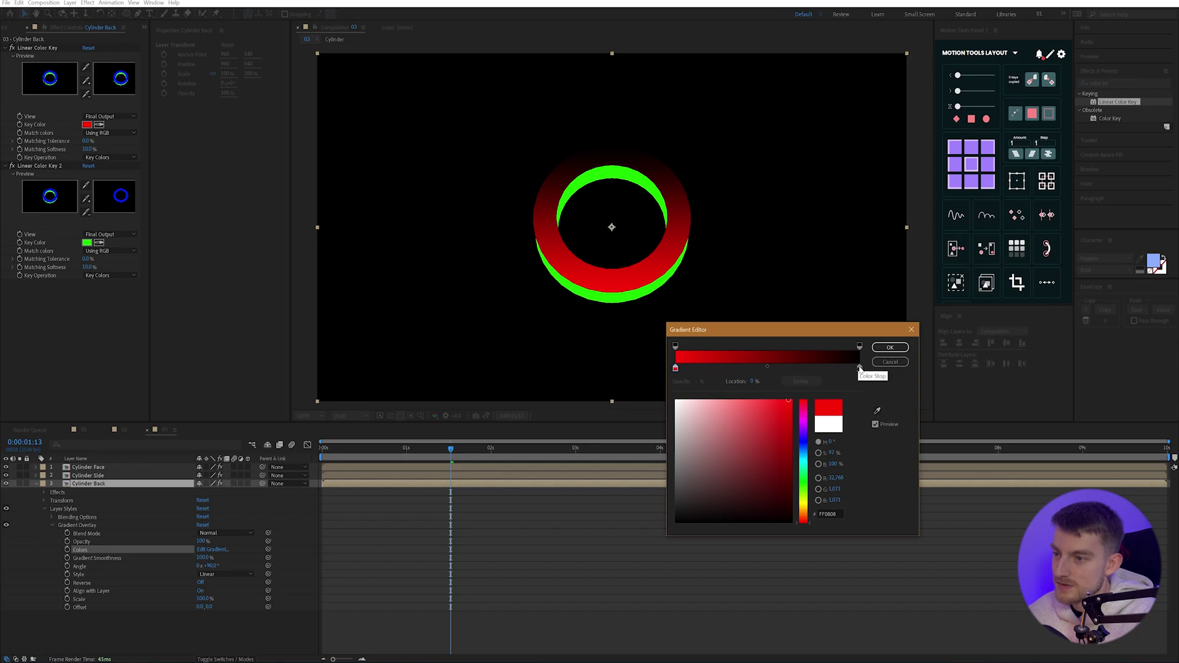
pyautogui.click(859, 368)
pyautogui.click(802, 458)
pyautogui.click(778, 401)
pyautogui.click(890, 348)
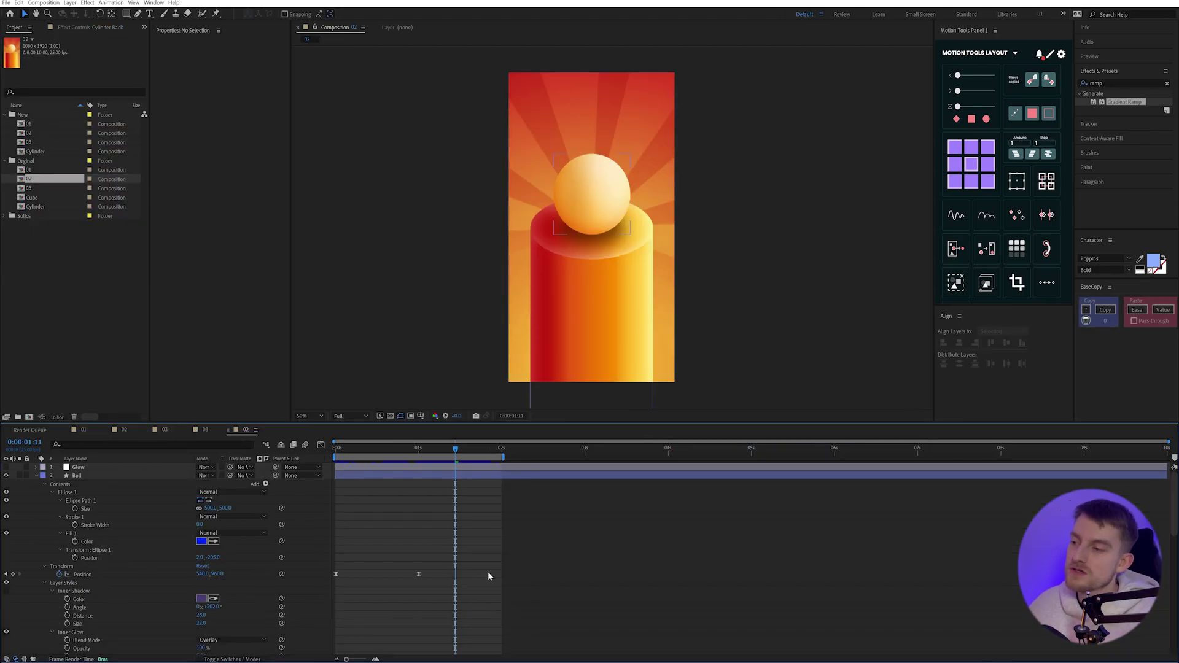